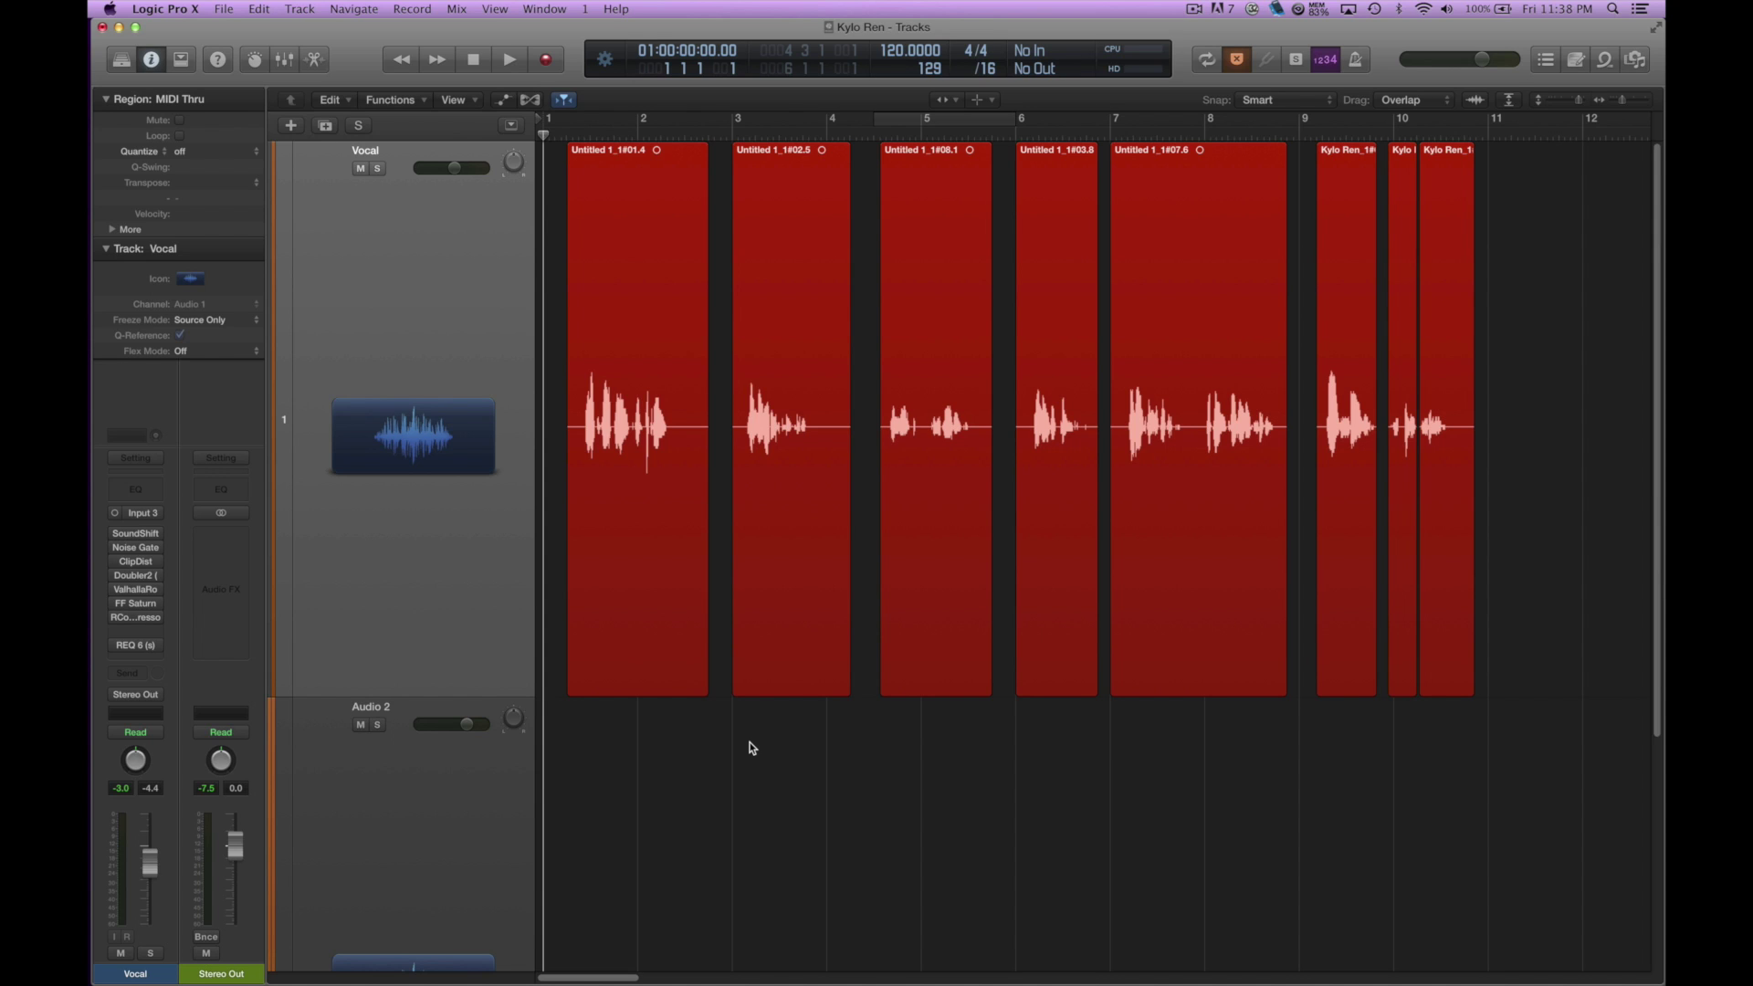
# Step: Play the processed vocal regions from the project start, and return the playhead to the beginning
pyautogui.press('space')
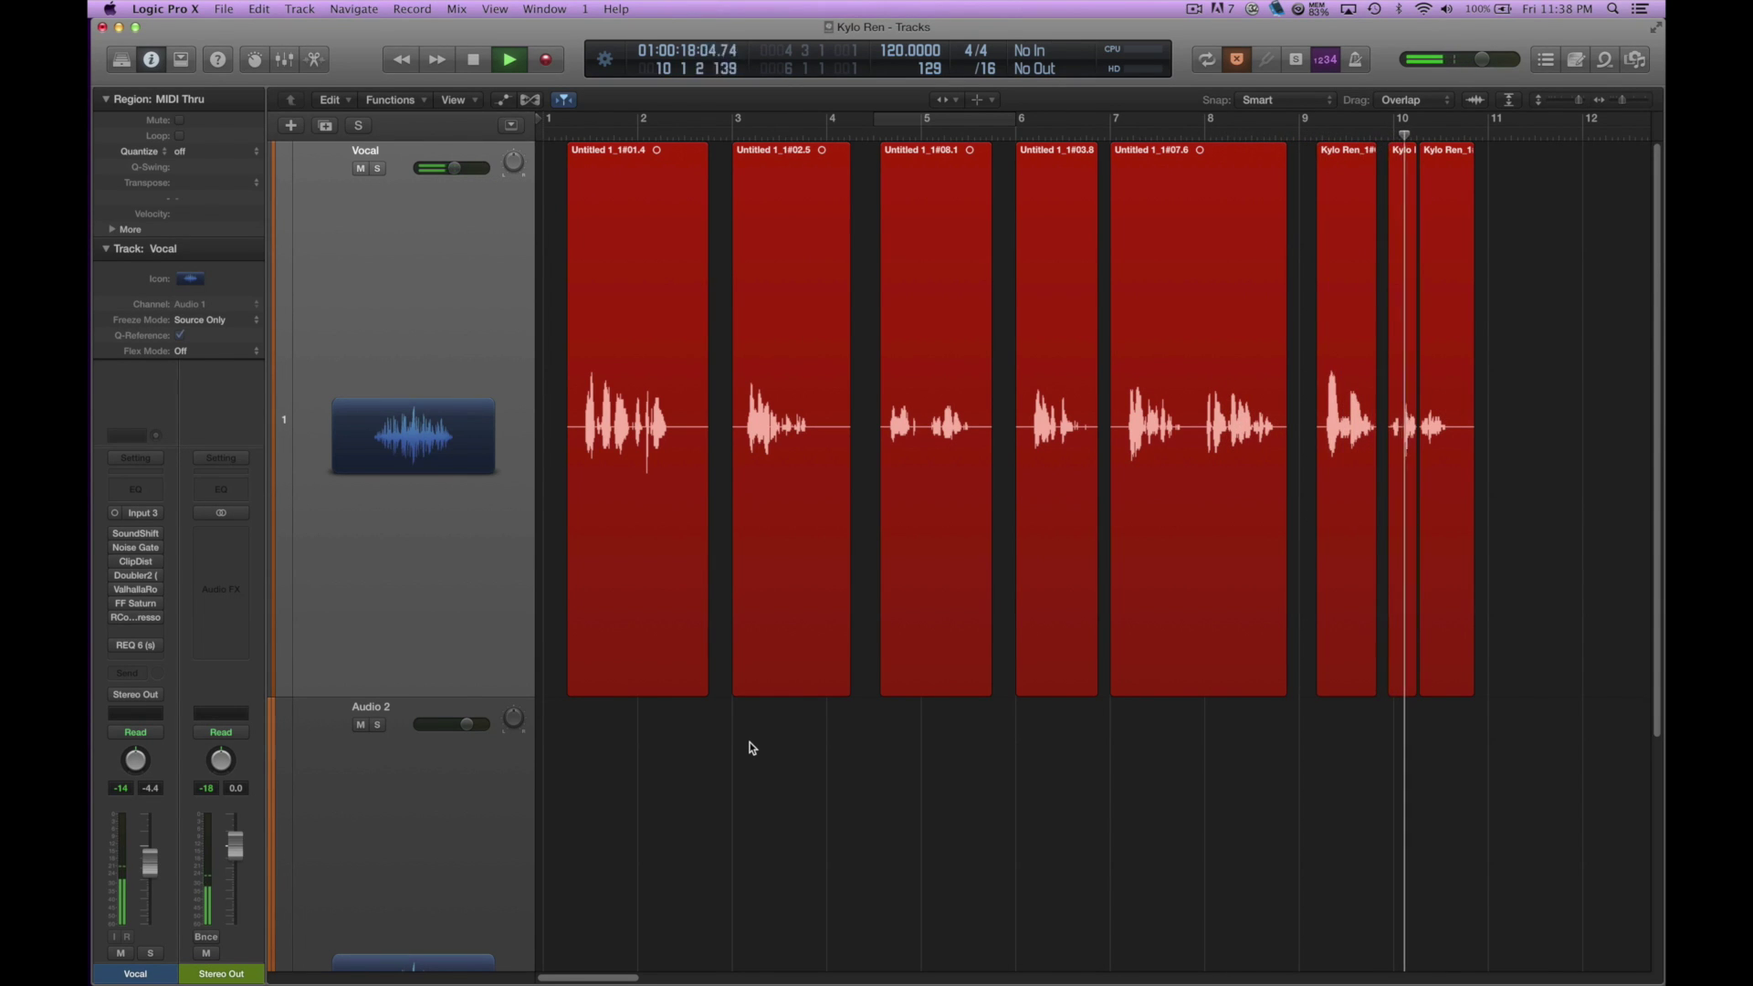
pyautogui.press('space')
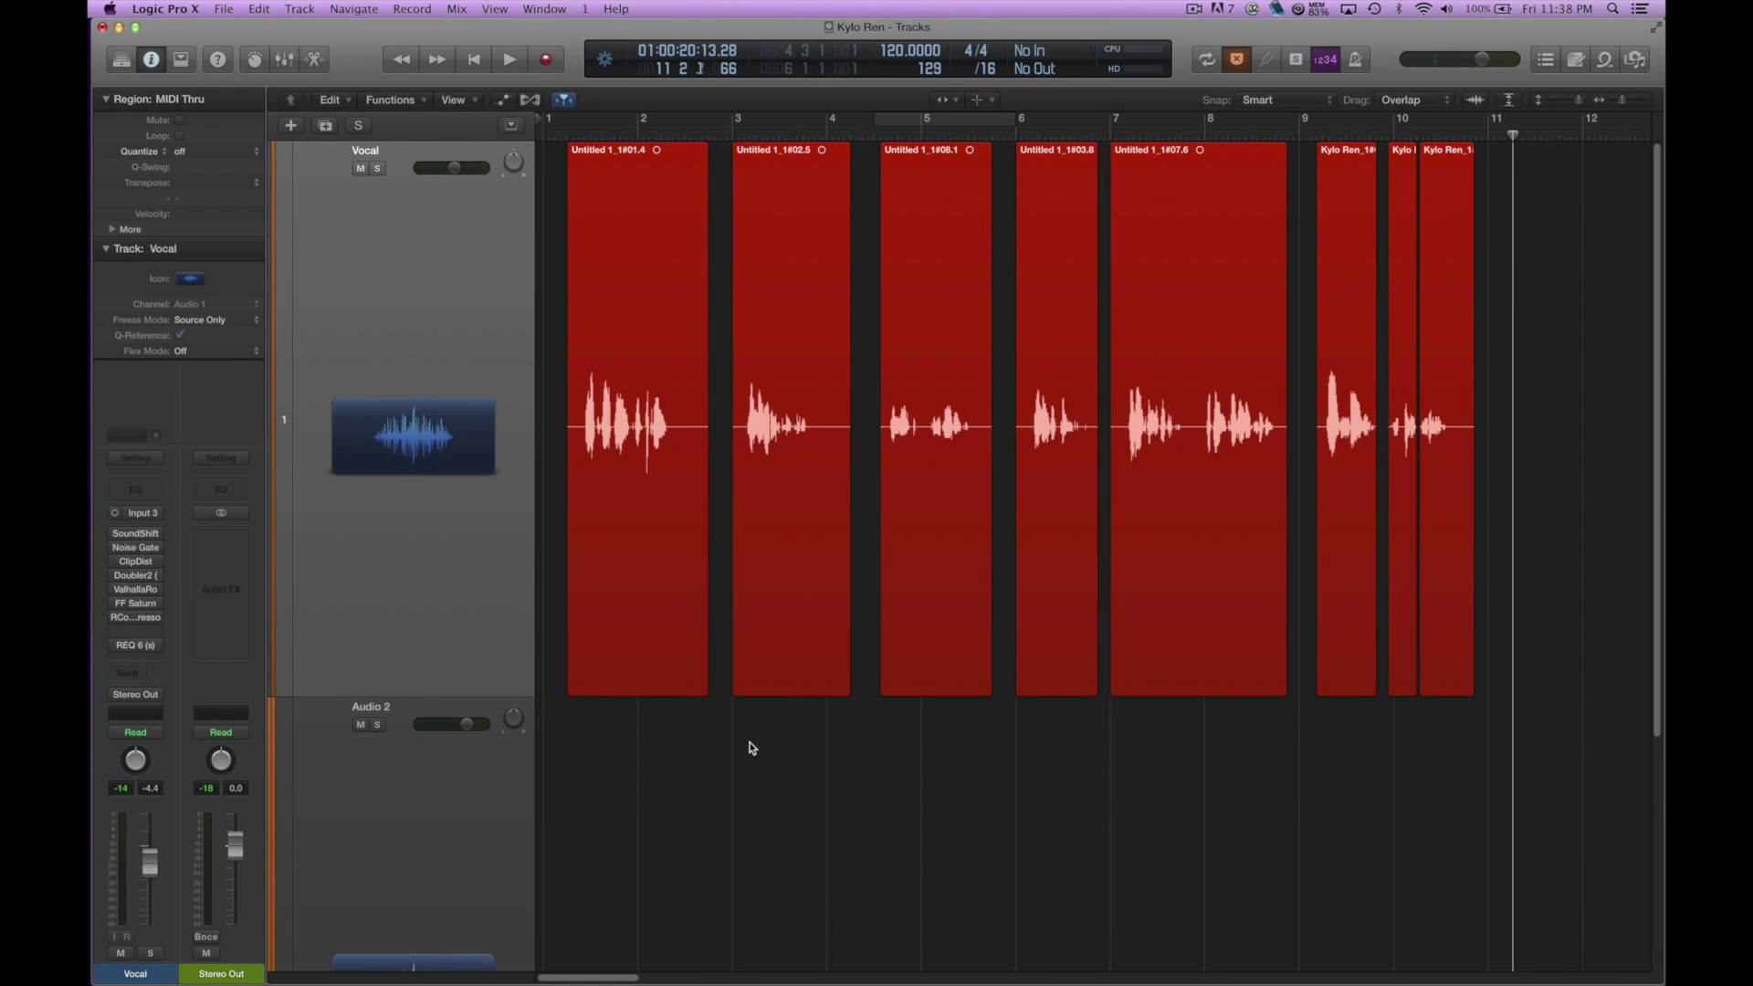
pyautogui.press('Return')
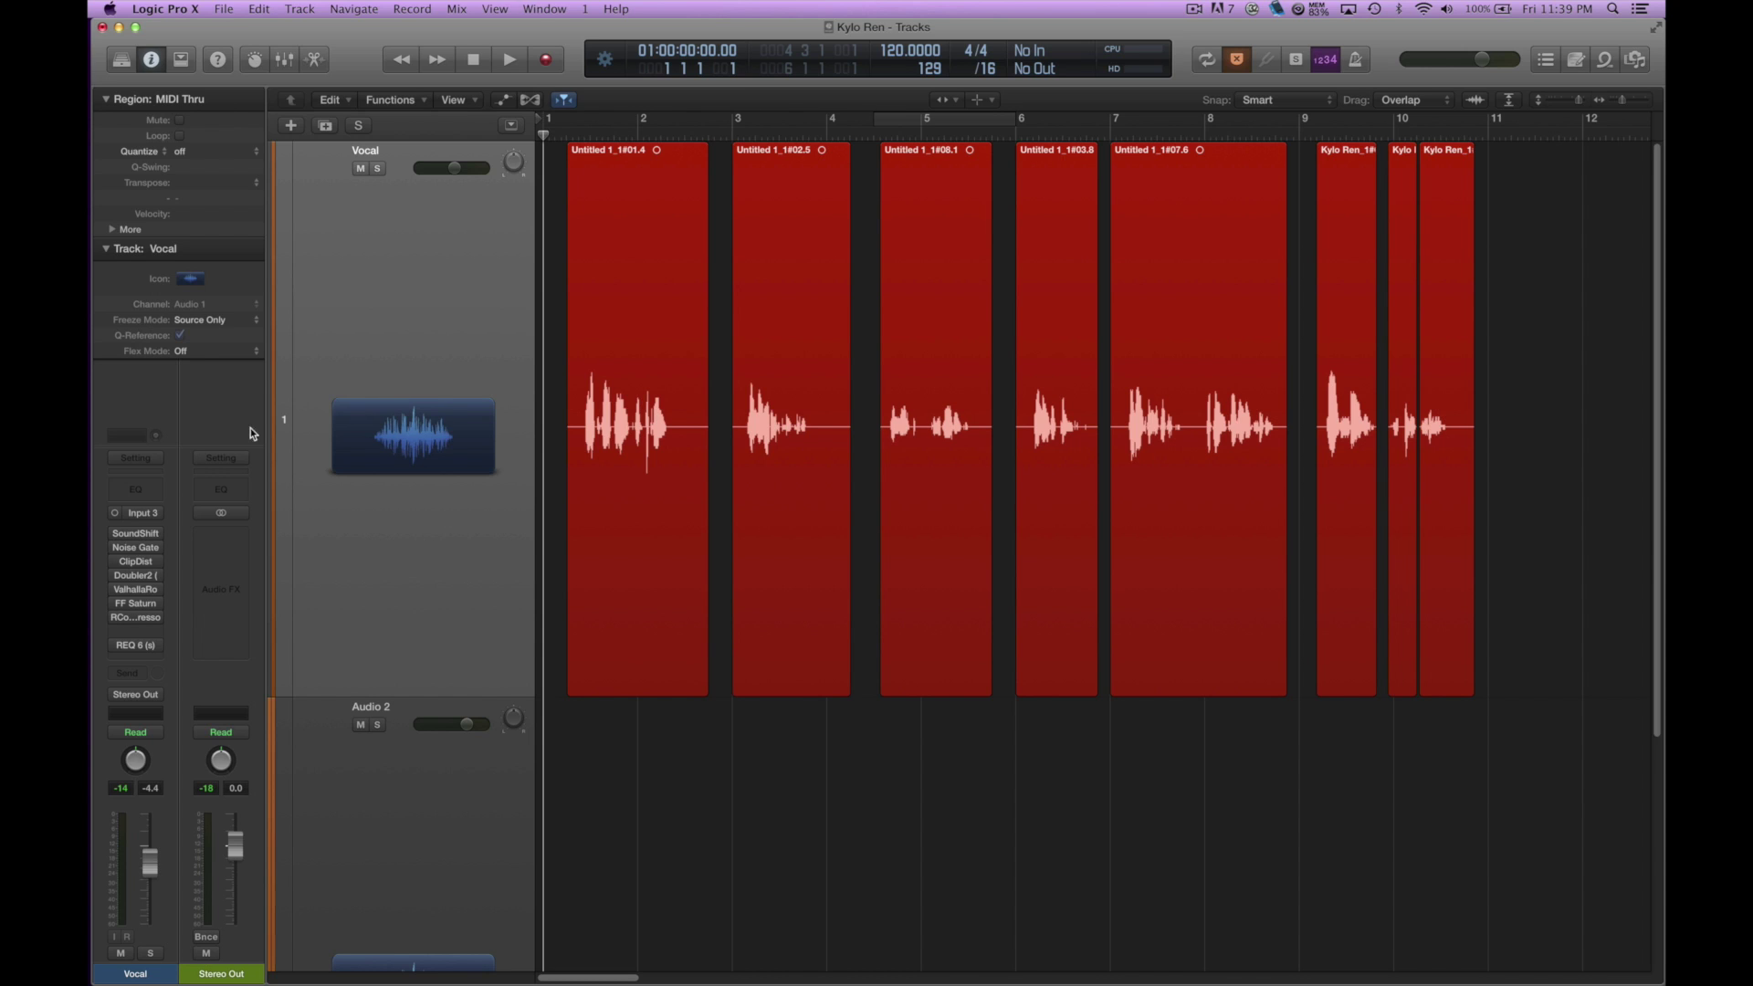
# Step: Enable SoundShifter Pitch on the Vocal track and loop the first region to hear its effect
pyautogui.click(137, 537)
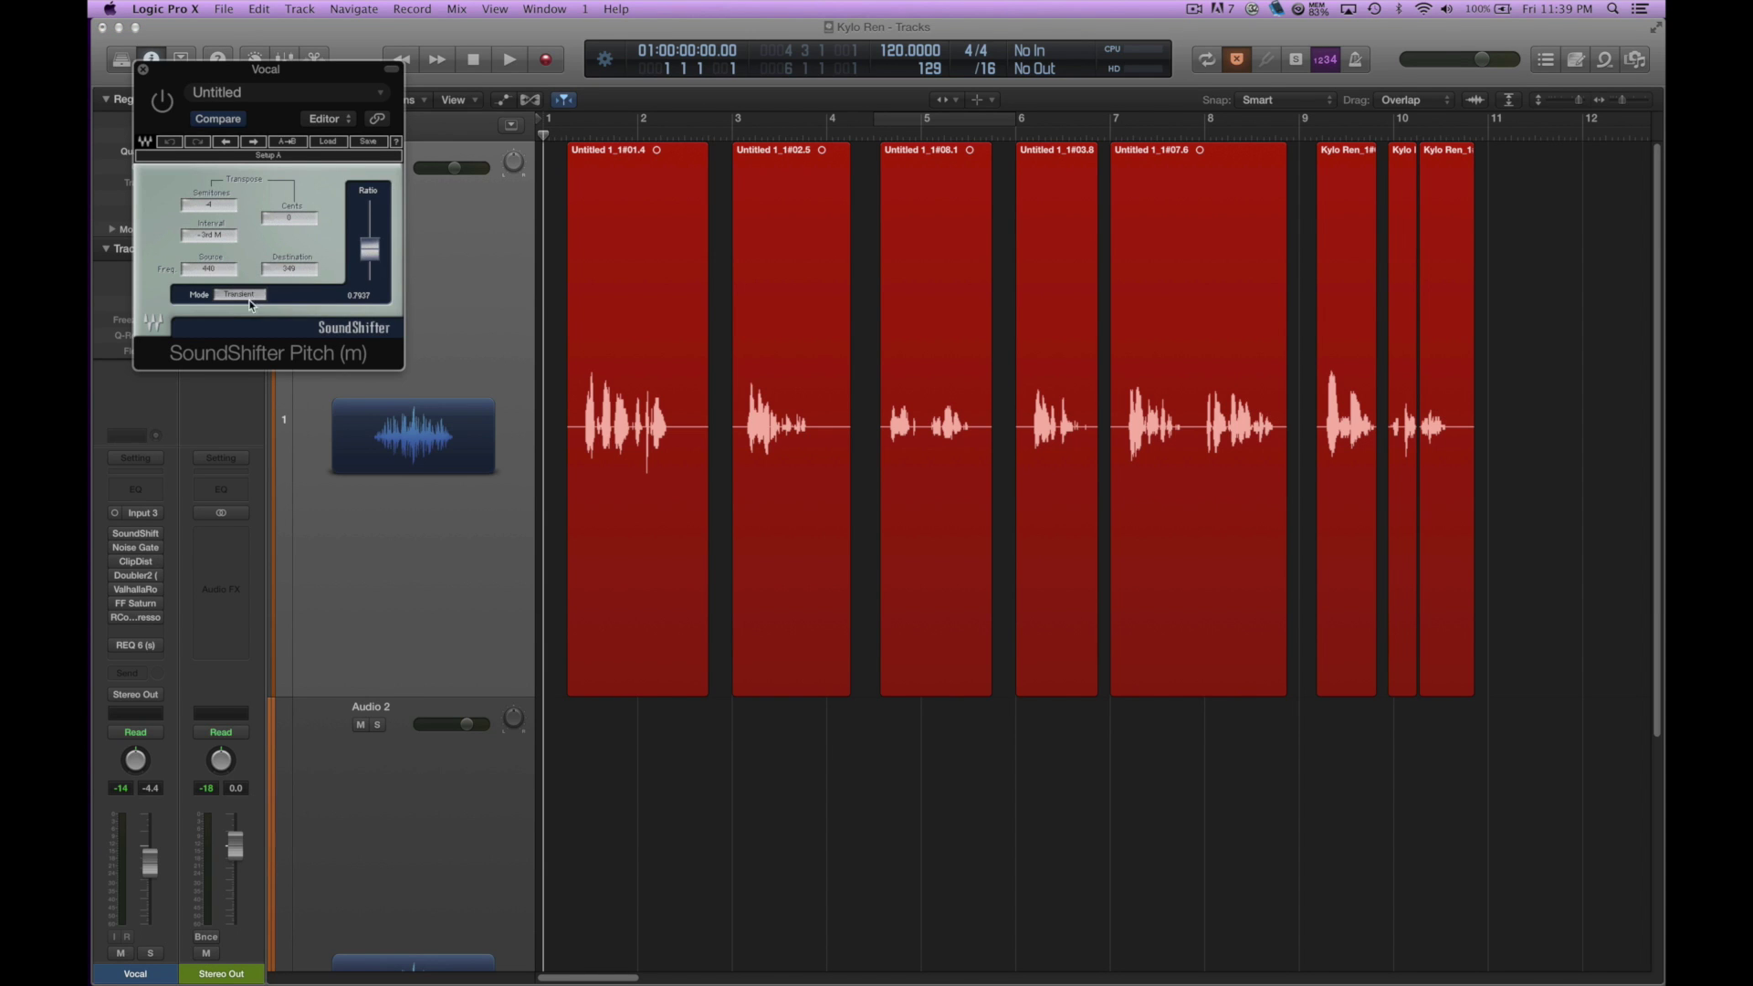
pyautogui.click(639, 429)
pyautogui.press('super+u')
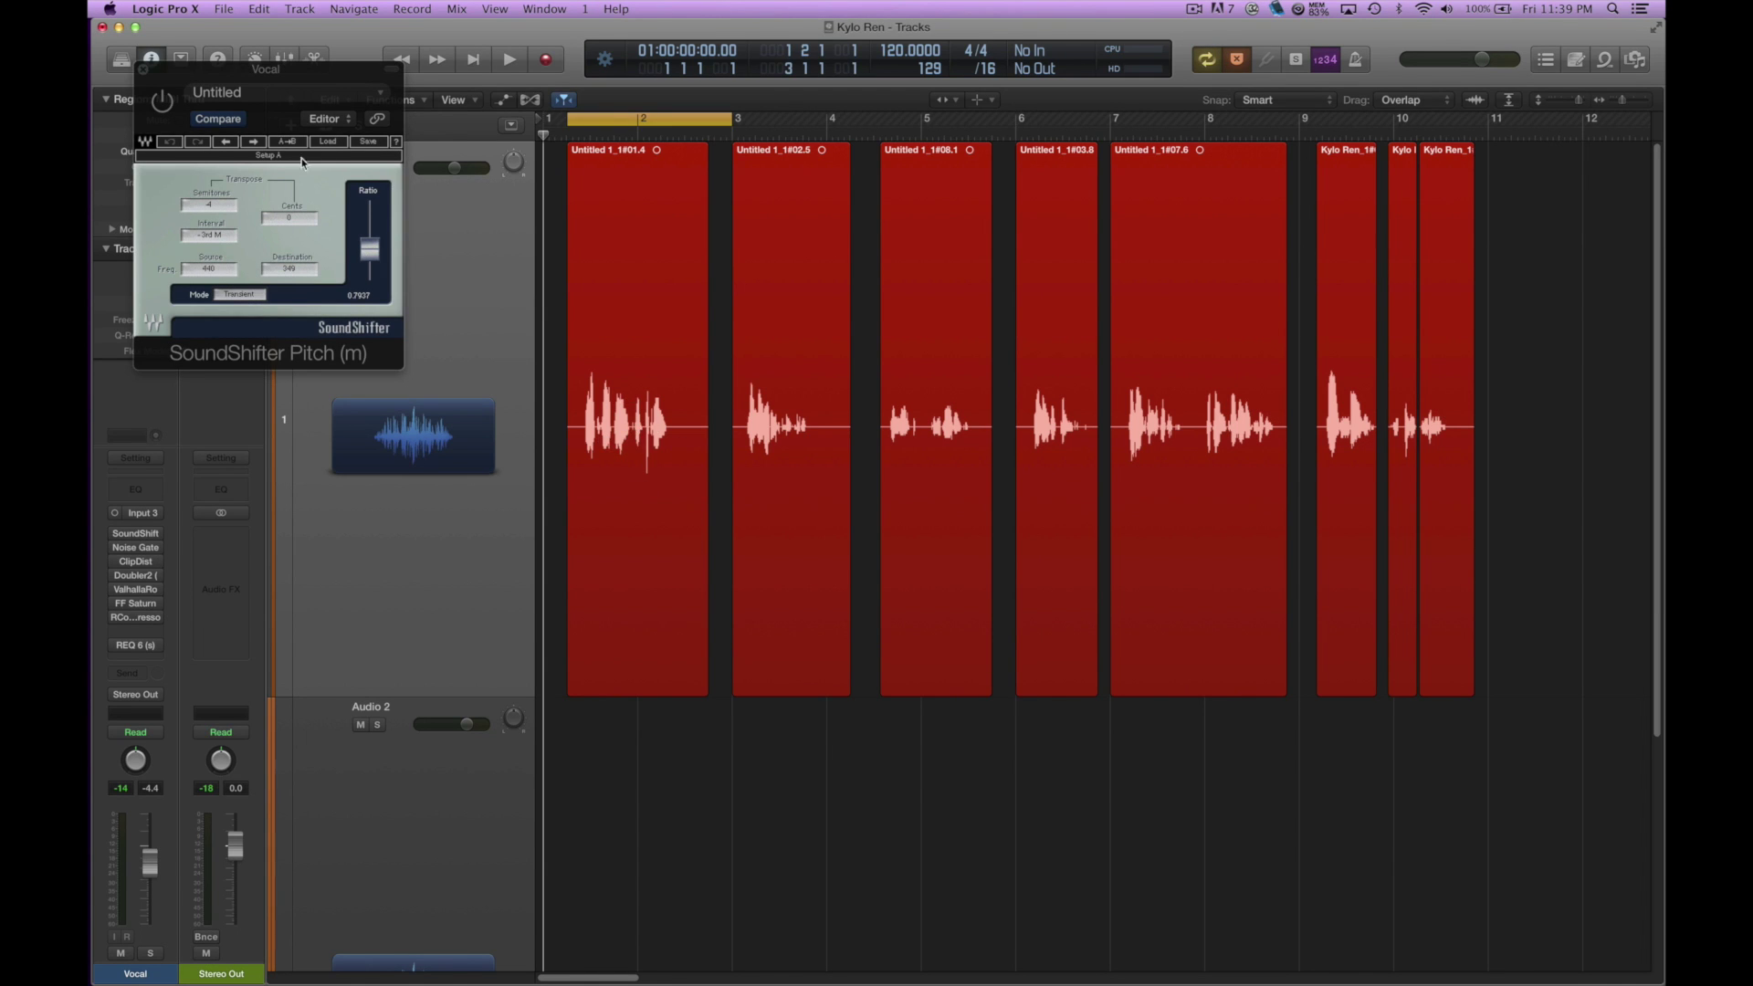
pyautogui.click(178, 110)
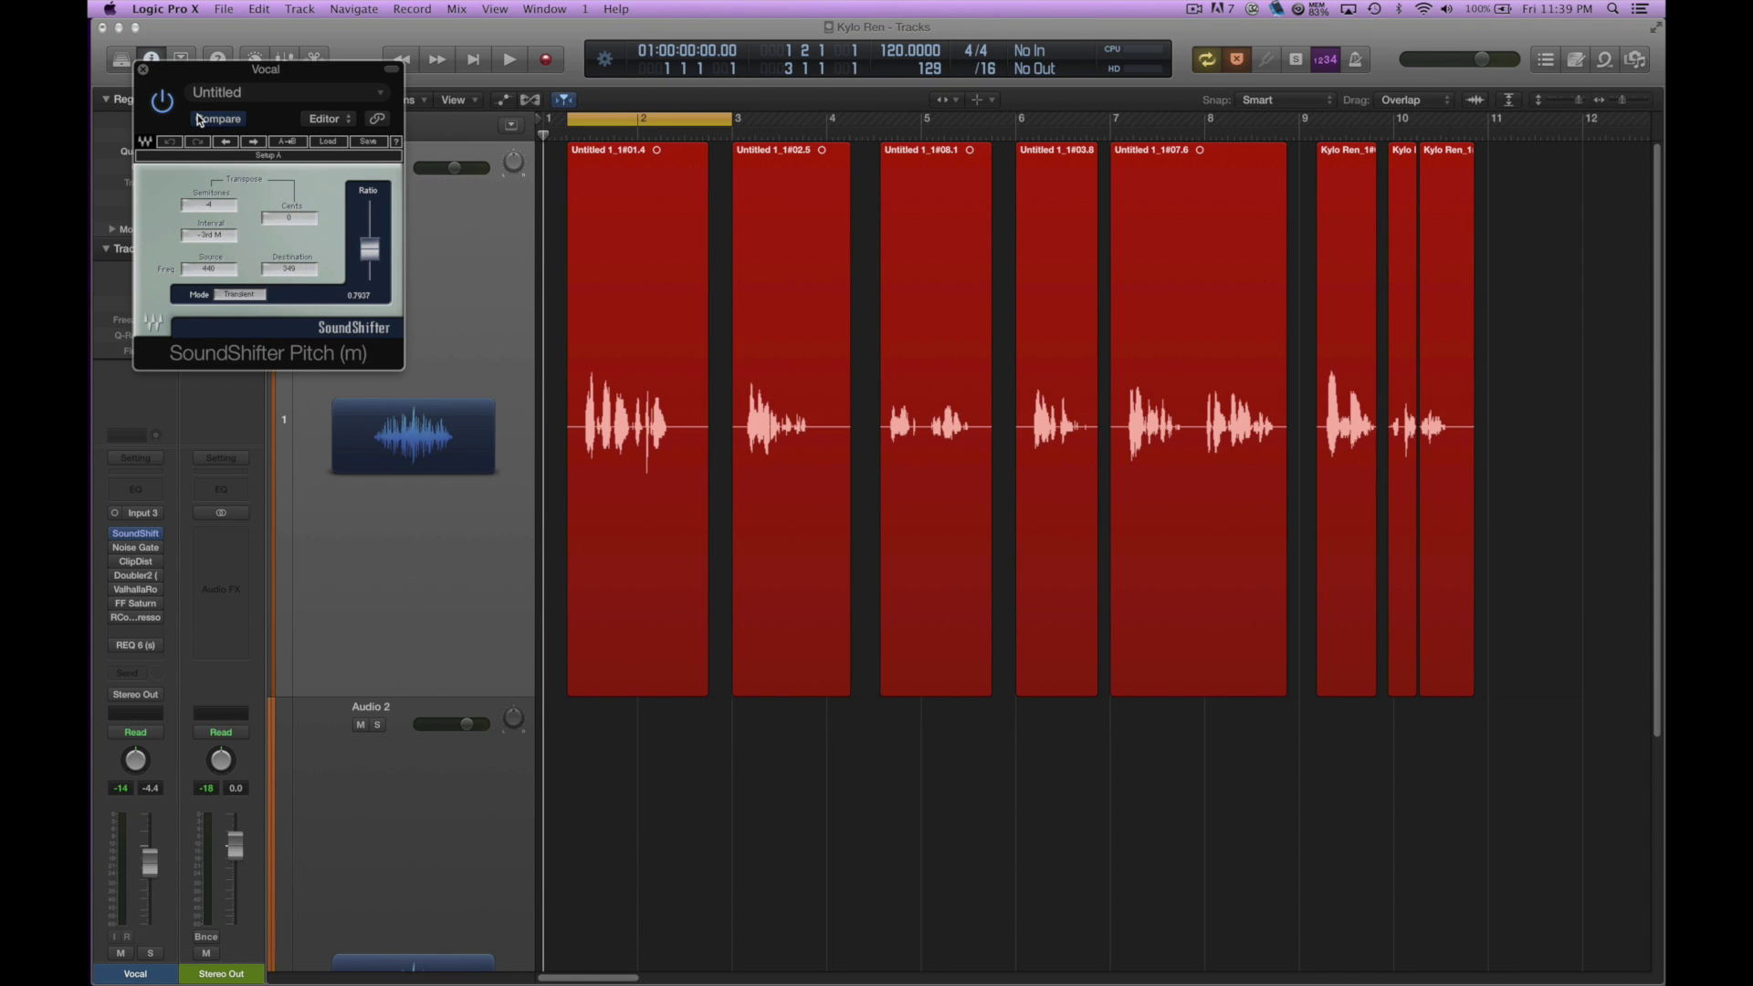
pyautogui.press('space')
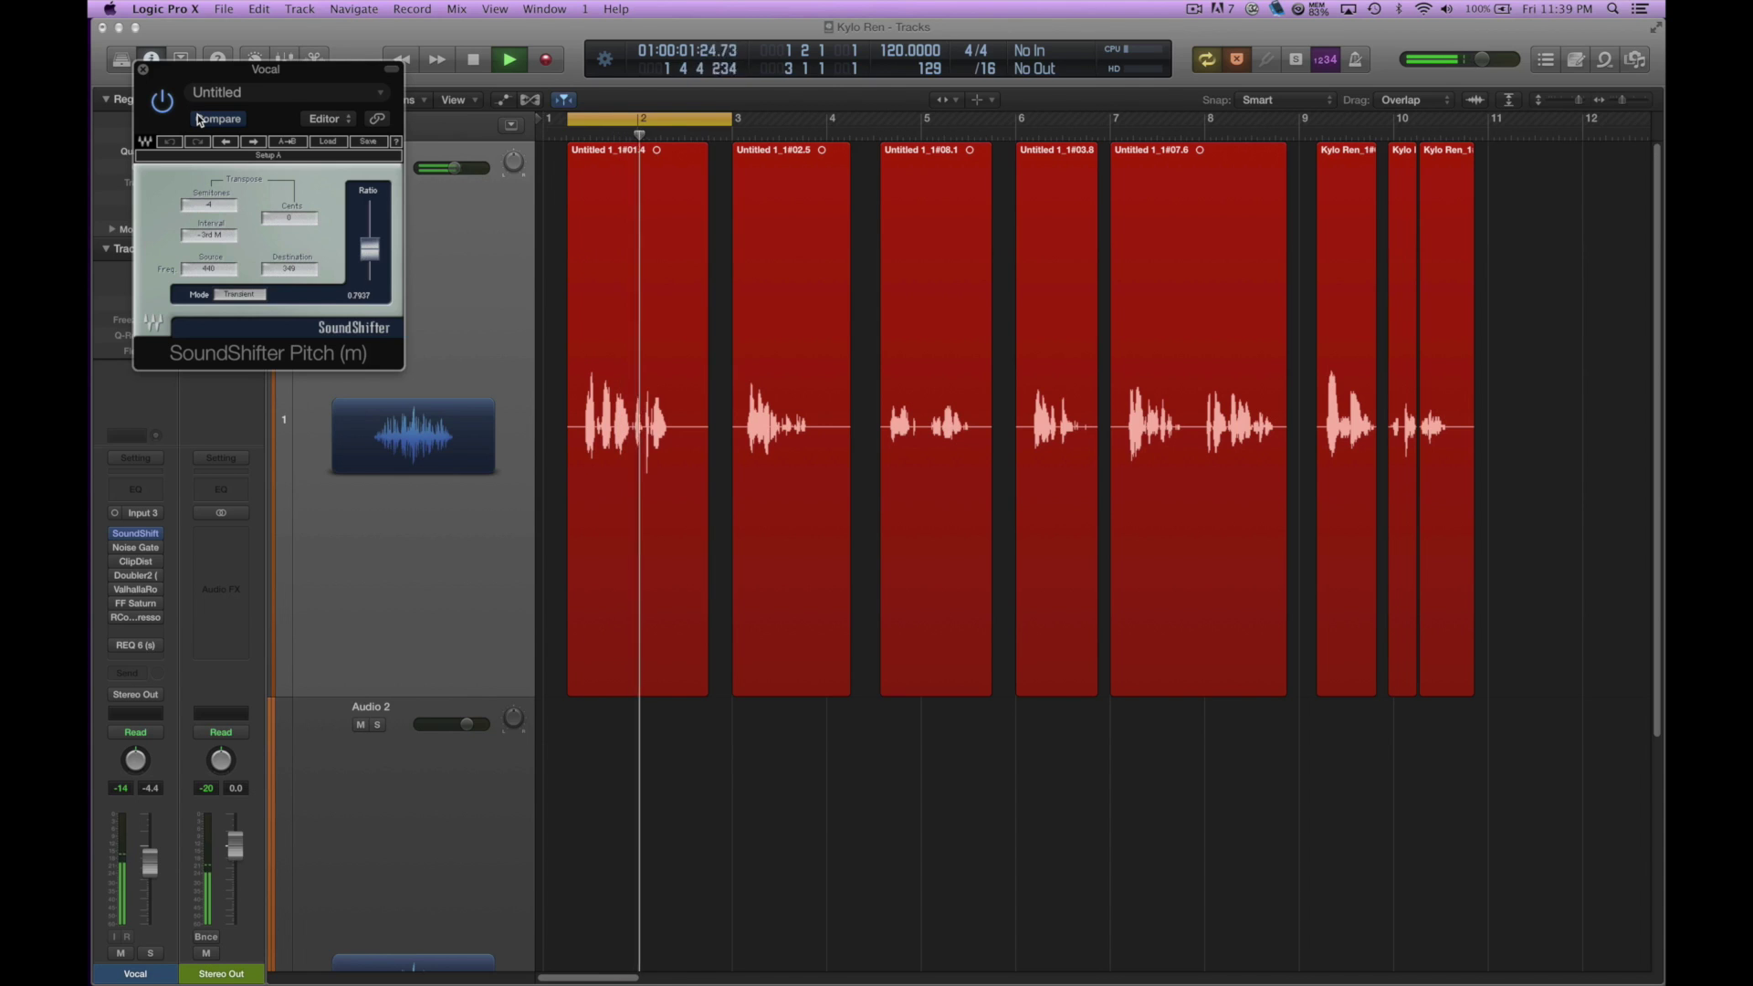
pyautogui.press('space')
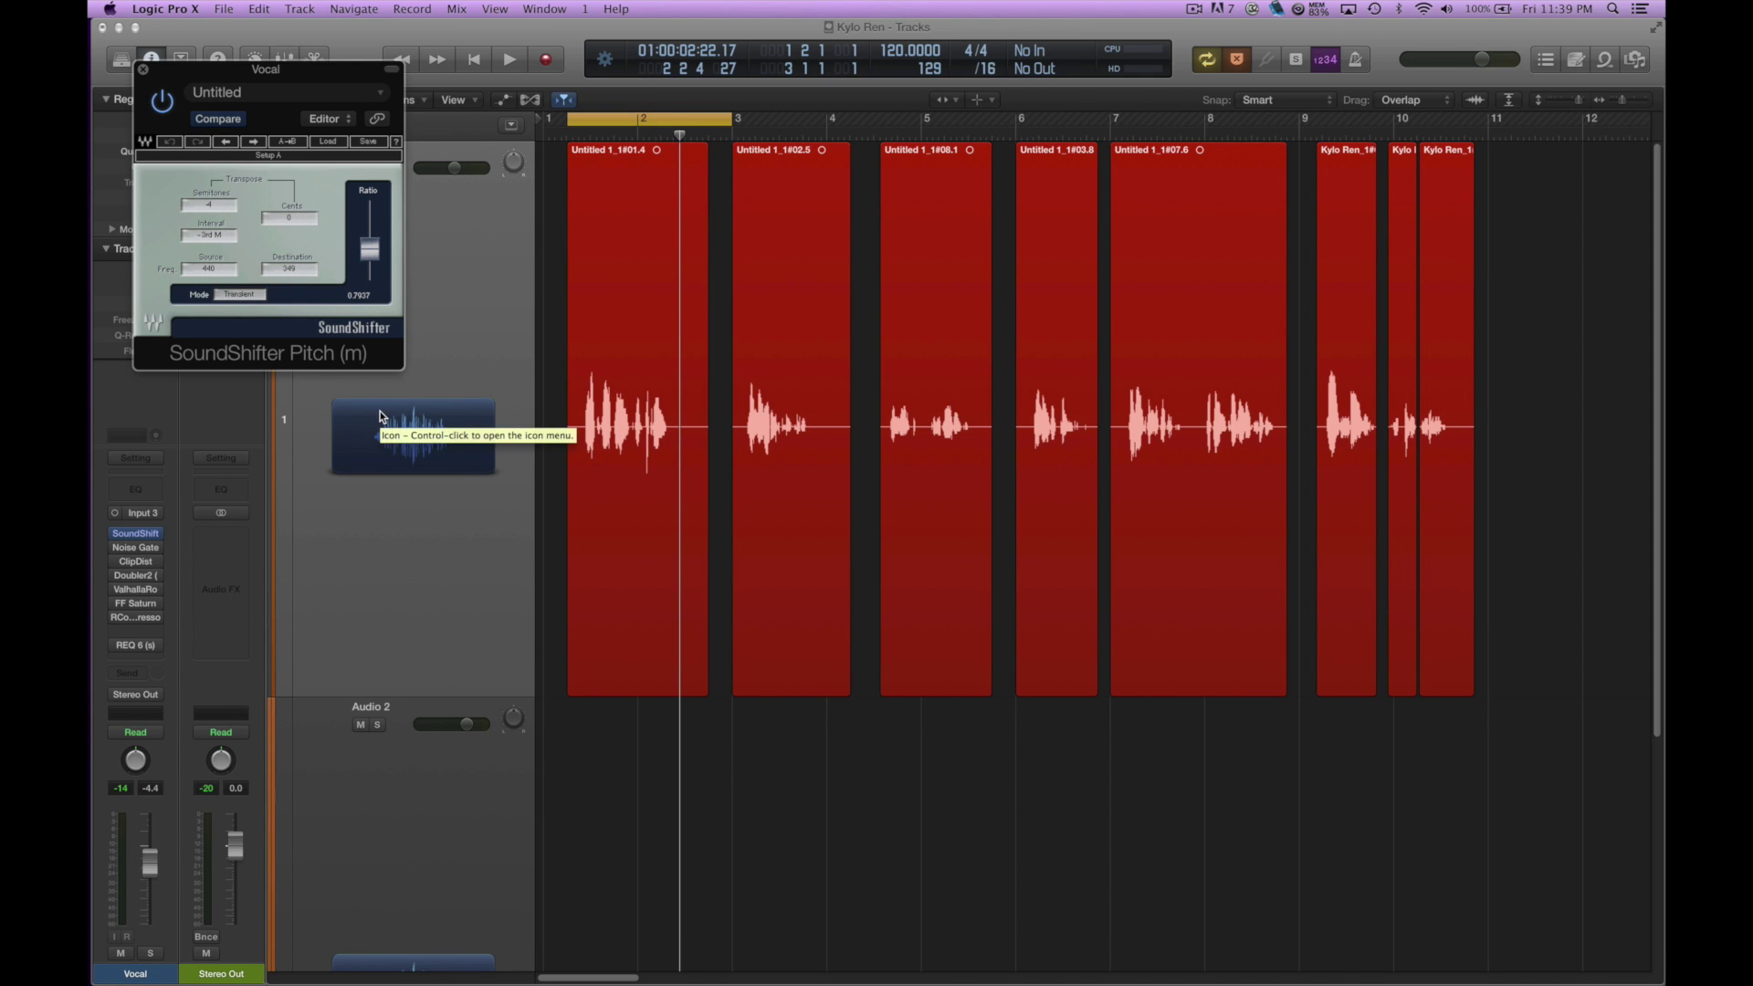
# Step: Enable Clip Distortion on the Vocal track and review its presets, keeping Bright Funky Crunch
pyautogui.click(137, 568)
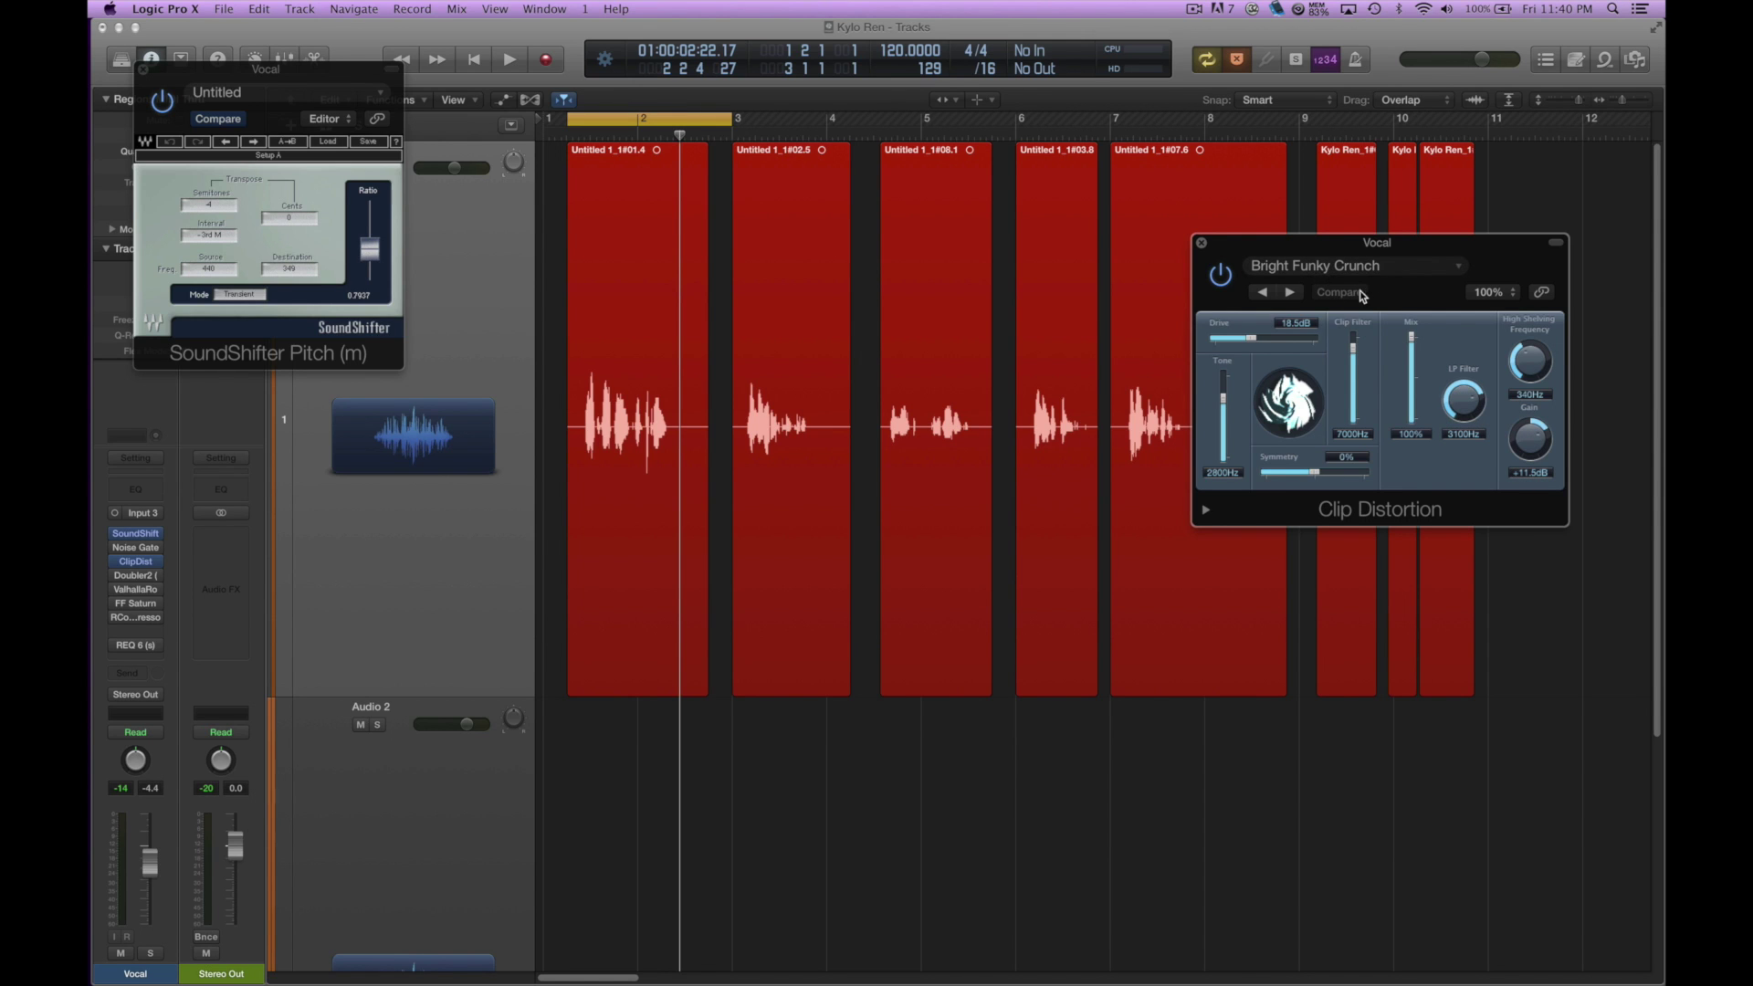
pyautogui.click(1459, 267)
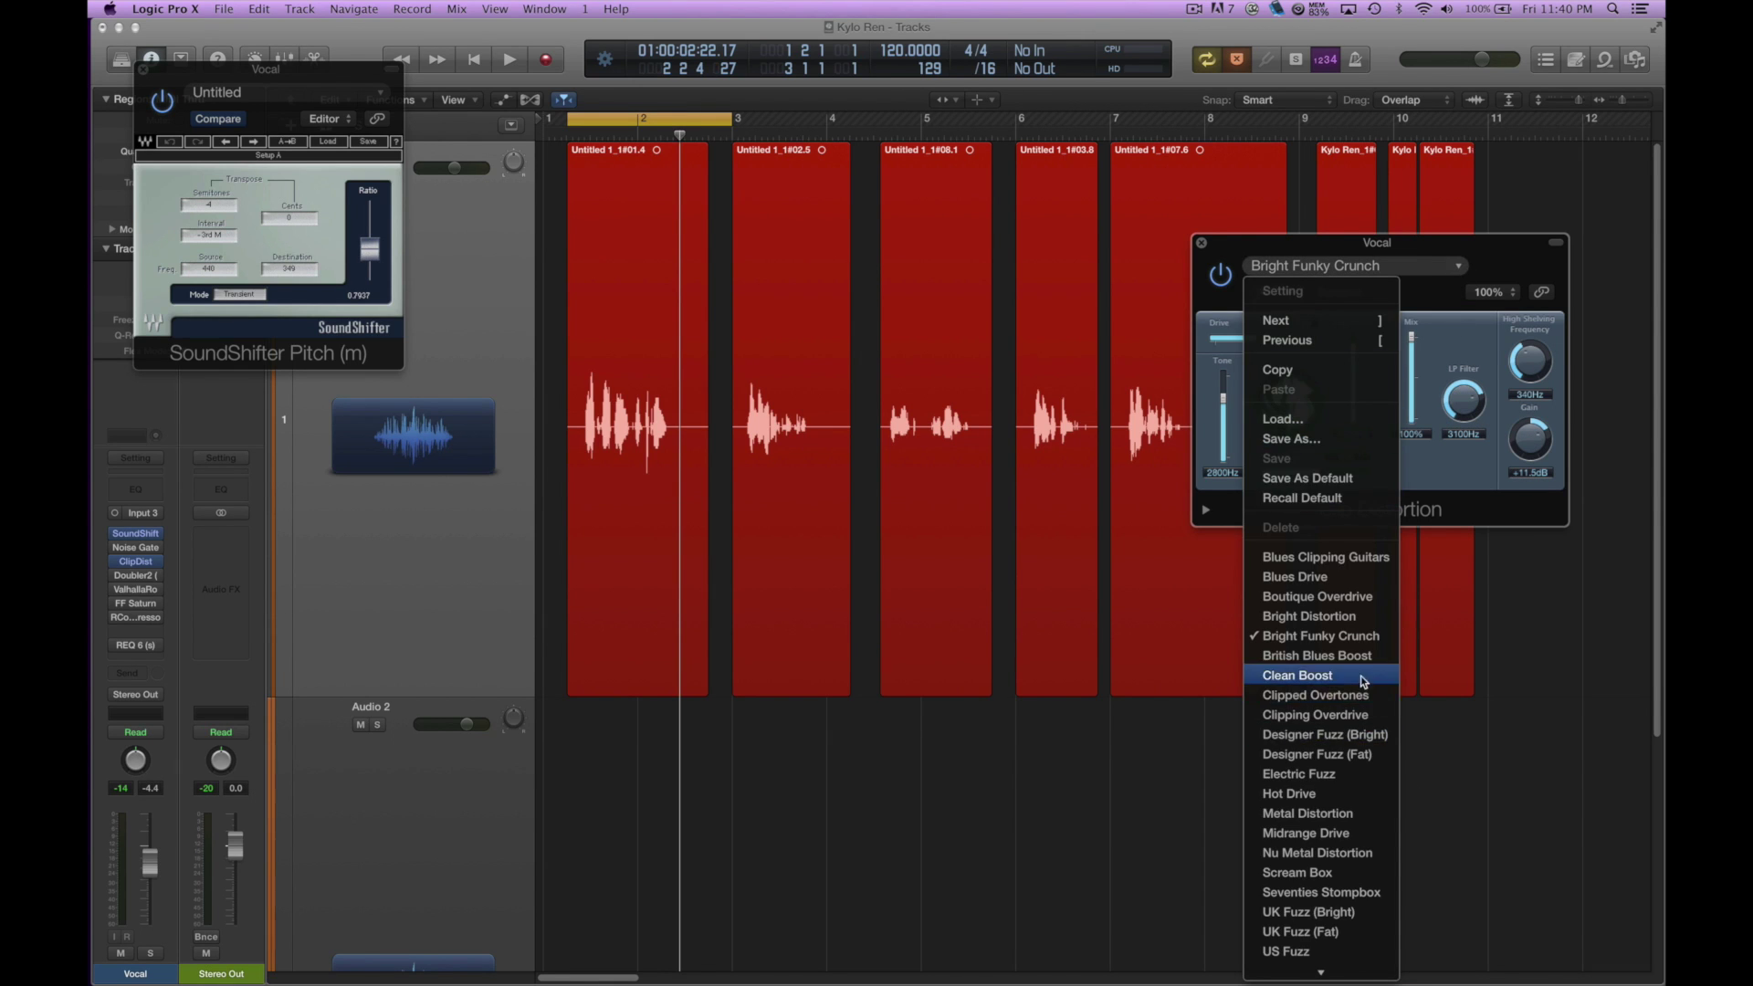
pyautogui.click(1460, 322)
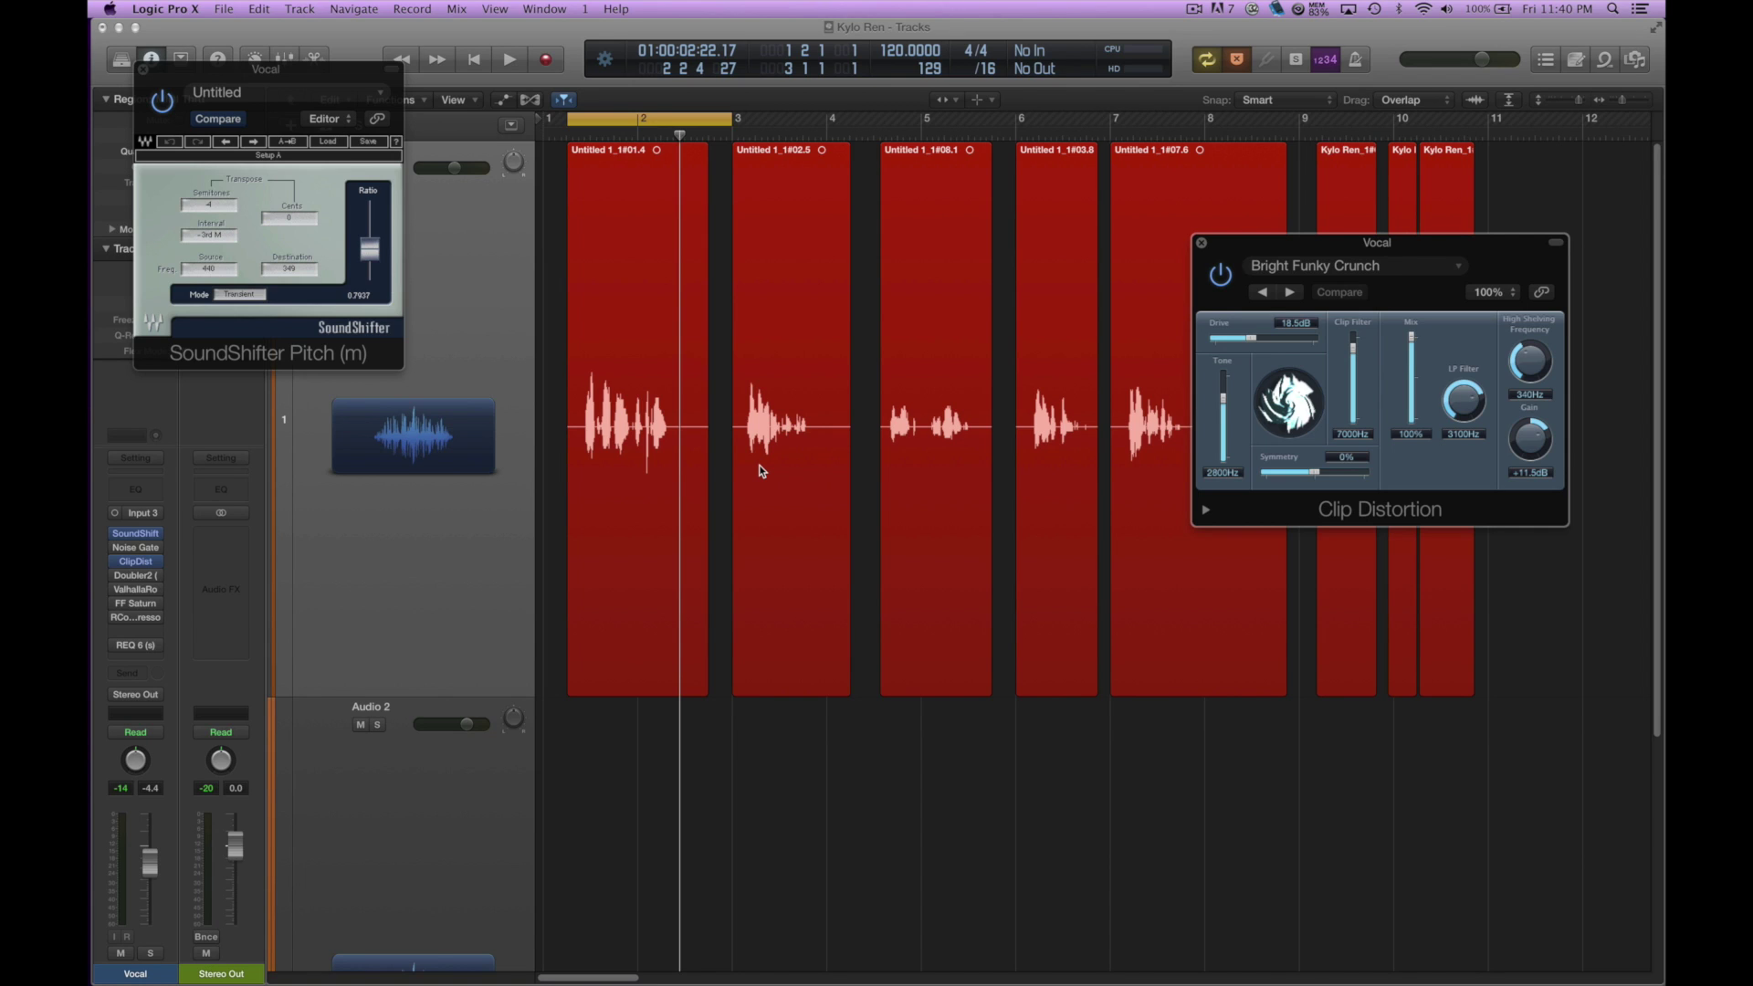
# Step: Turn off cycling, open the Noise Gate, and play from the start of the first region with the gate bypassed
pyautogui.press('c')
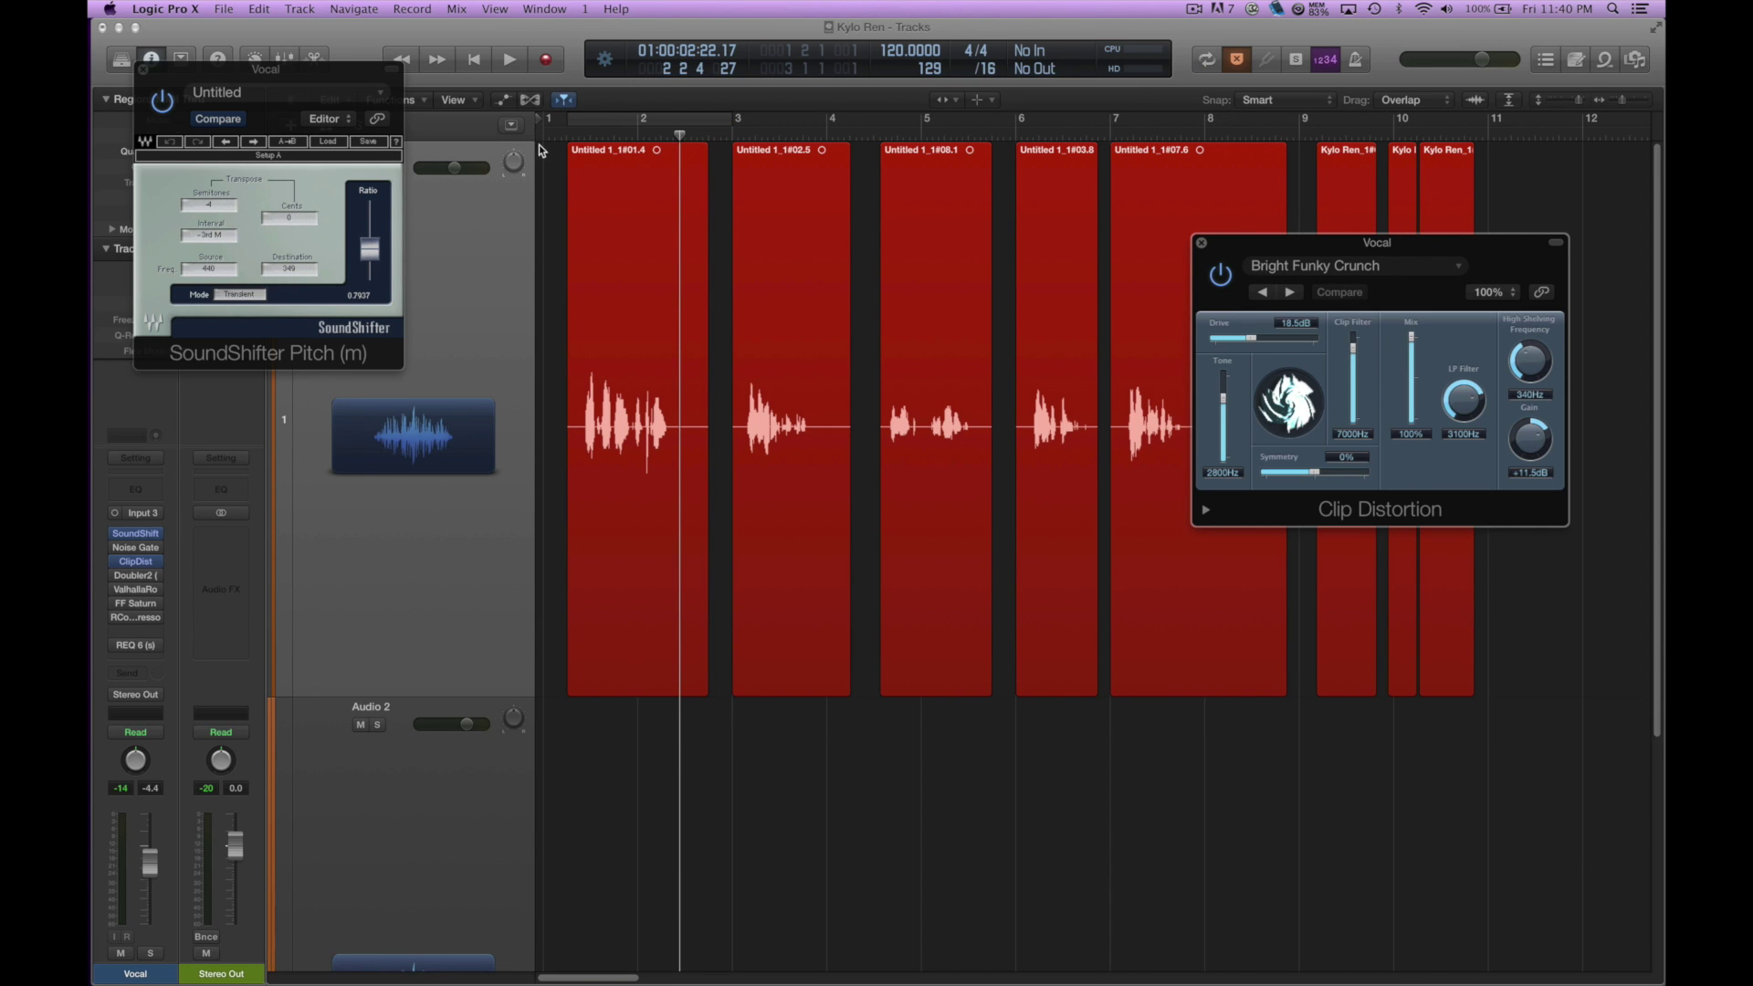
pyautogui.click(563, 137)
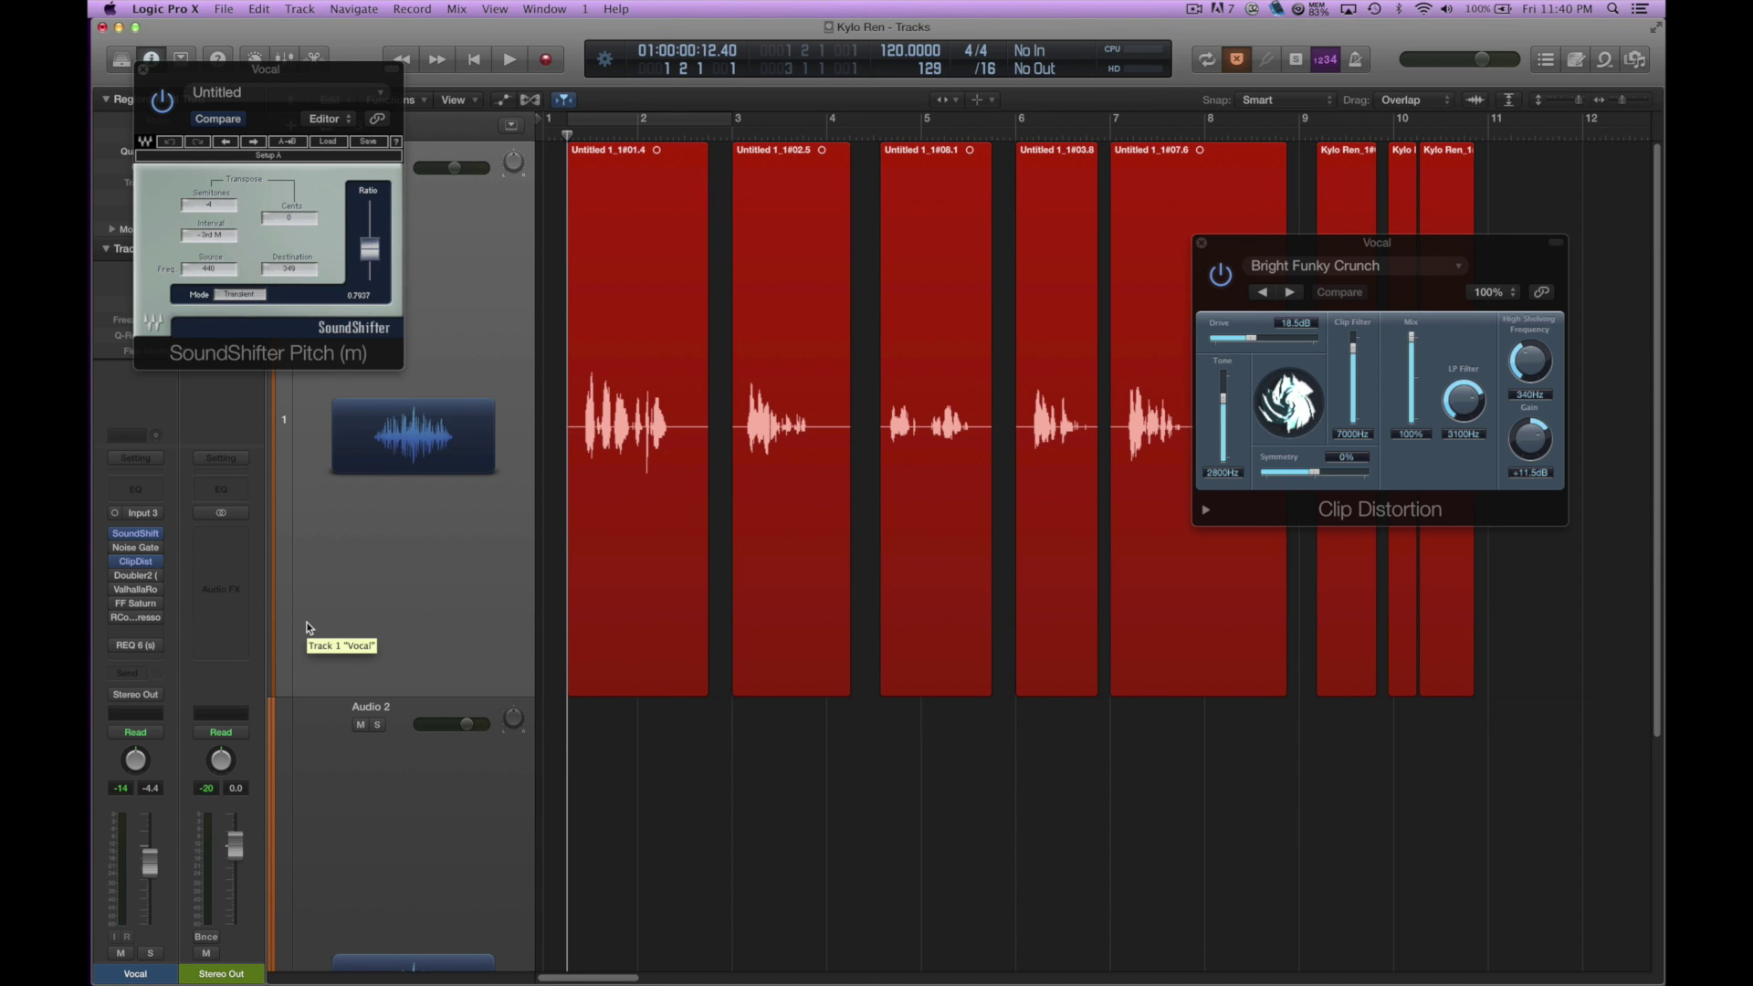
pyautogui.click(135, 548)
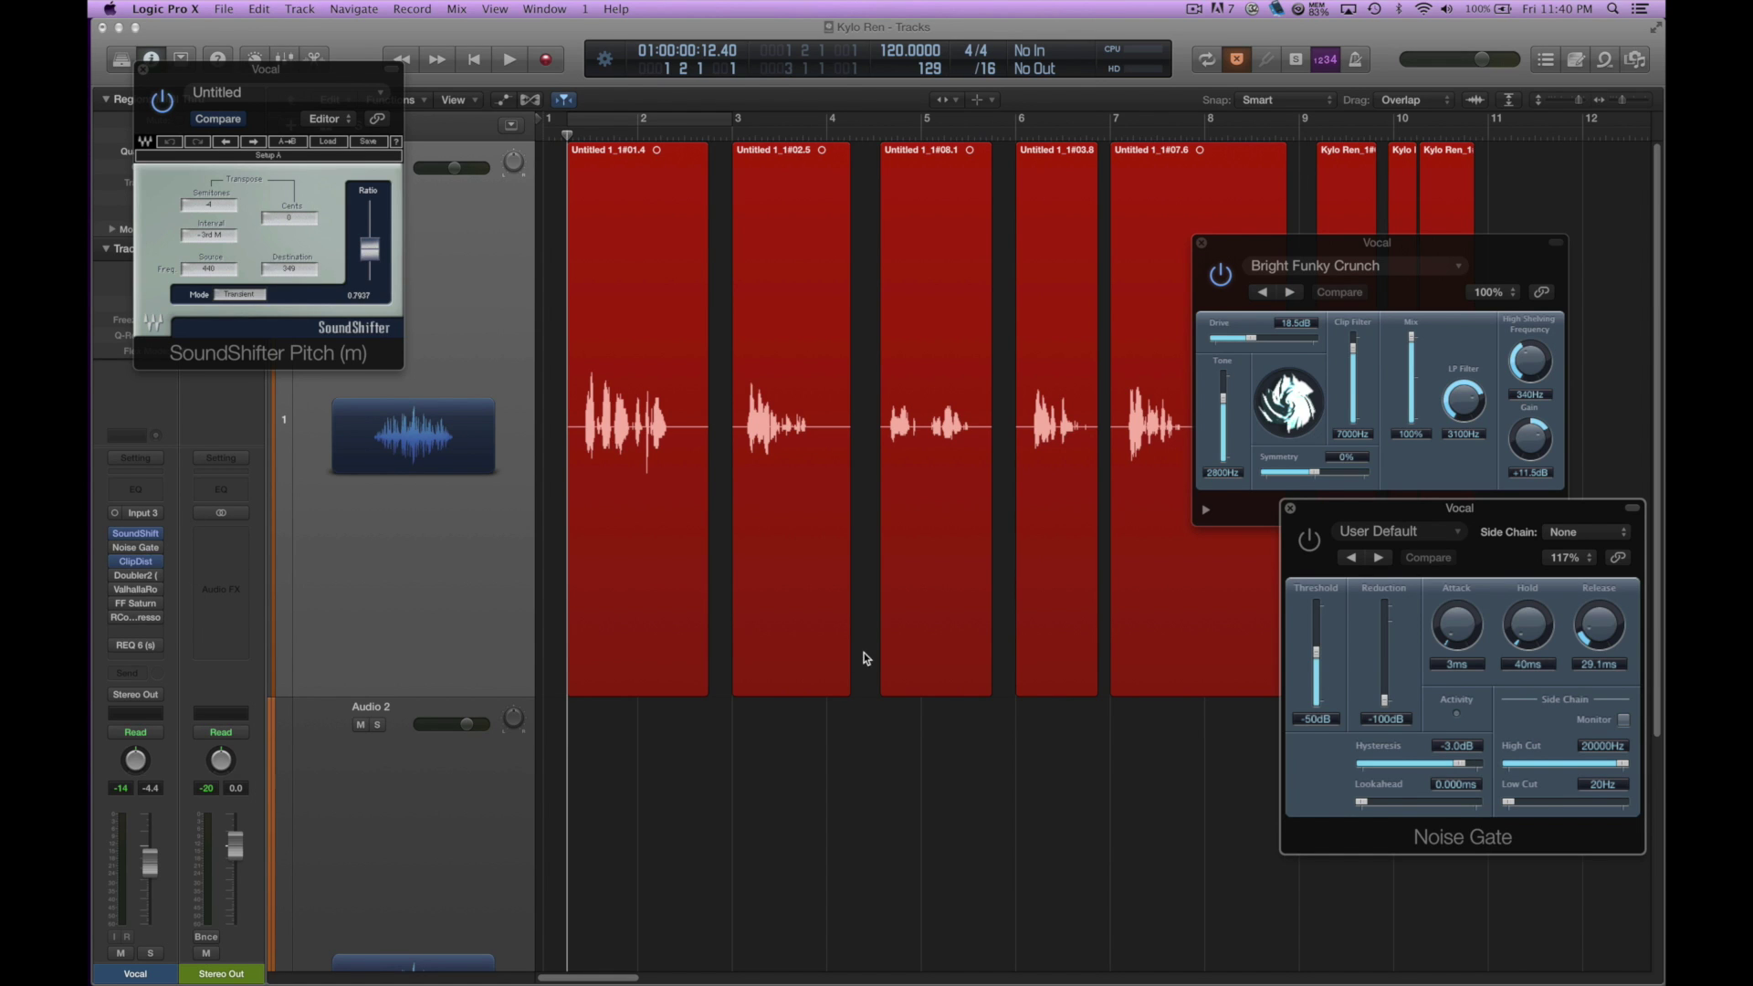
pyautogui.click(1308, 541)
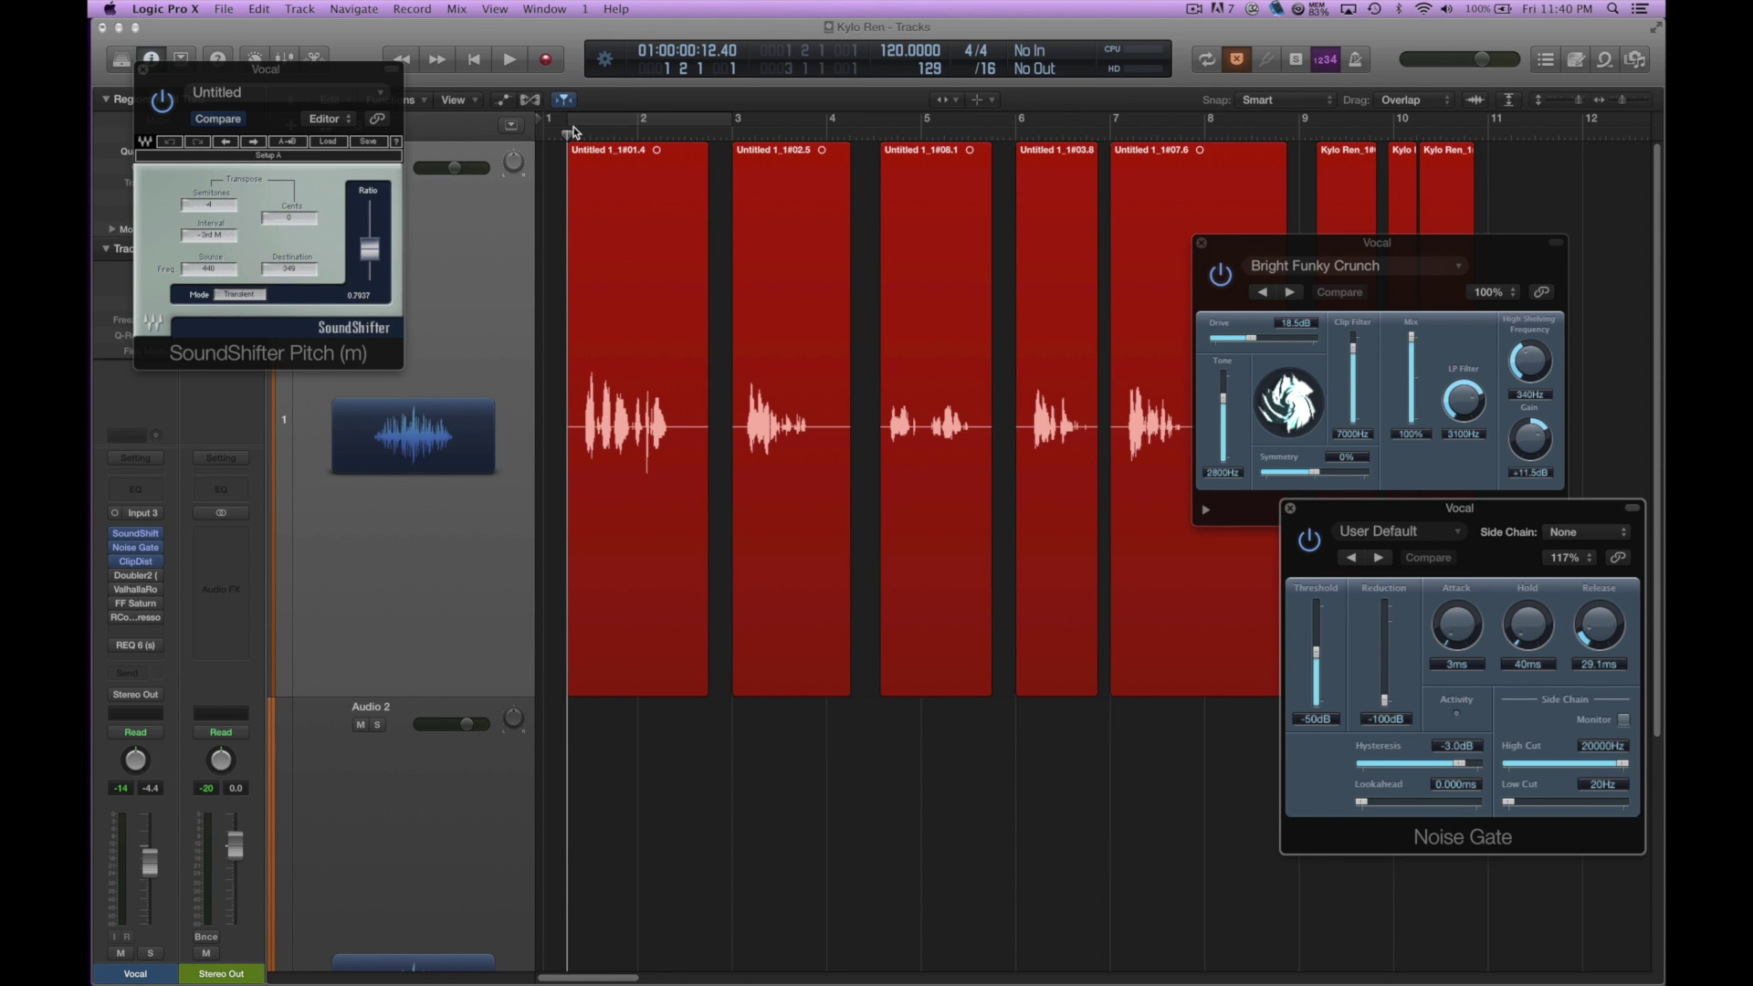
pyautogui.press('space')
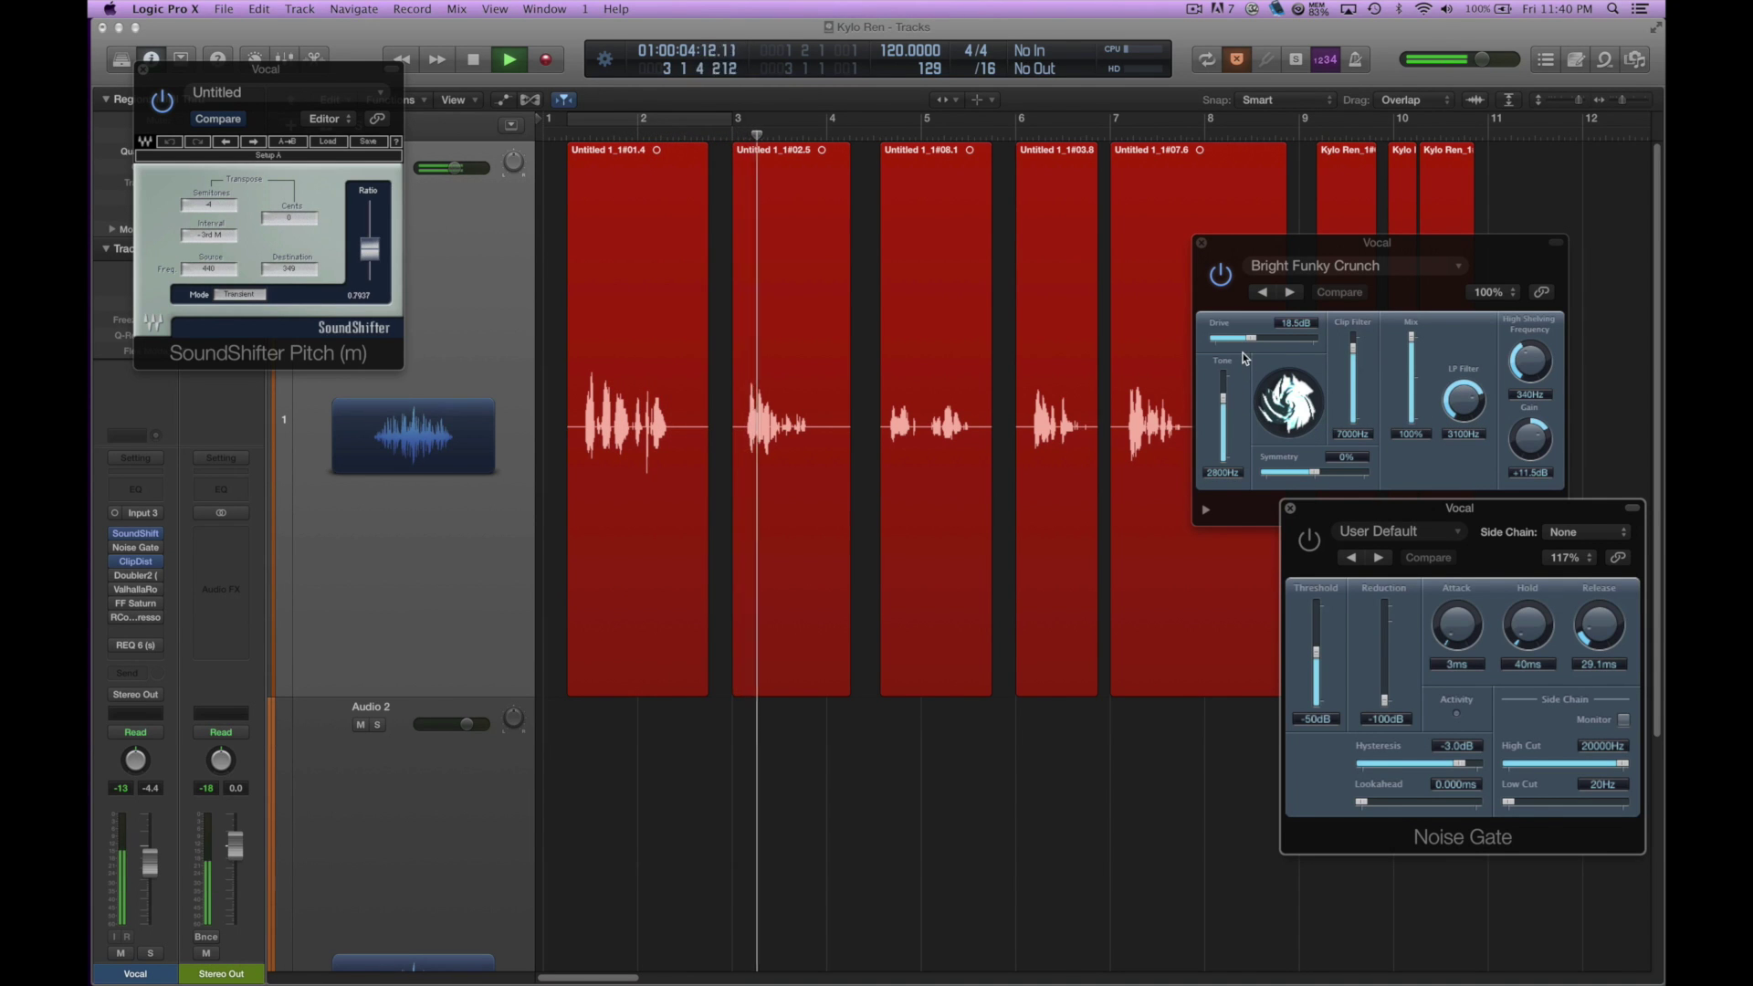
pyautogui.press('space')
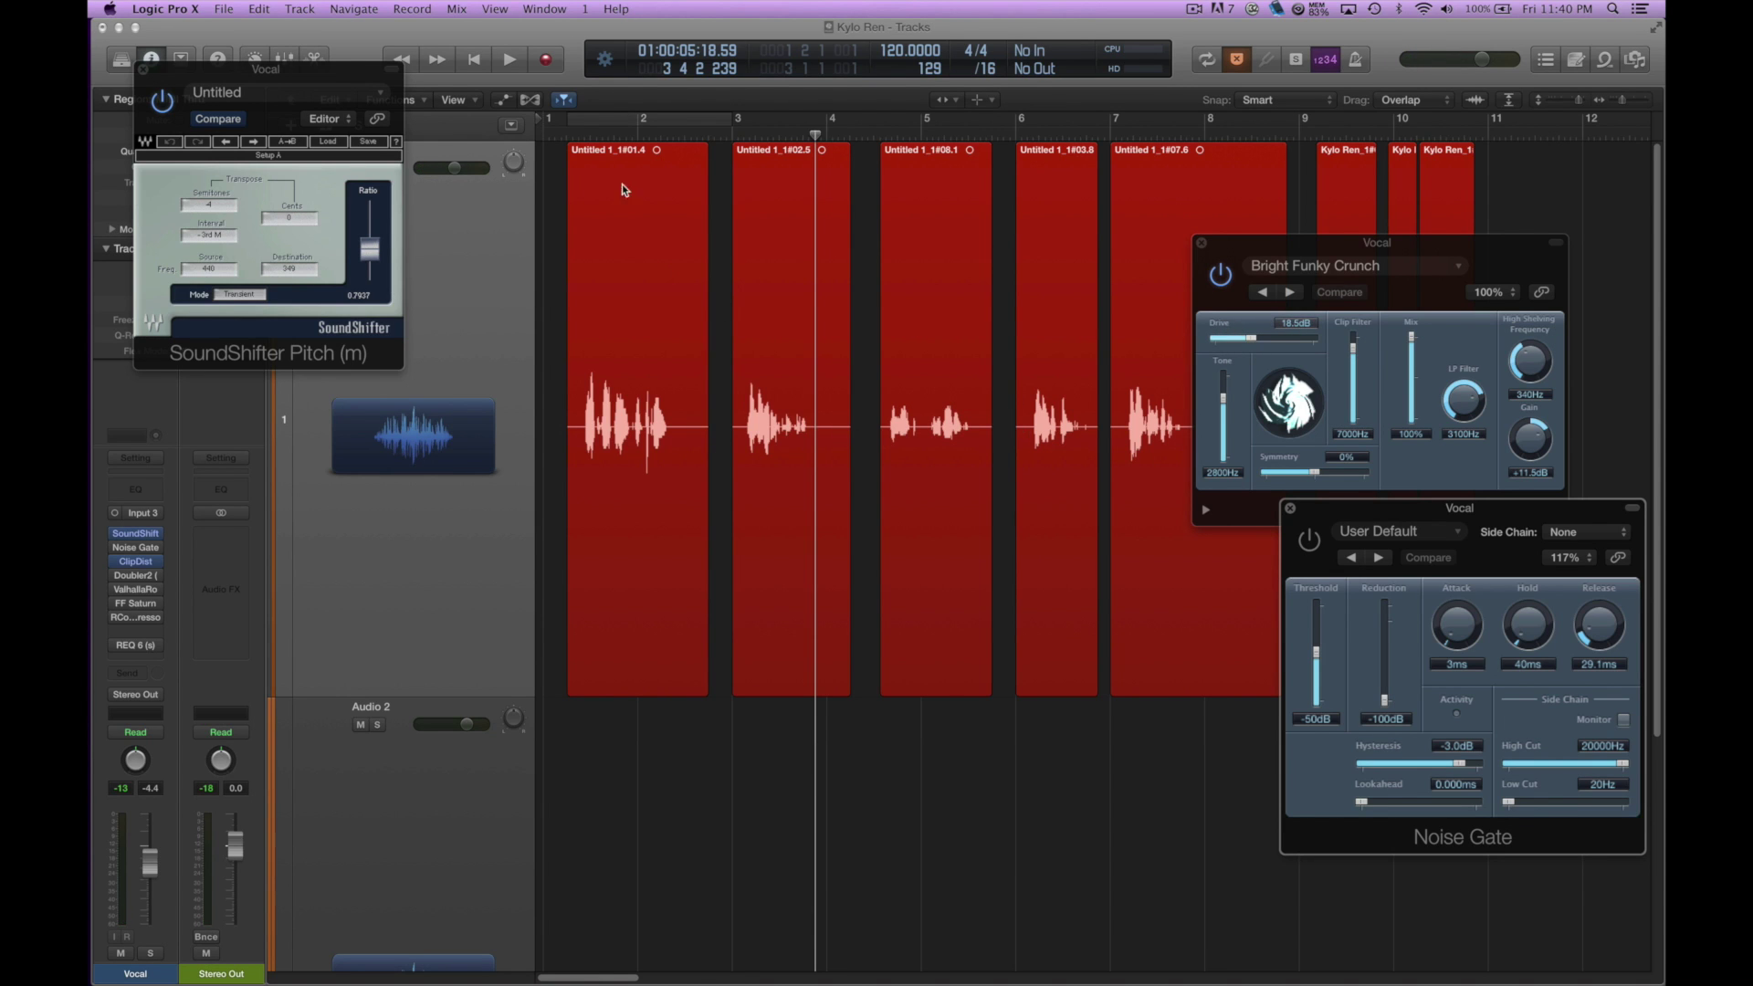
# Step: Raise the Clip Distortion drive to 42.0 dB and enable the Noise Gate while the vocal plays from the first region
pyautogui.click(568, 137)
pyautogui.moveTo(1249, 340); pyautogui.dragTo(1301, 361)
pyautogui.press('space')
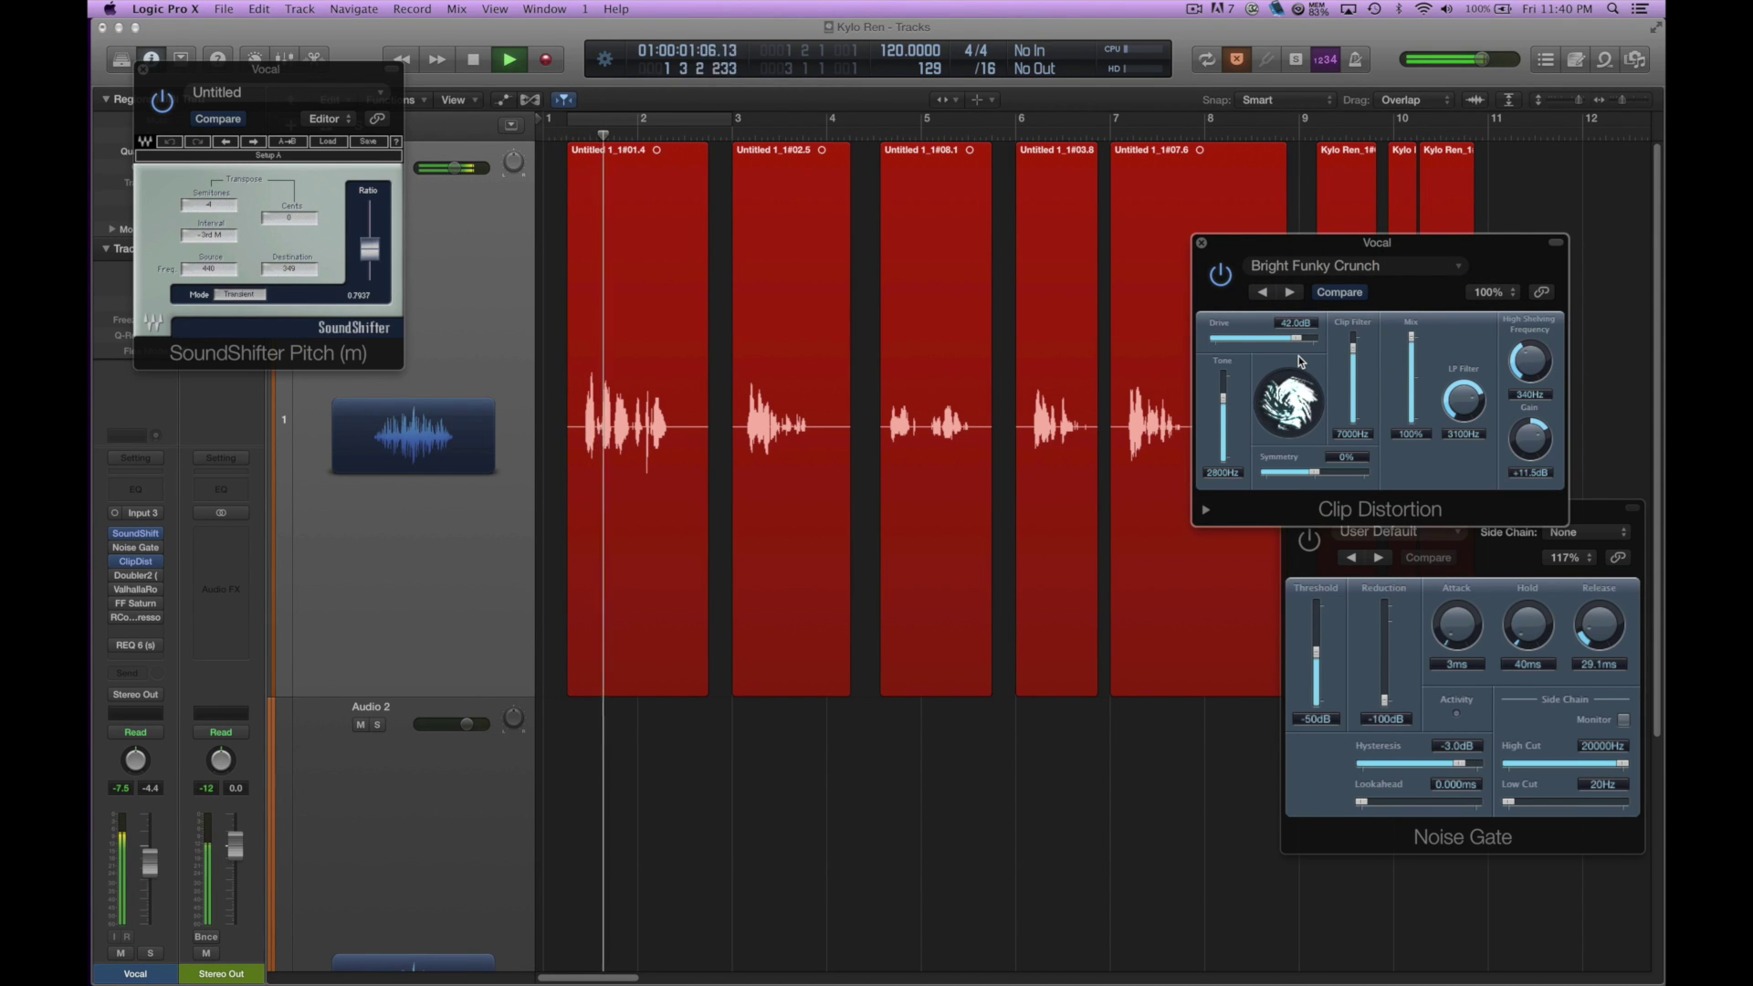
pyautogui.click(1311, 543)
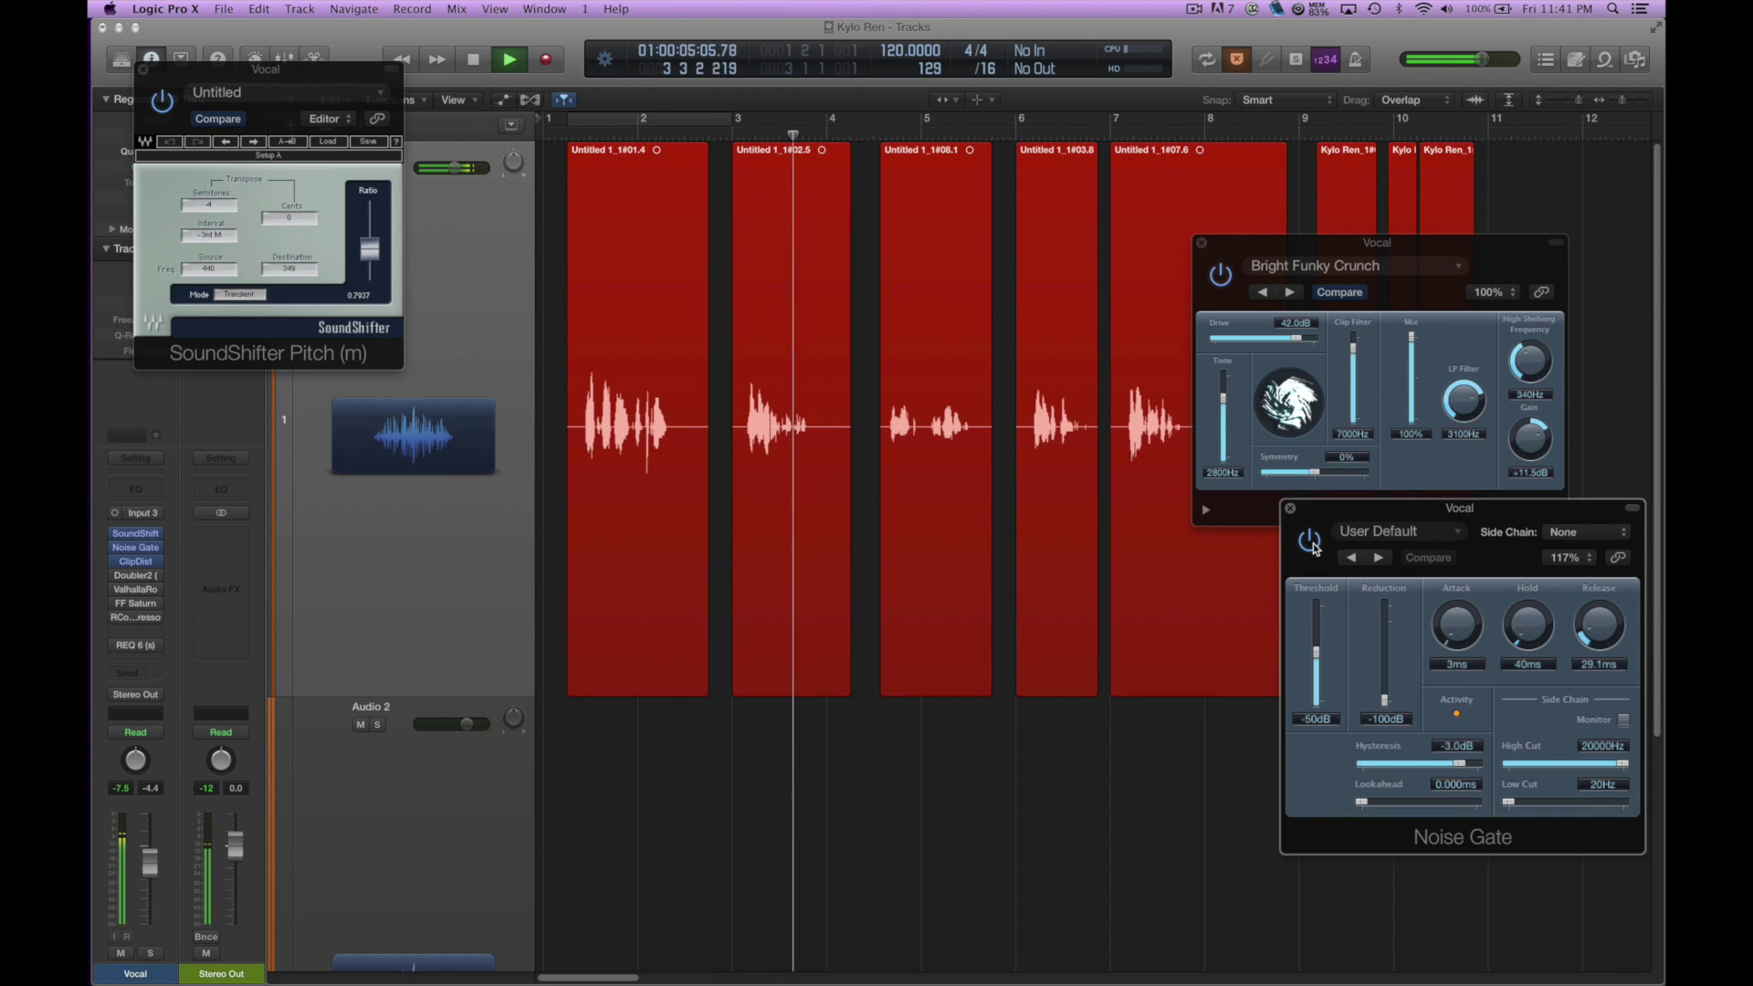
# Step: Set the Clip Distortion drive to 18.5 dB and replay the first region with the Noise Gate on
pyautogui.press('space')
pyautogui.click(1300, 339)
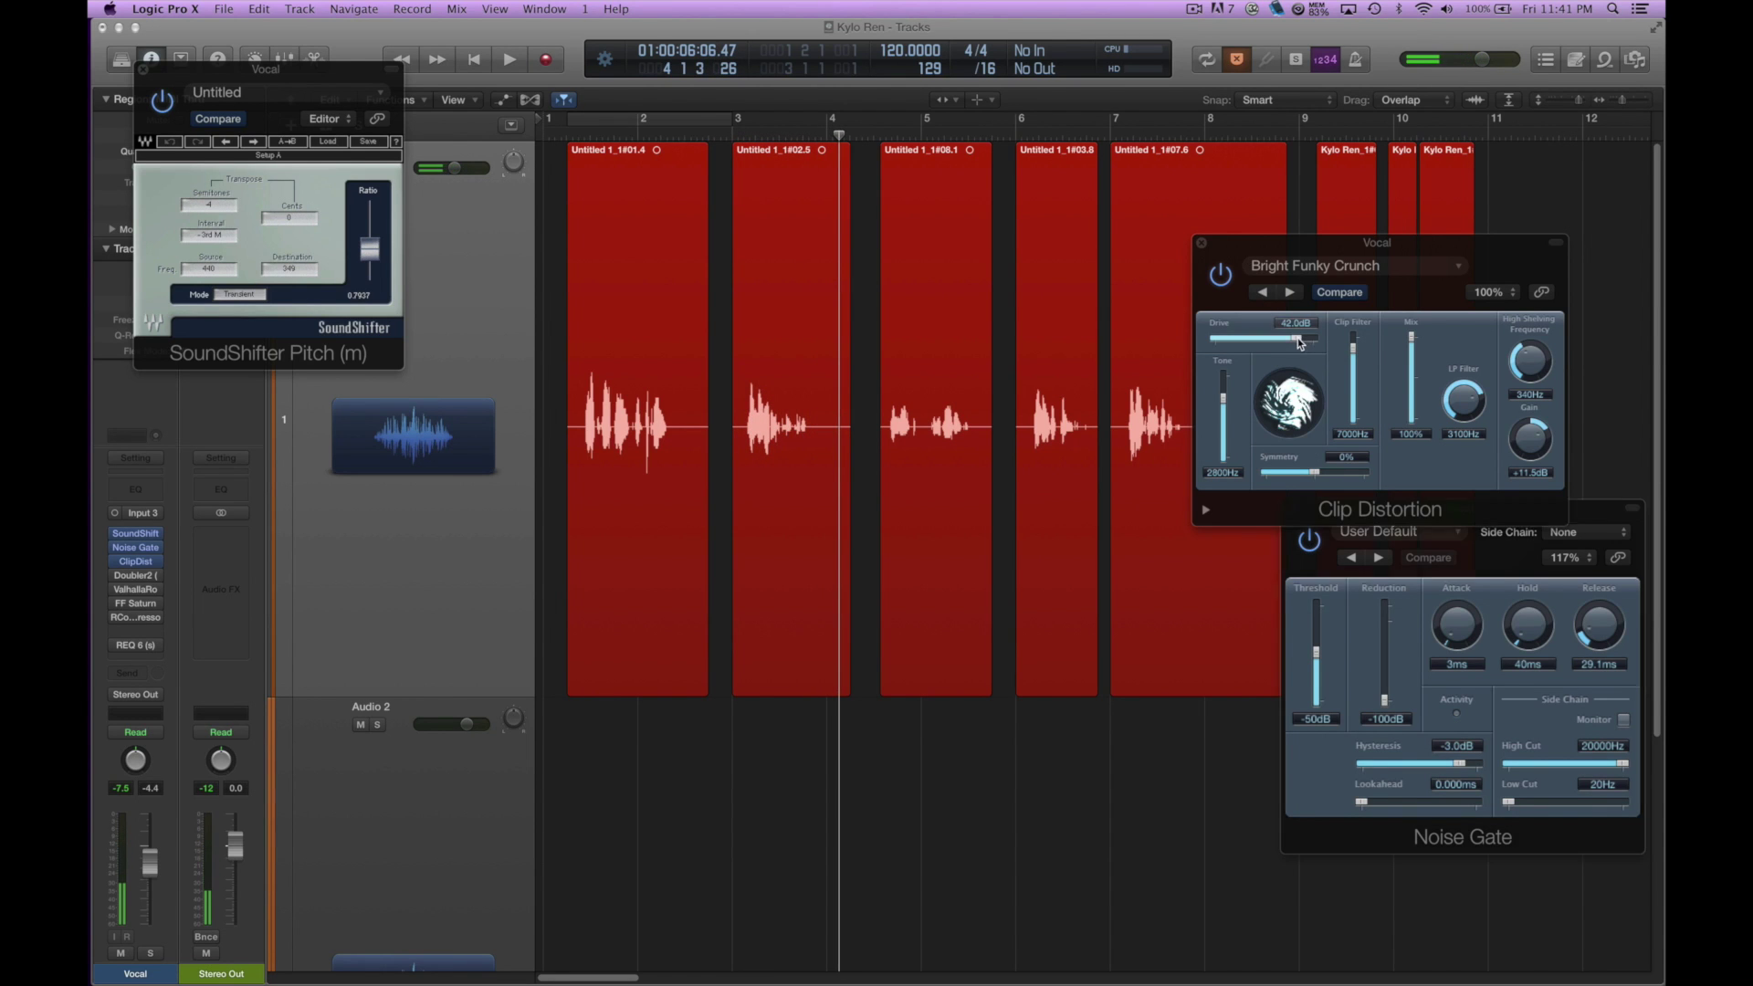
pyautogui.moveTo(1299, 340); pyautogui.dragTo(1252, 340)
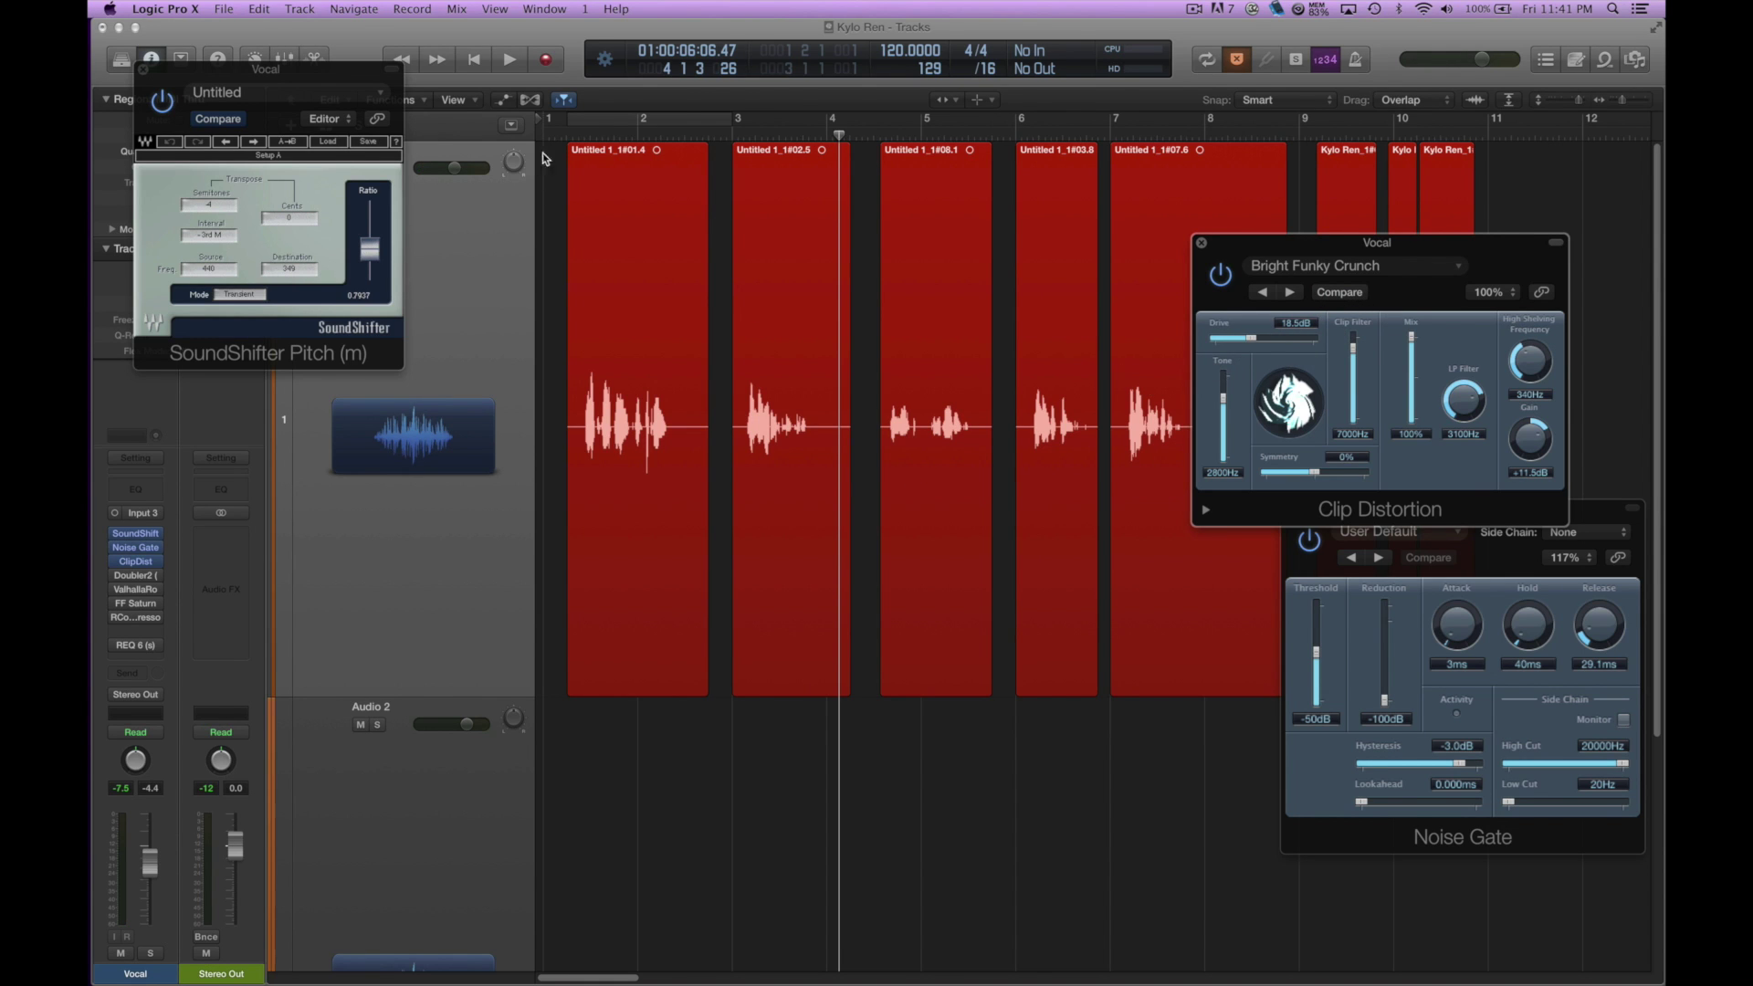
pyautogui.click(572, 147)
pyautogui.press('space')
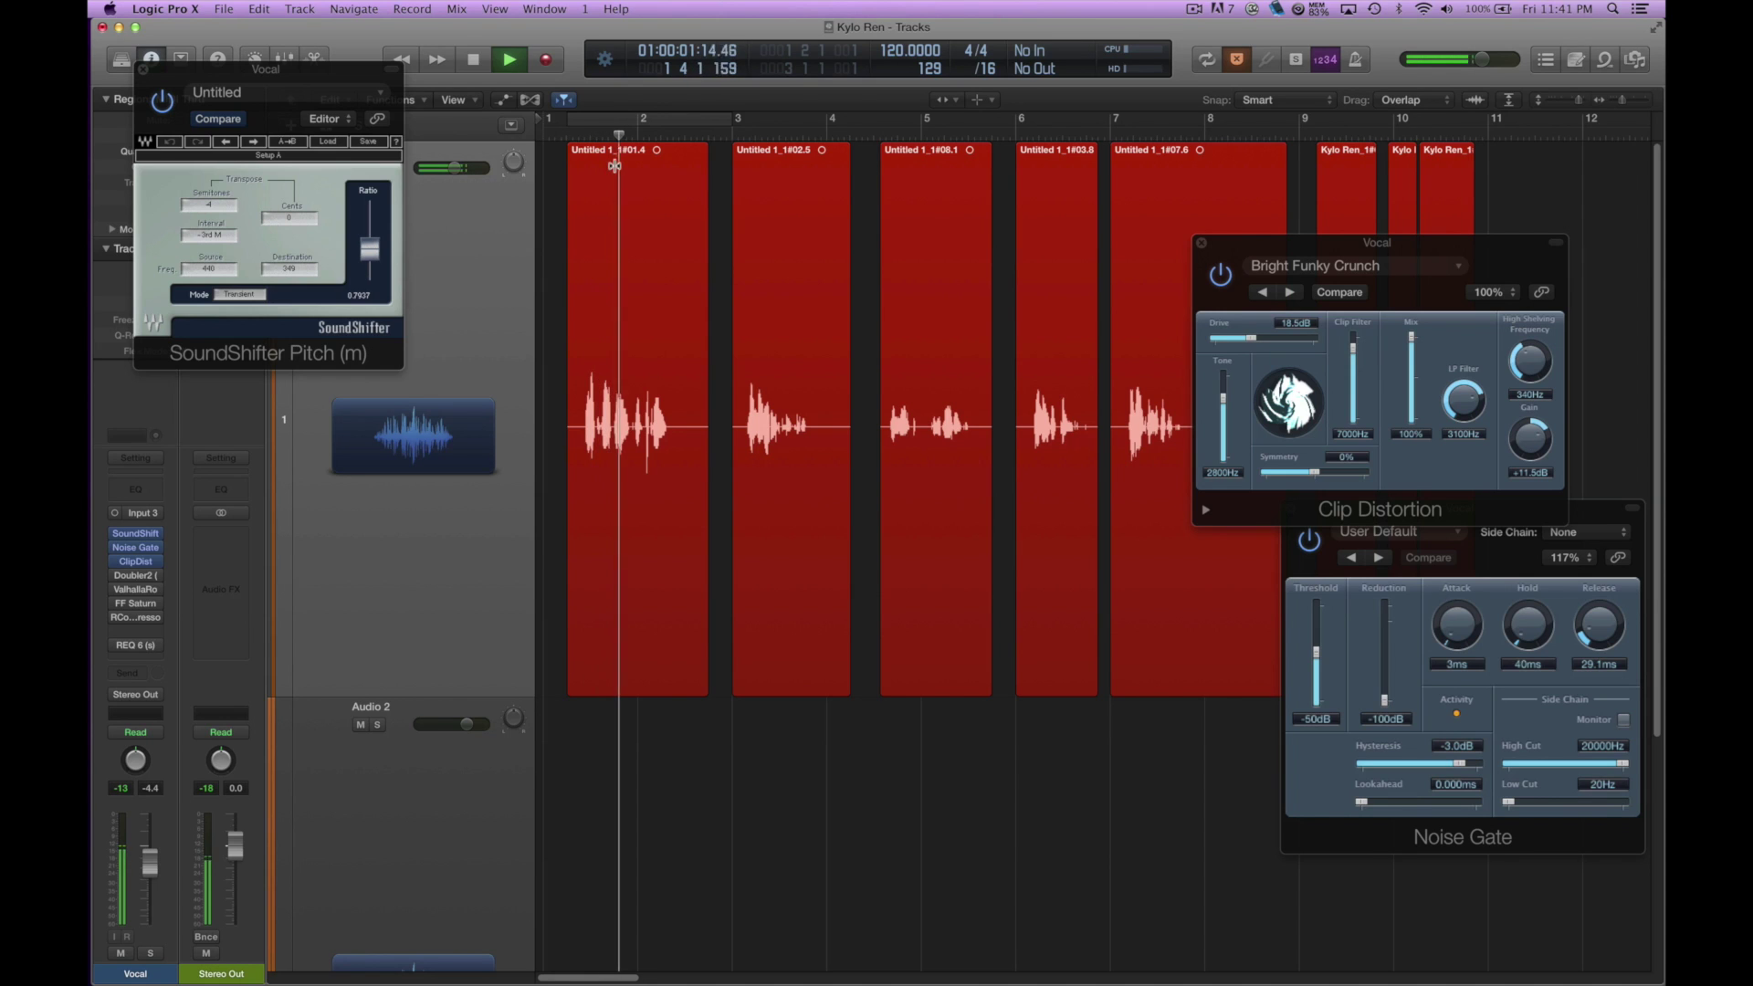
pyautogui.press('space')
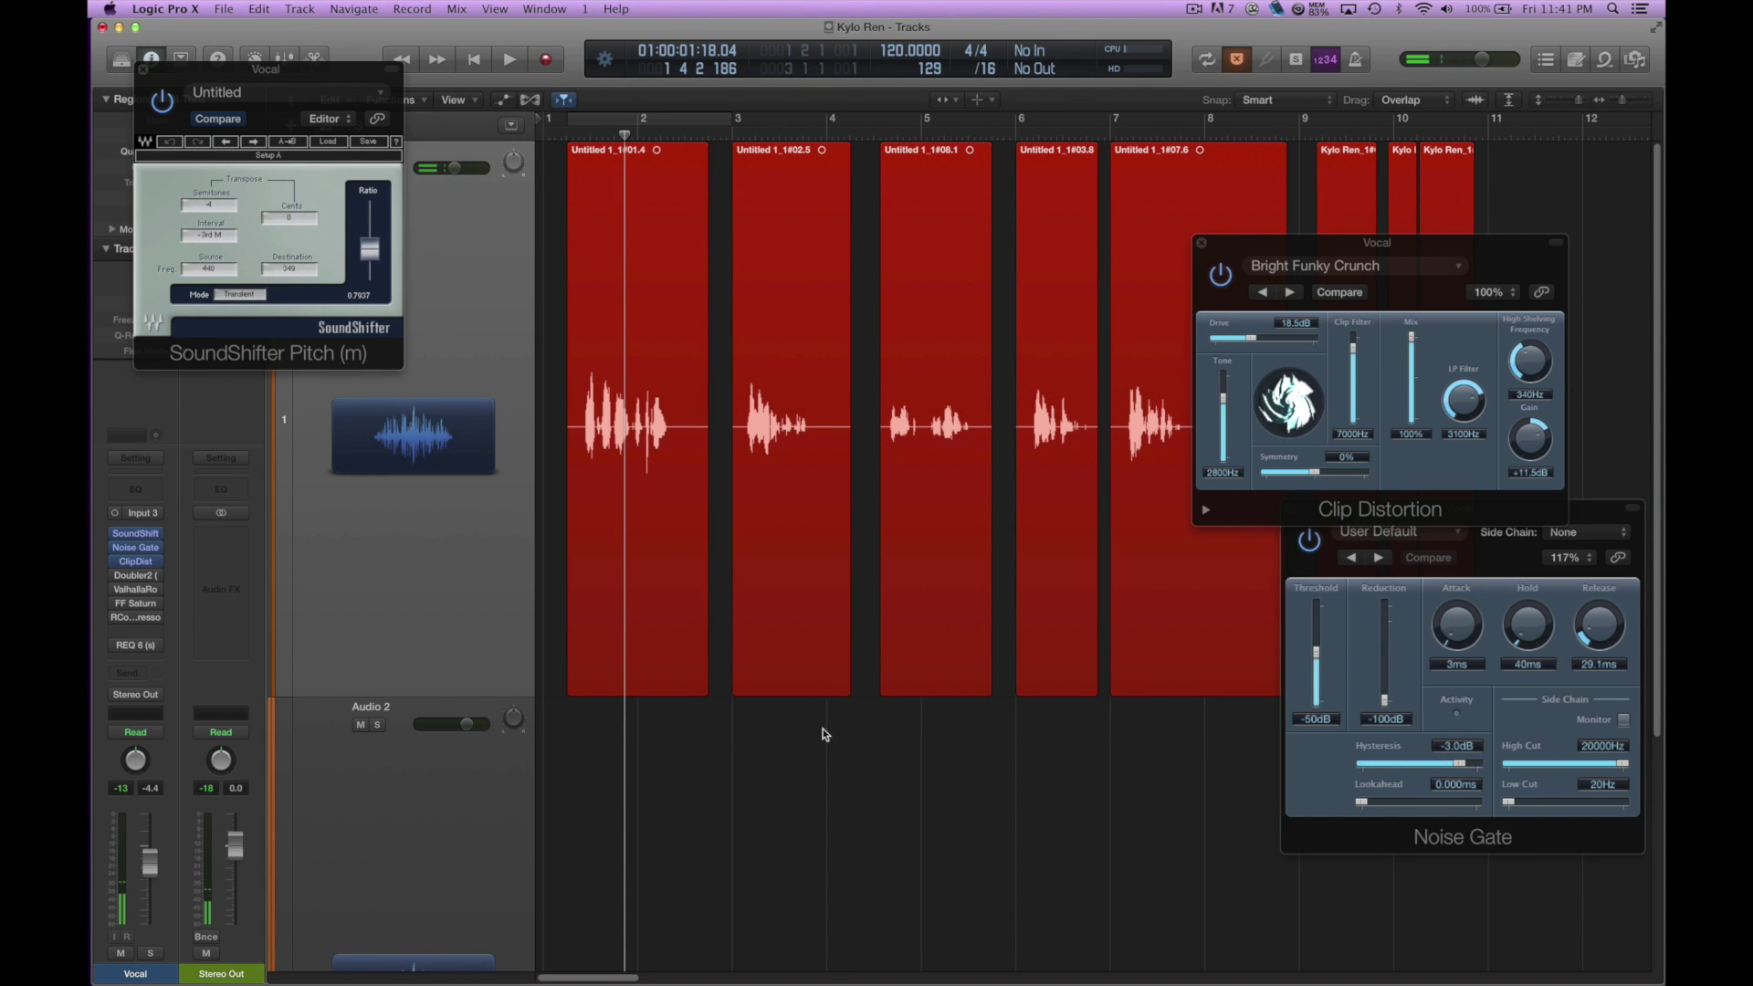
# Step: Open Doubler2 from the Vocal inserts and move its window clear of SoundShifter Pitch
pyautogui.click(138, 579)
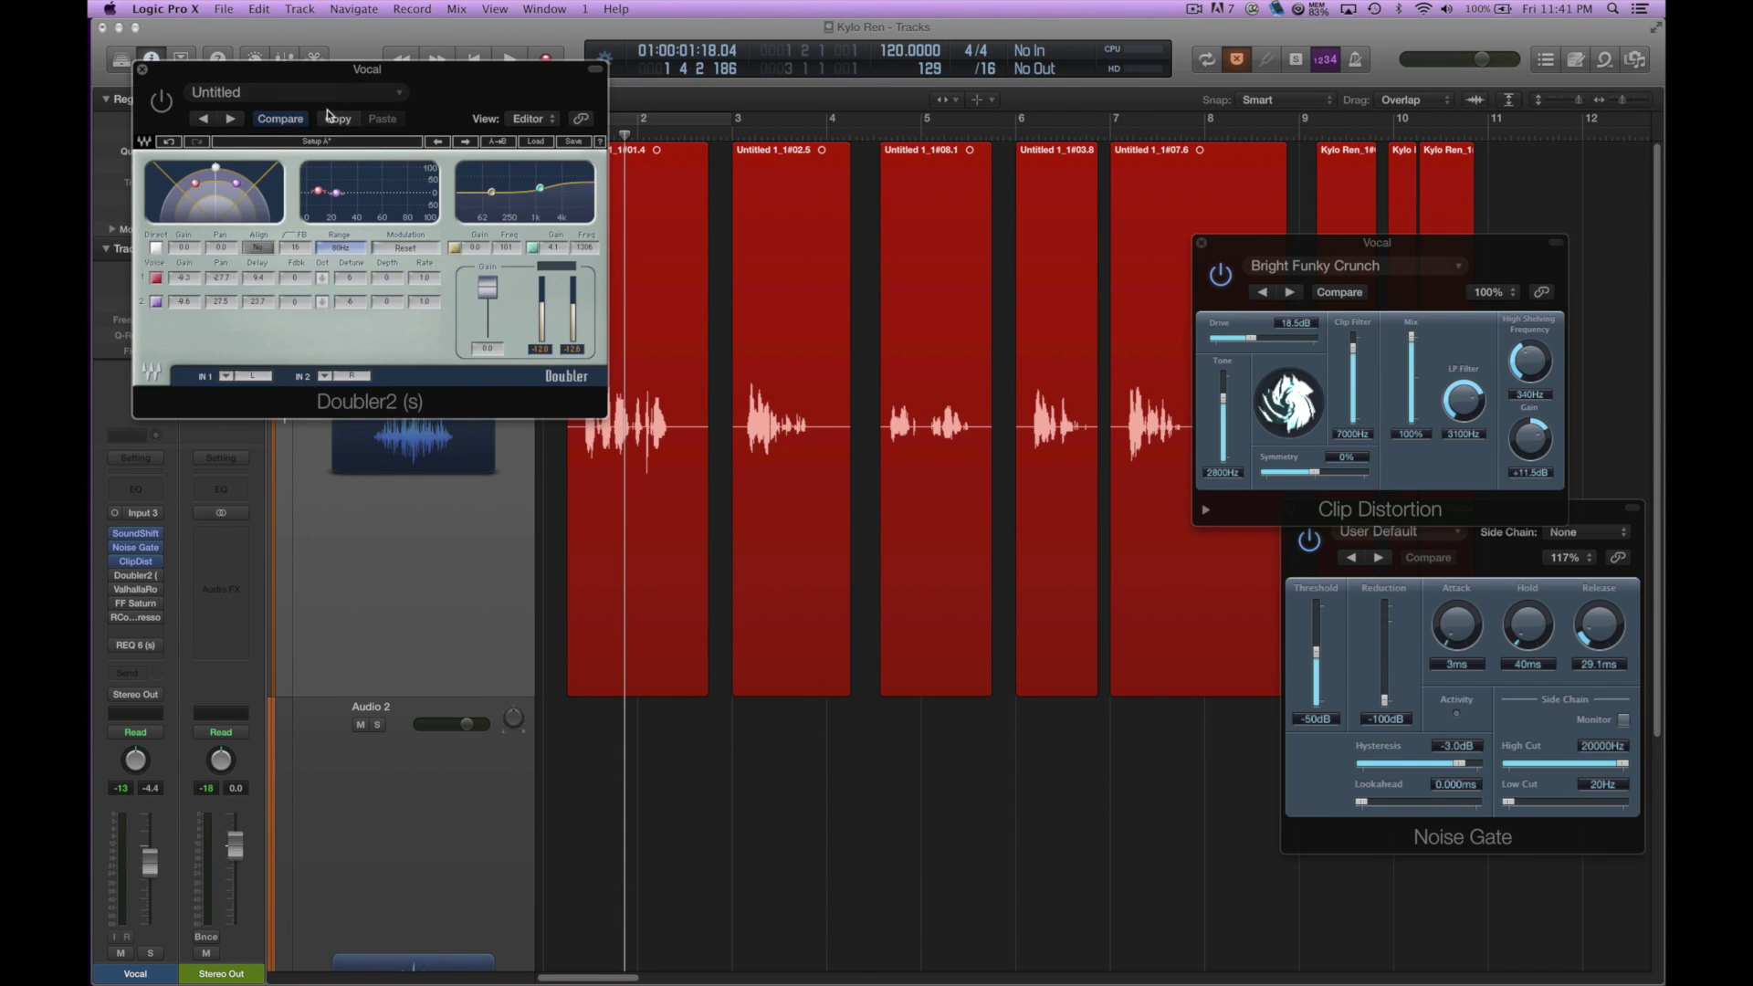
pyautogui.moveTo(427, 102); pyautogui.dragTo(1124, 628)
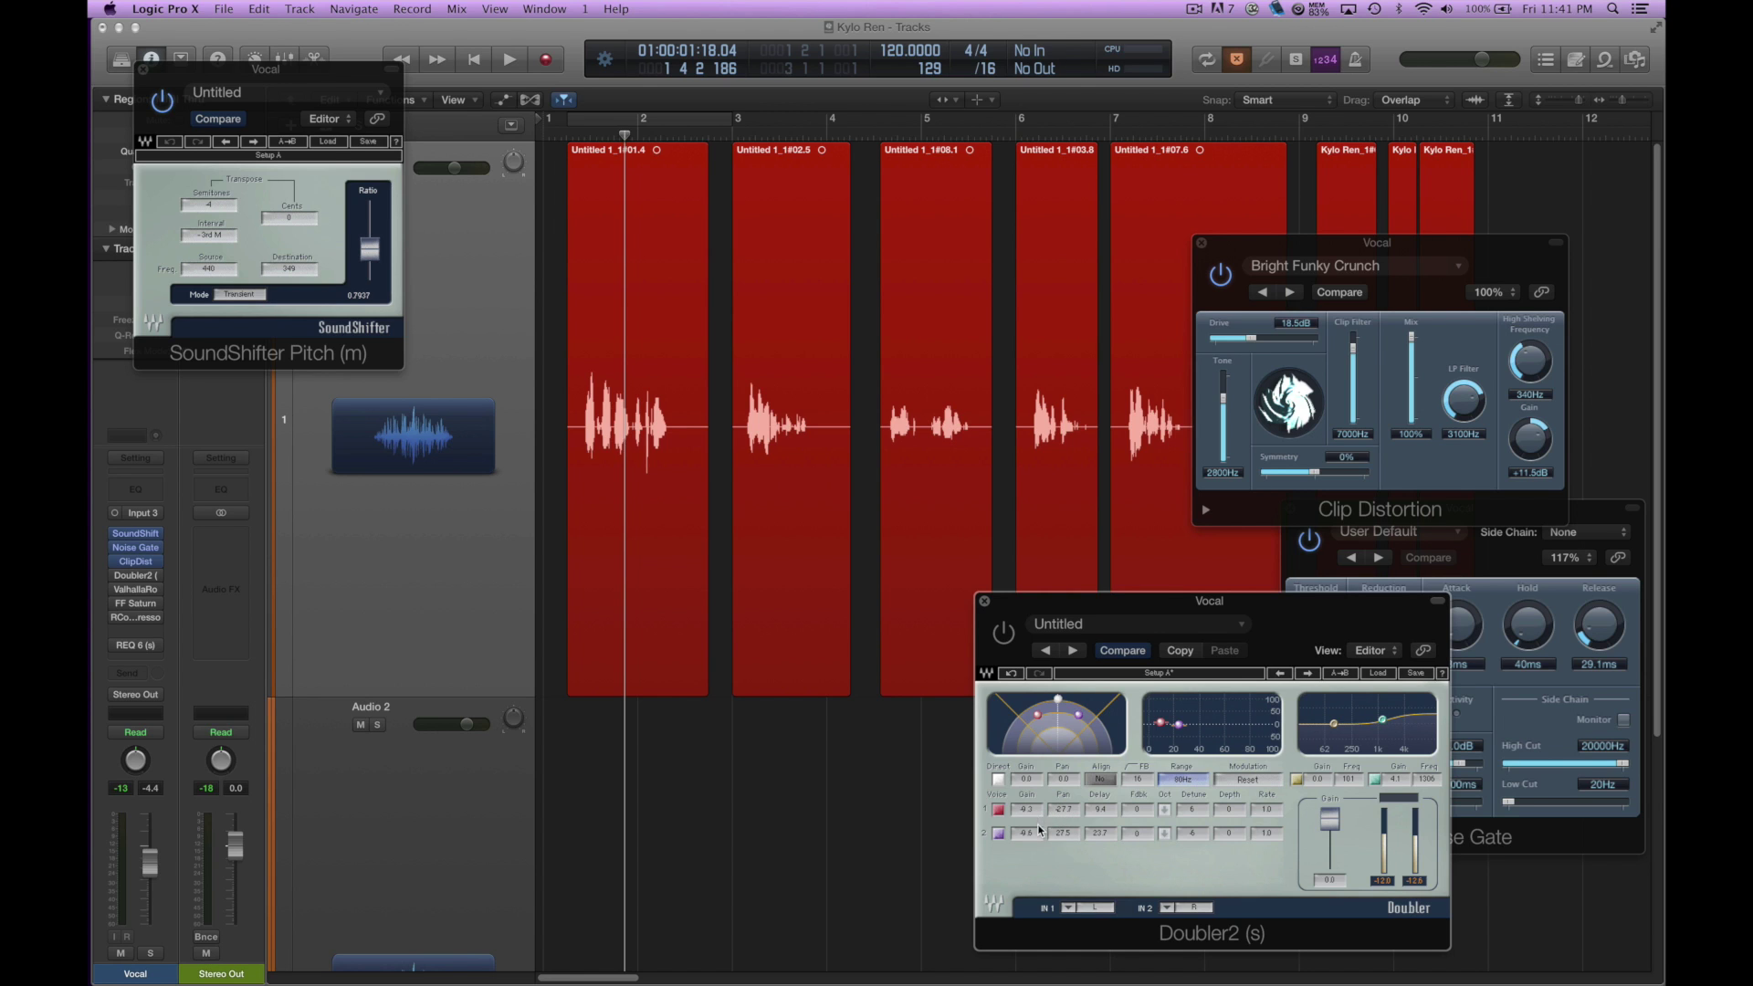
pyautogui.click(1009, 641)
pyautogui.click(1009, 641)
pyautogui.click(1008, 641)
pyautogui.click(1009, 641)
# Step: Loop the first region and enable Doubler2 to compare the vocal with and without doubling
pyautogui.press('c')
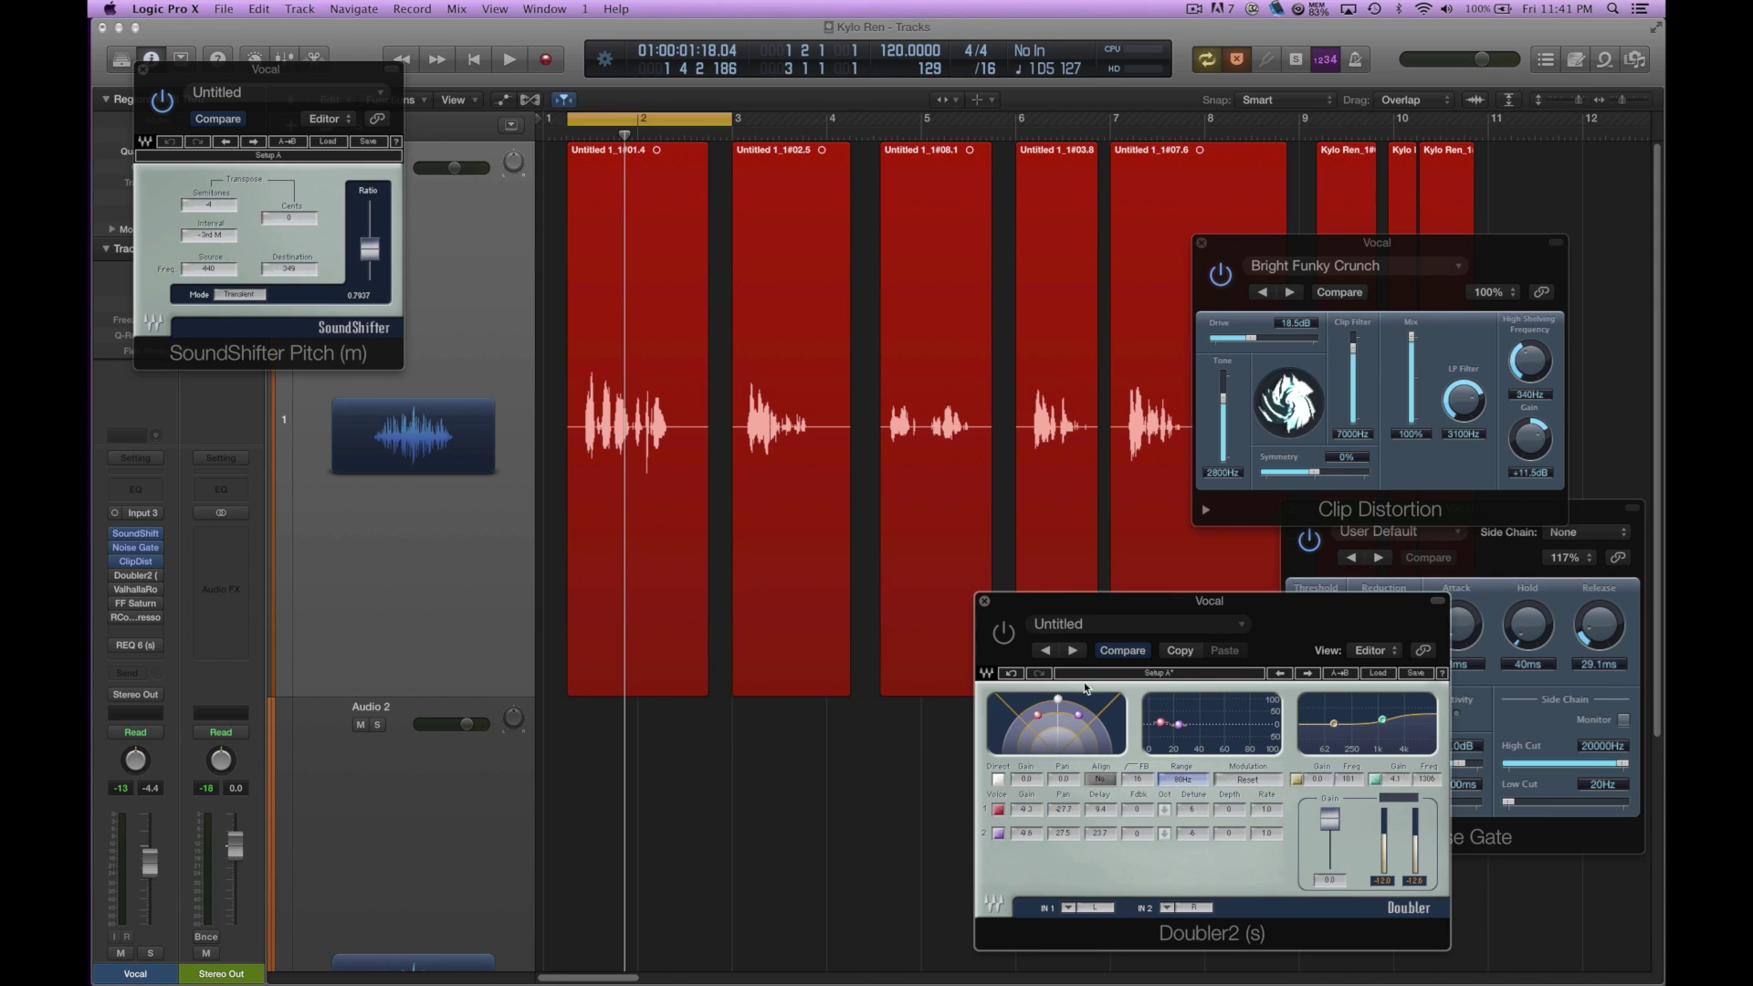
pyautogui.press('space')
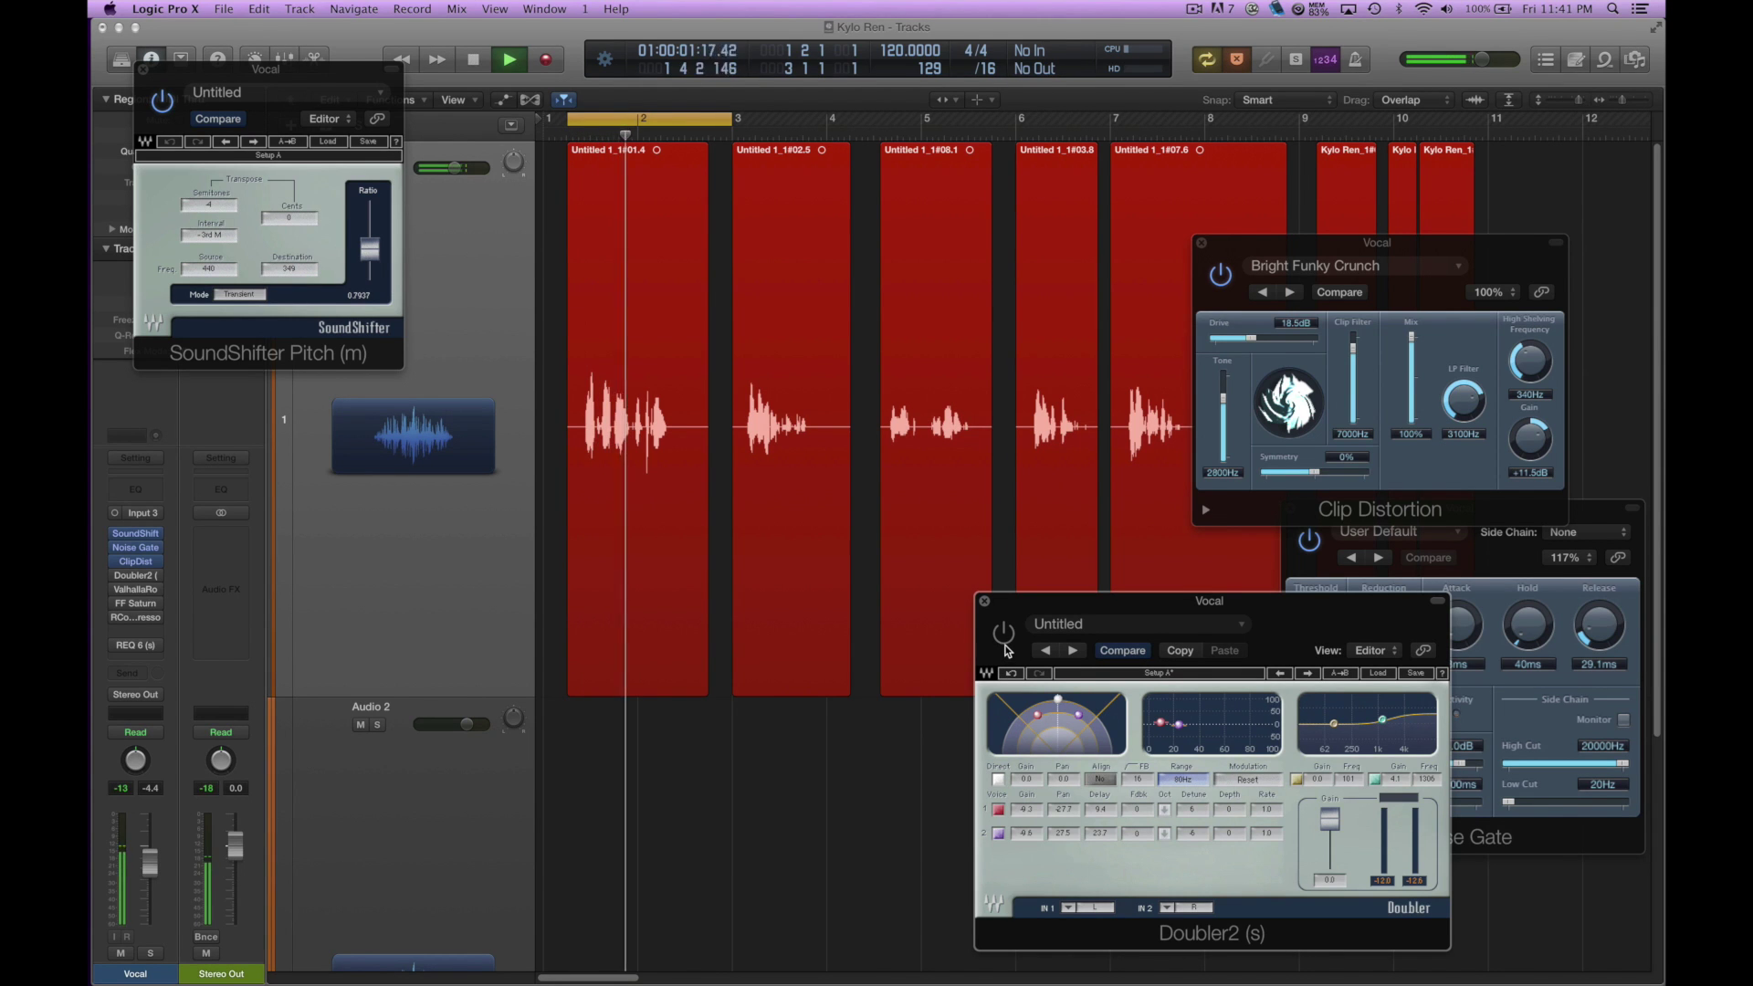
pyautogui.press('space')
pyautogui.press('space')
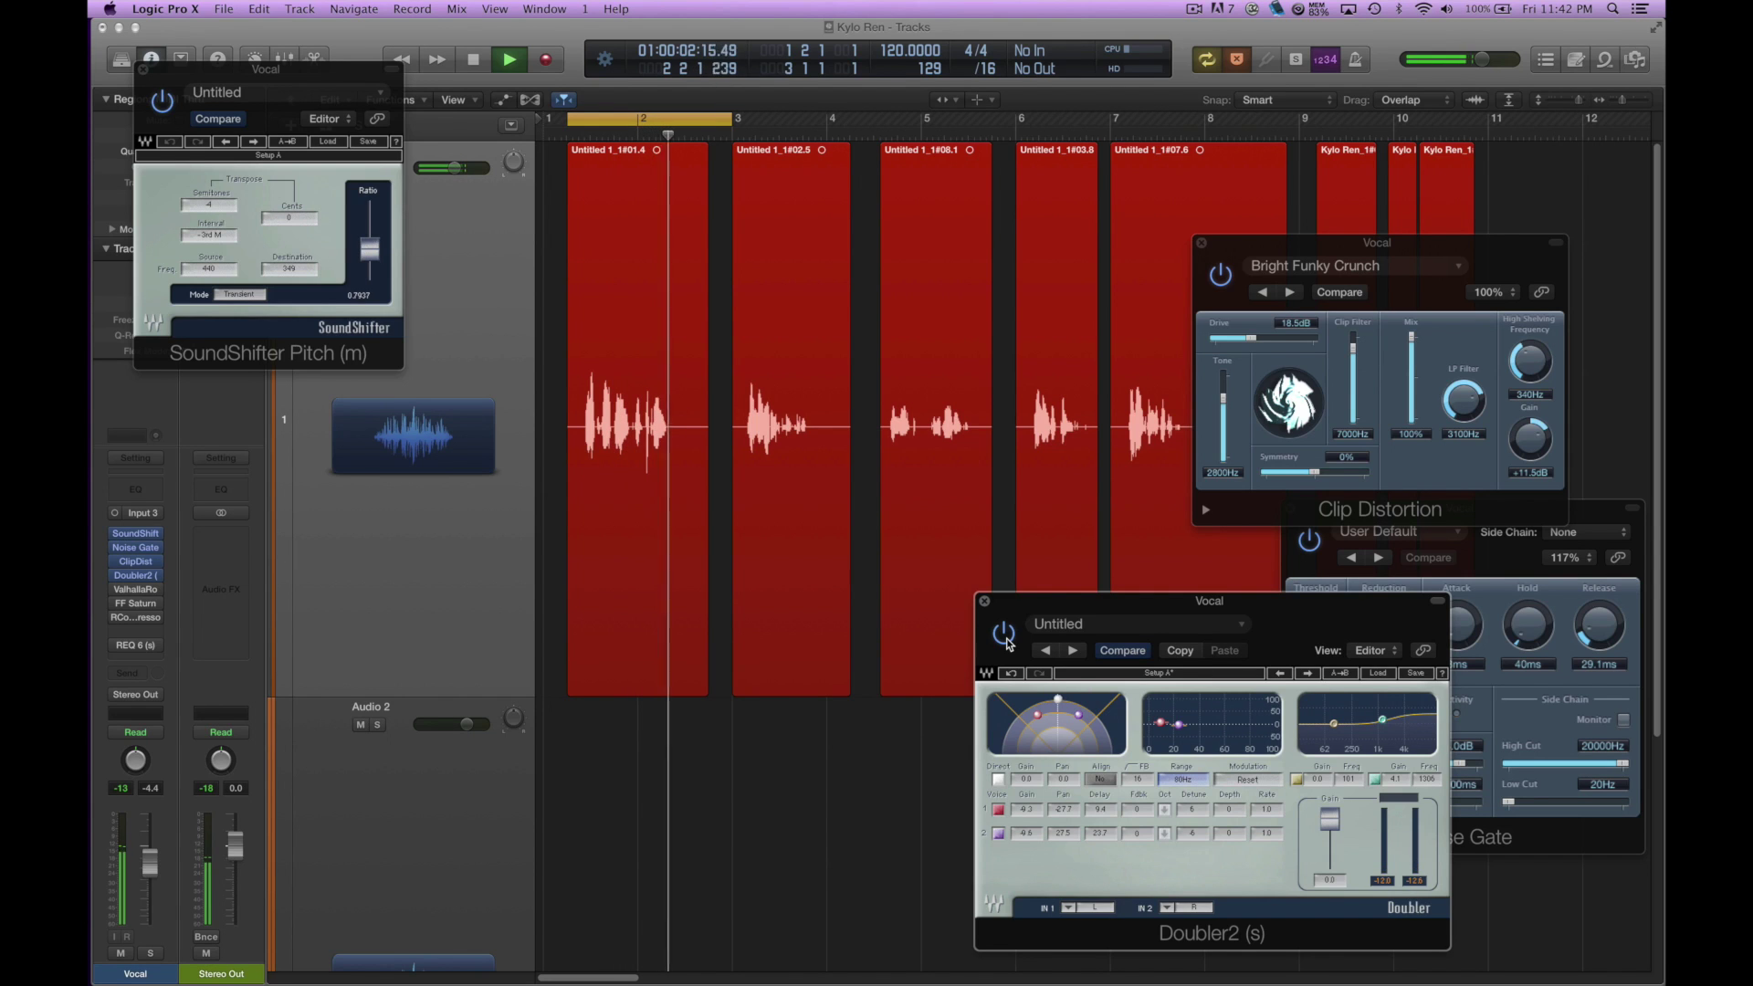
pyautogui.press('space')
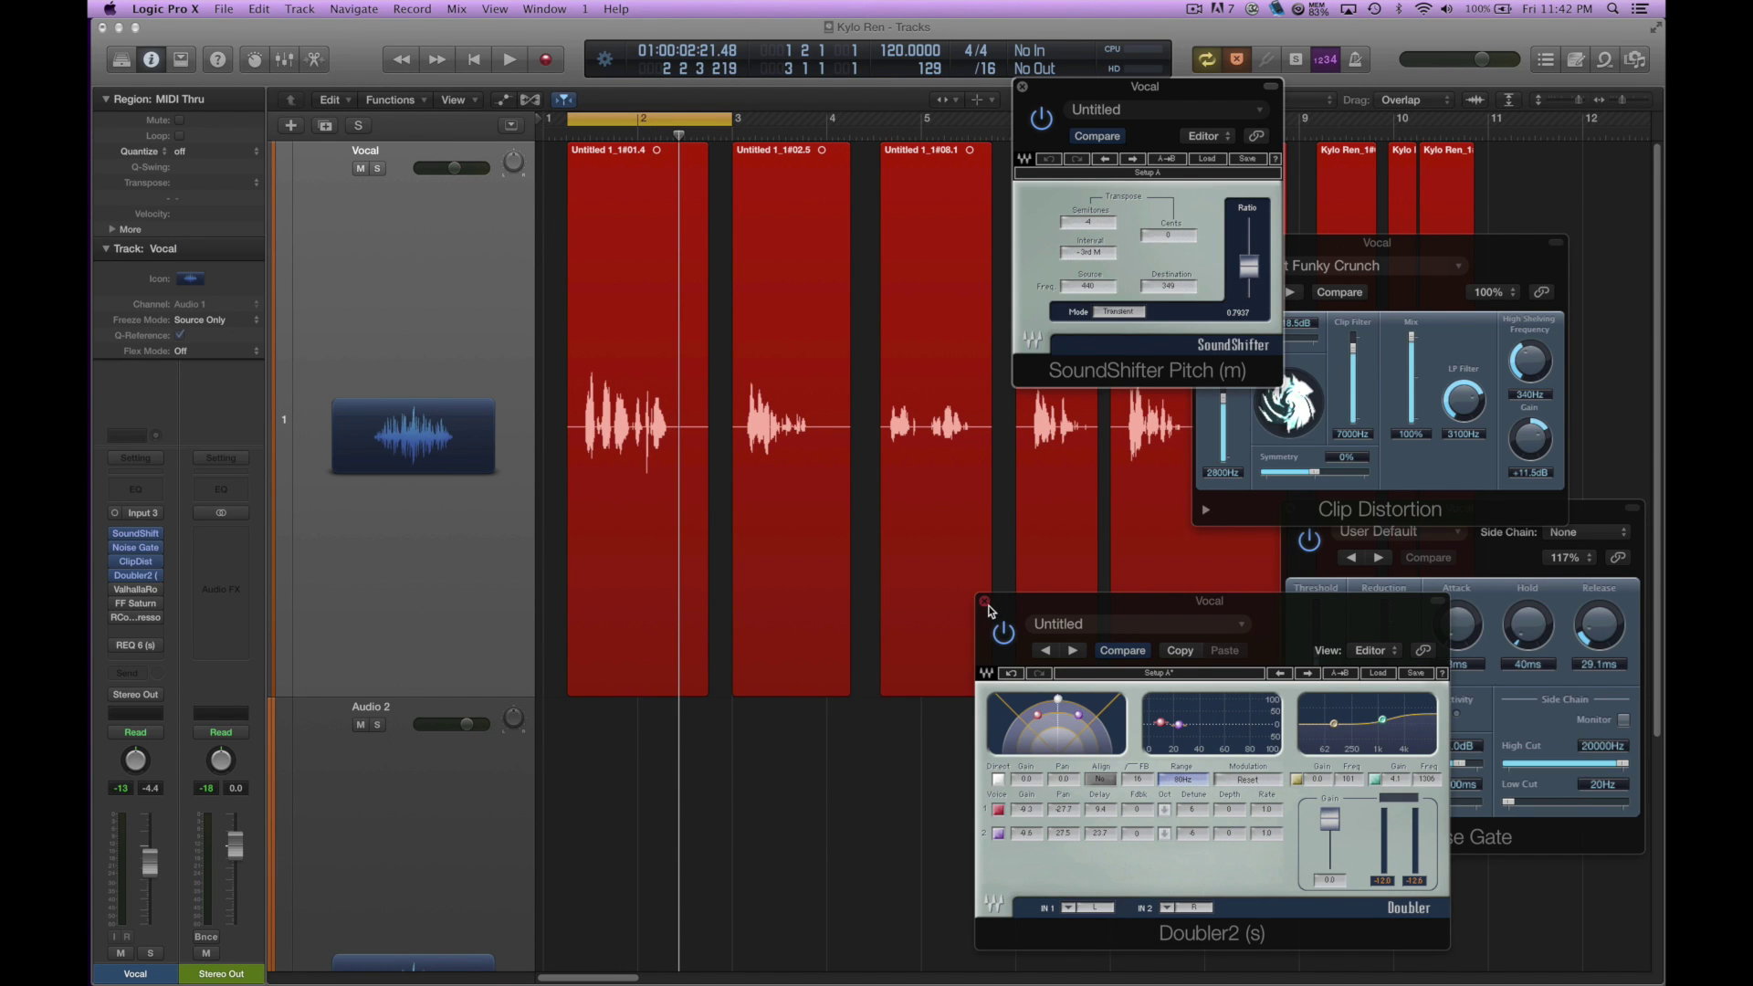
# Step: Open and enable RCompressor on the Vocal track, moving its window beside the SoundShifter Pitch window
pyautogui.click(133, 619)
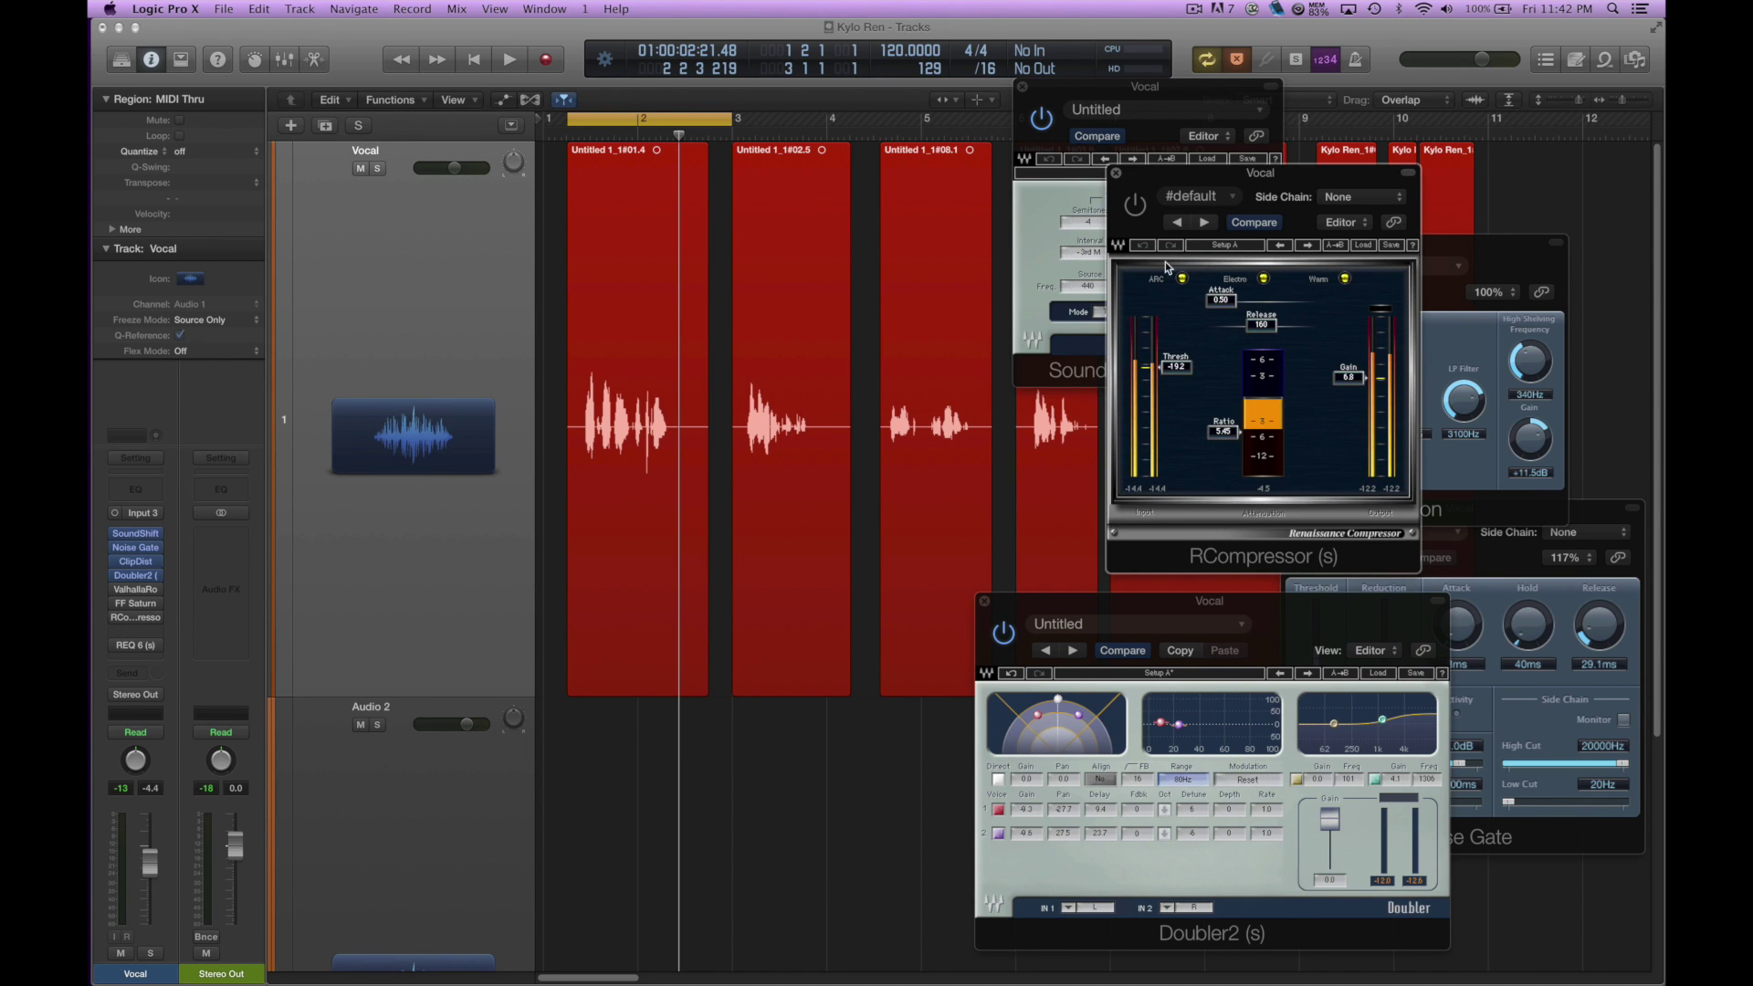
pyautogui.click(1135, 205)
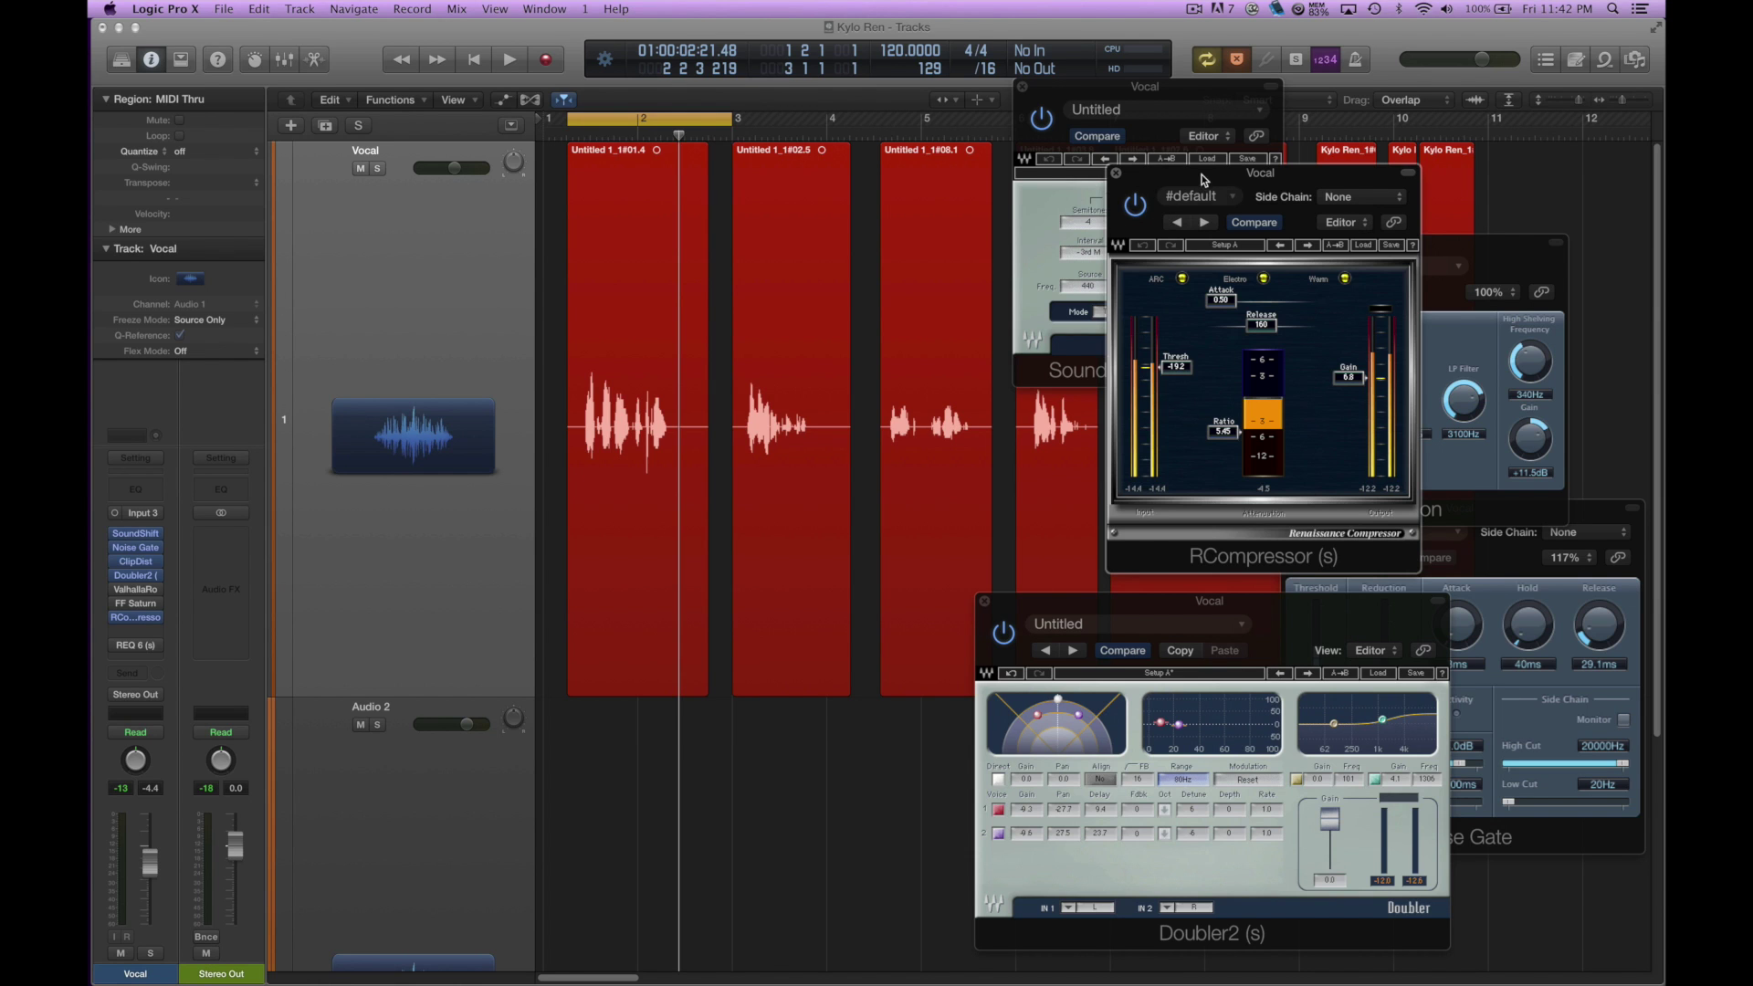
pyautogui.moveTo(1198, 179); pyautogui.dragTo(911, 219)
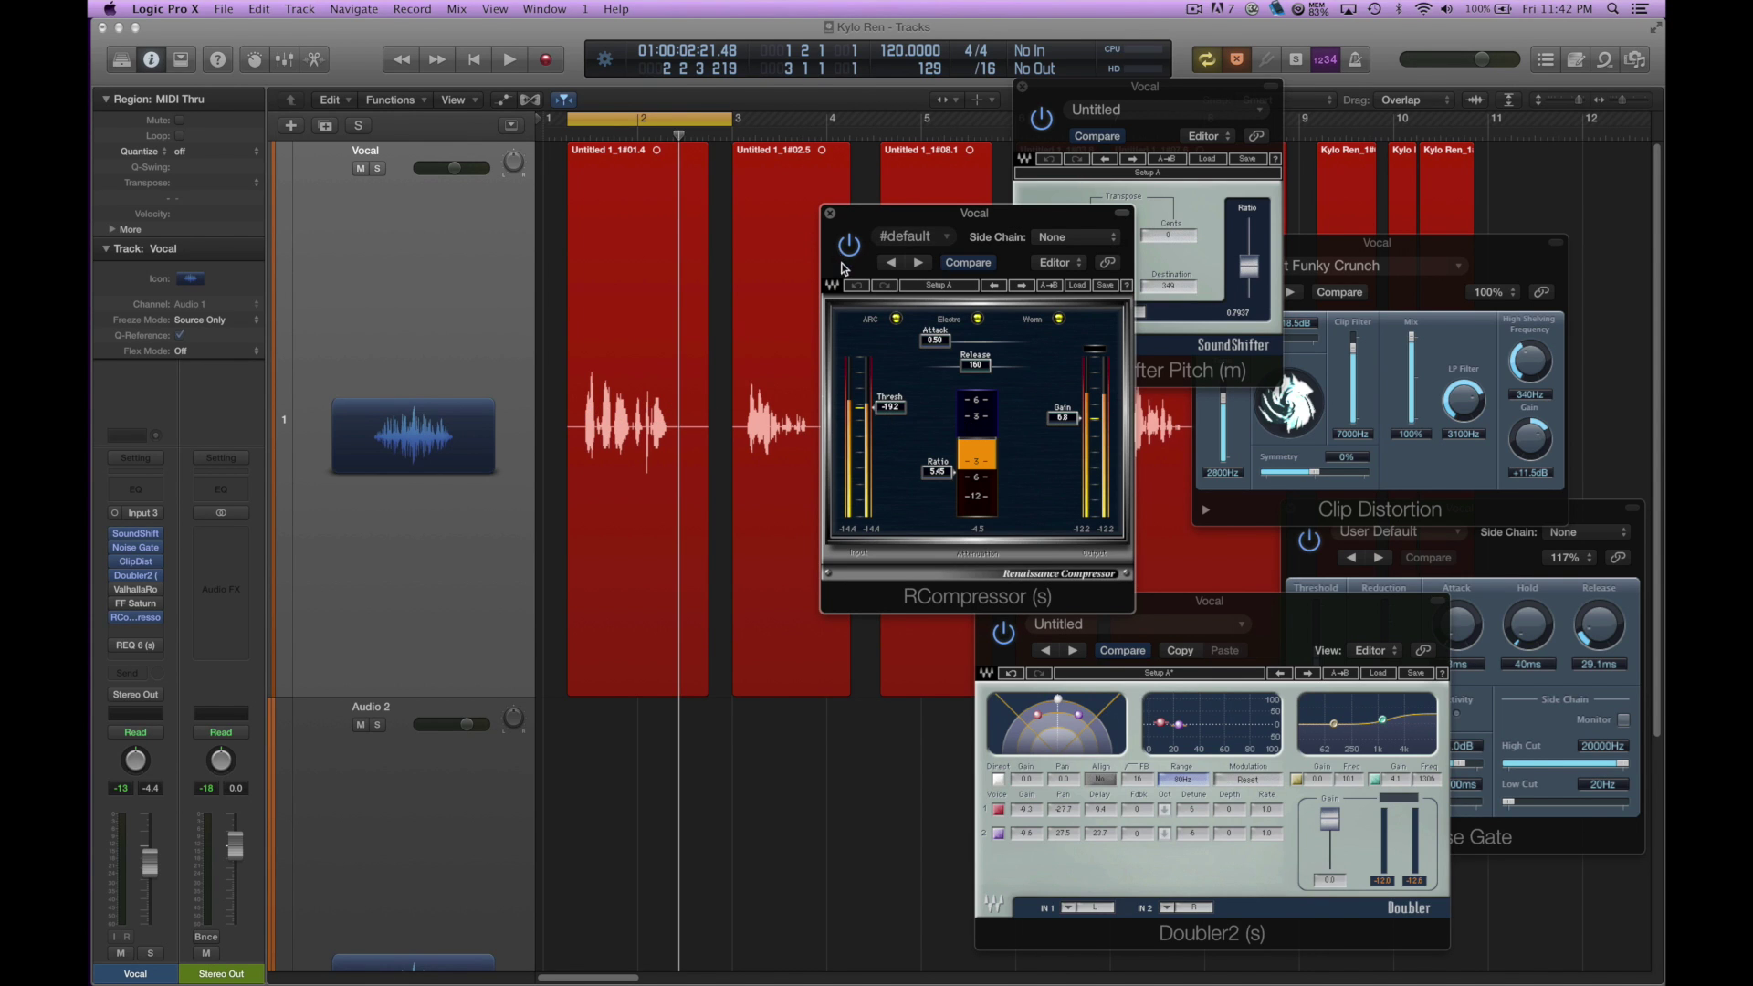
# Step: Loop the first region and switch RCompressor off and on to compare the vocal with and without compression
pyautogui.press('space')
pyautogui.press('space')
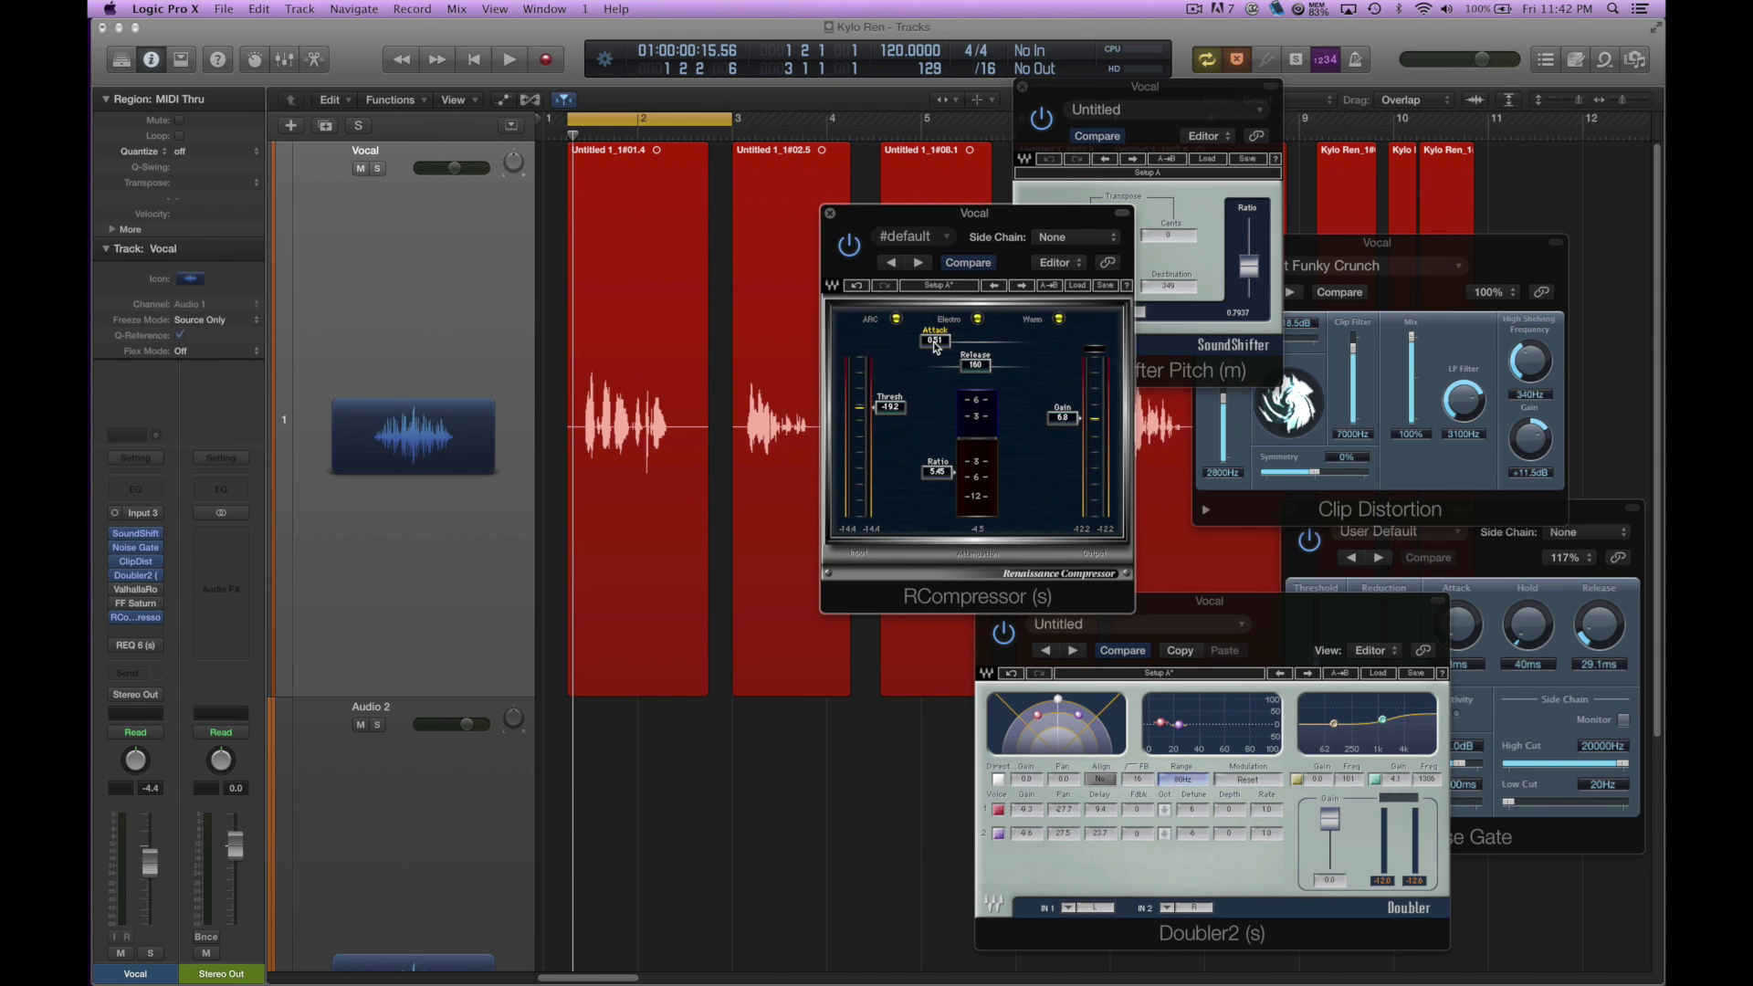
pyautogui.press('space')
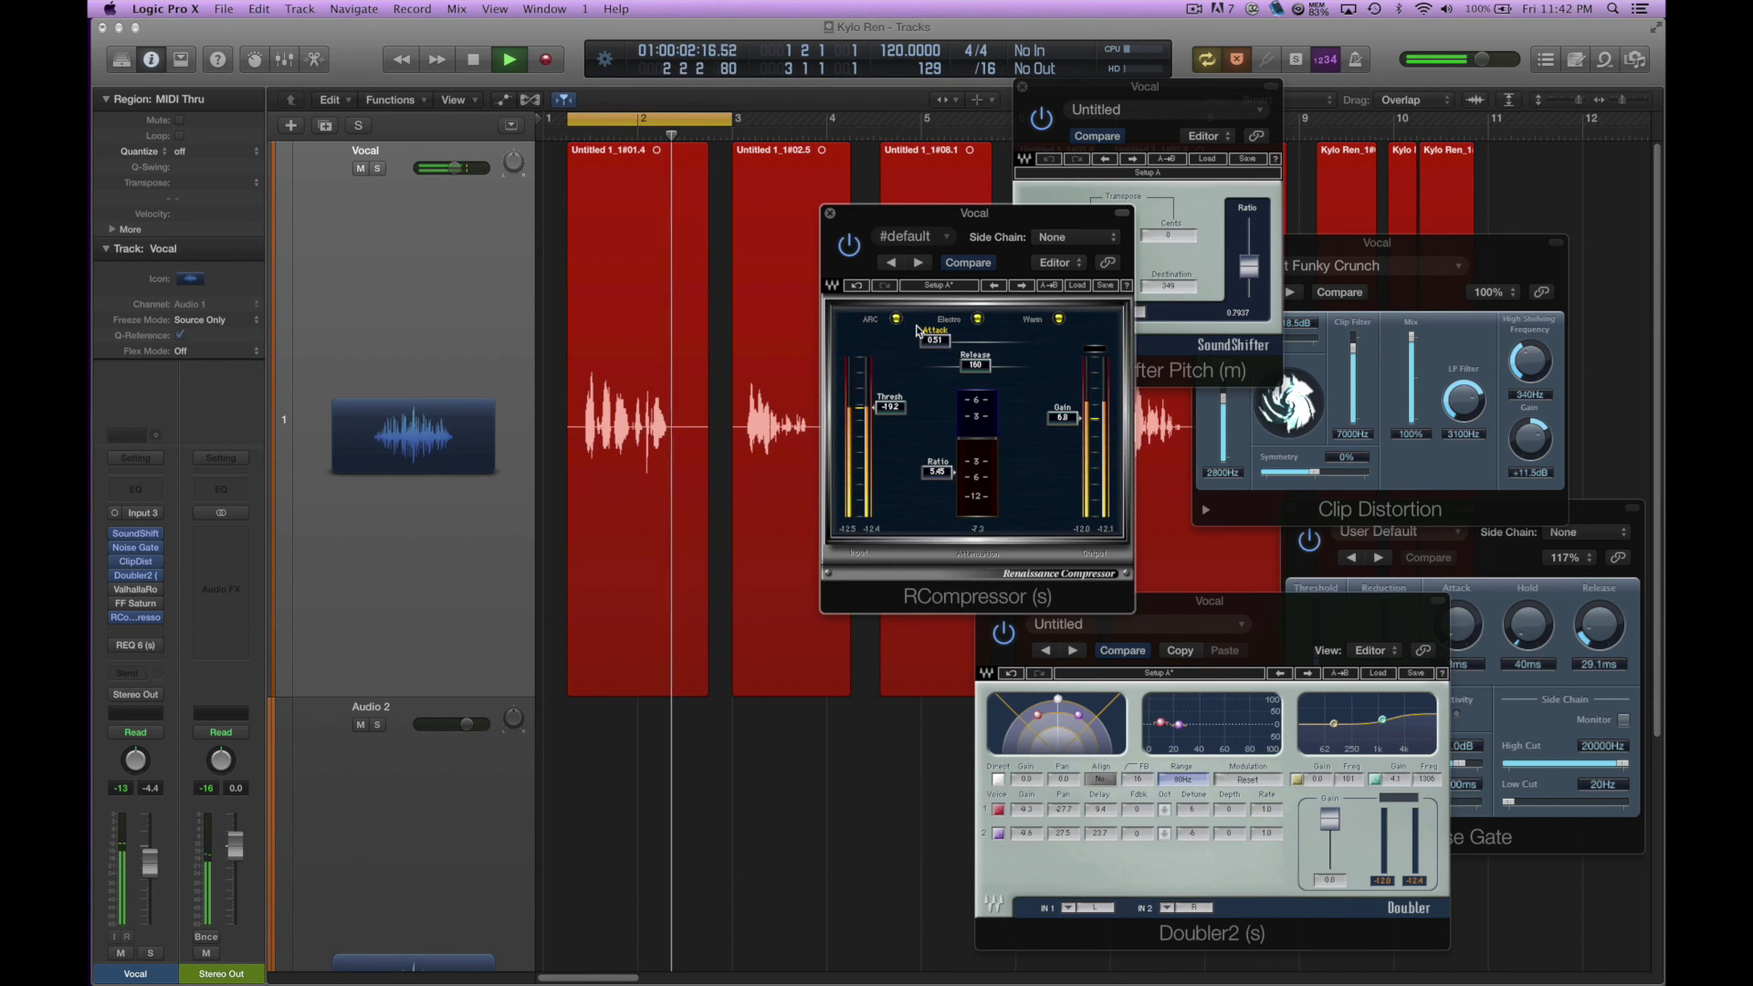
pyautogui.click(851, 245)
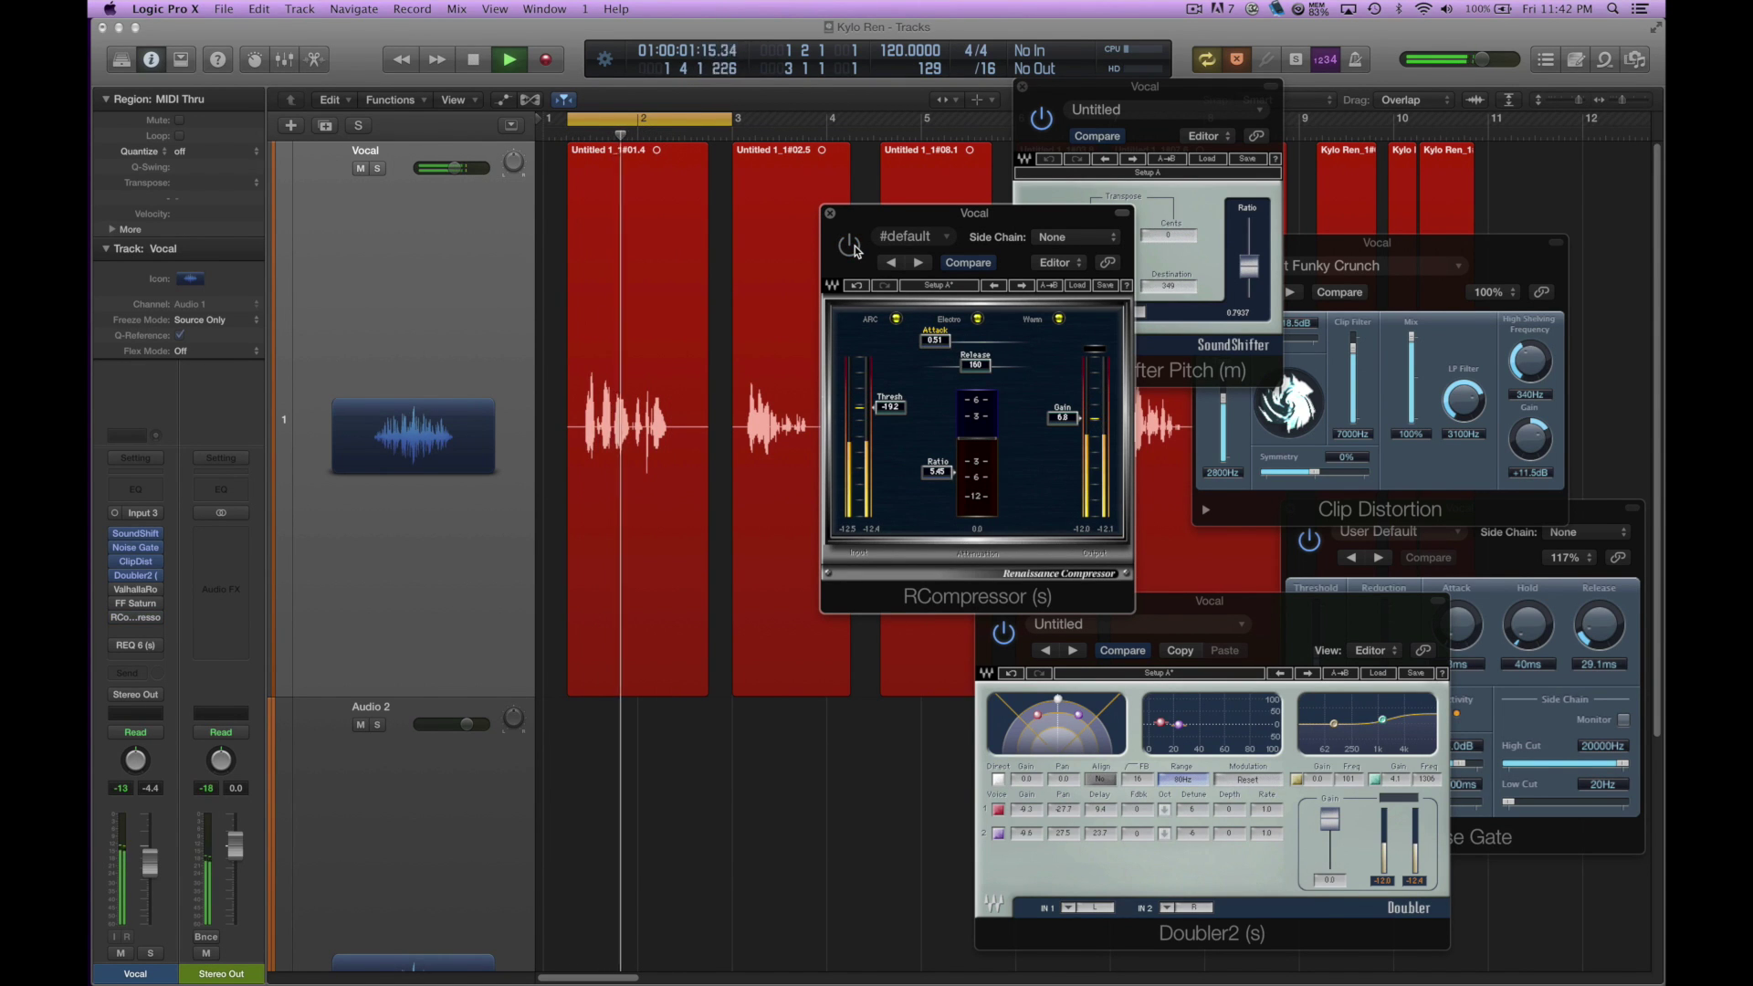
pyautogui.click(851, 246)
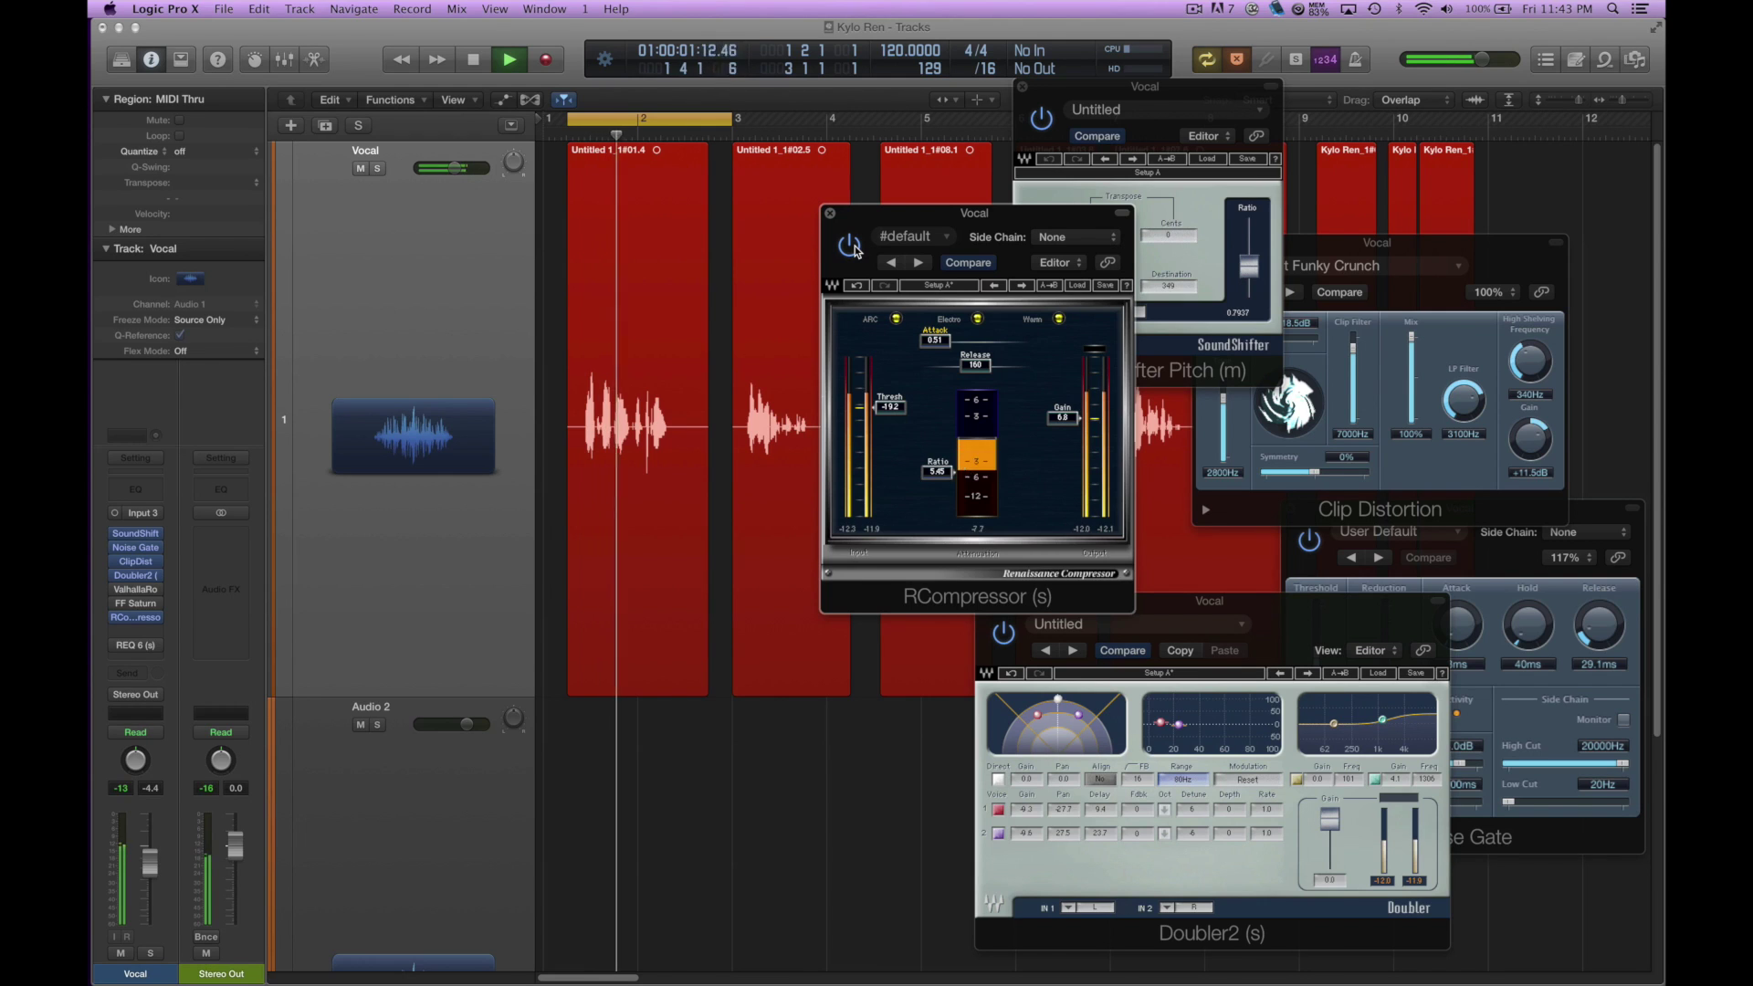
pyautogui.press('space')
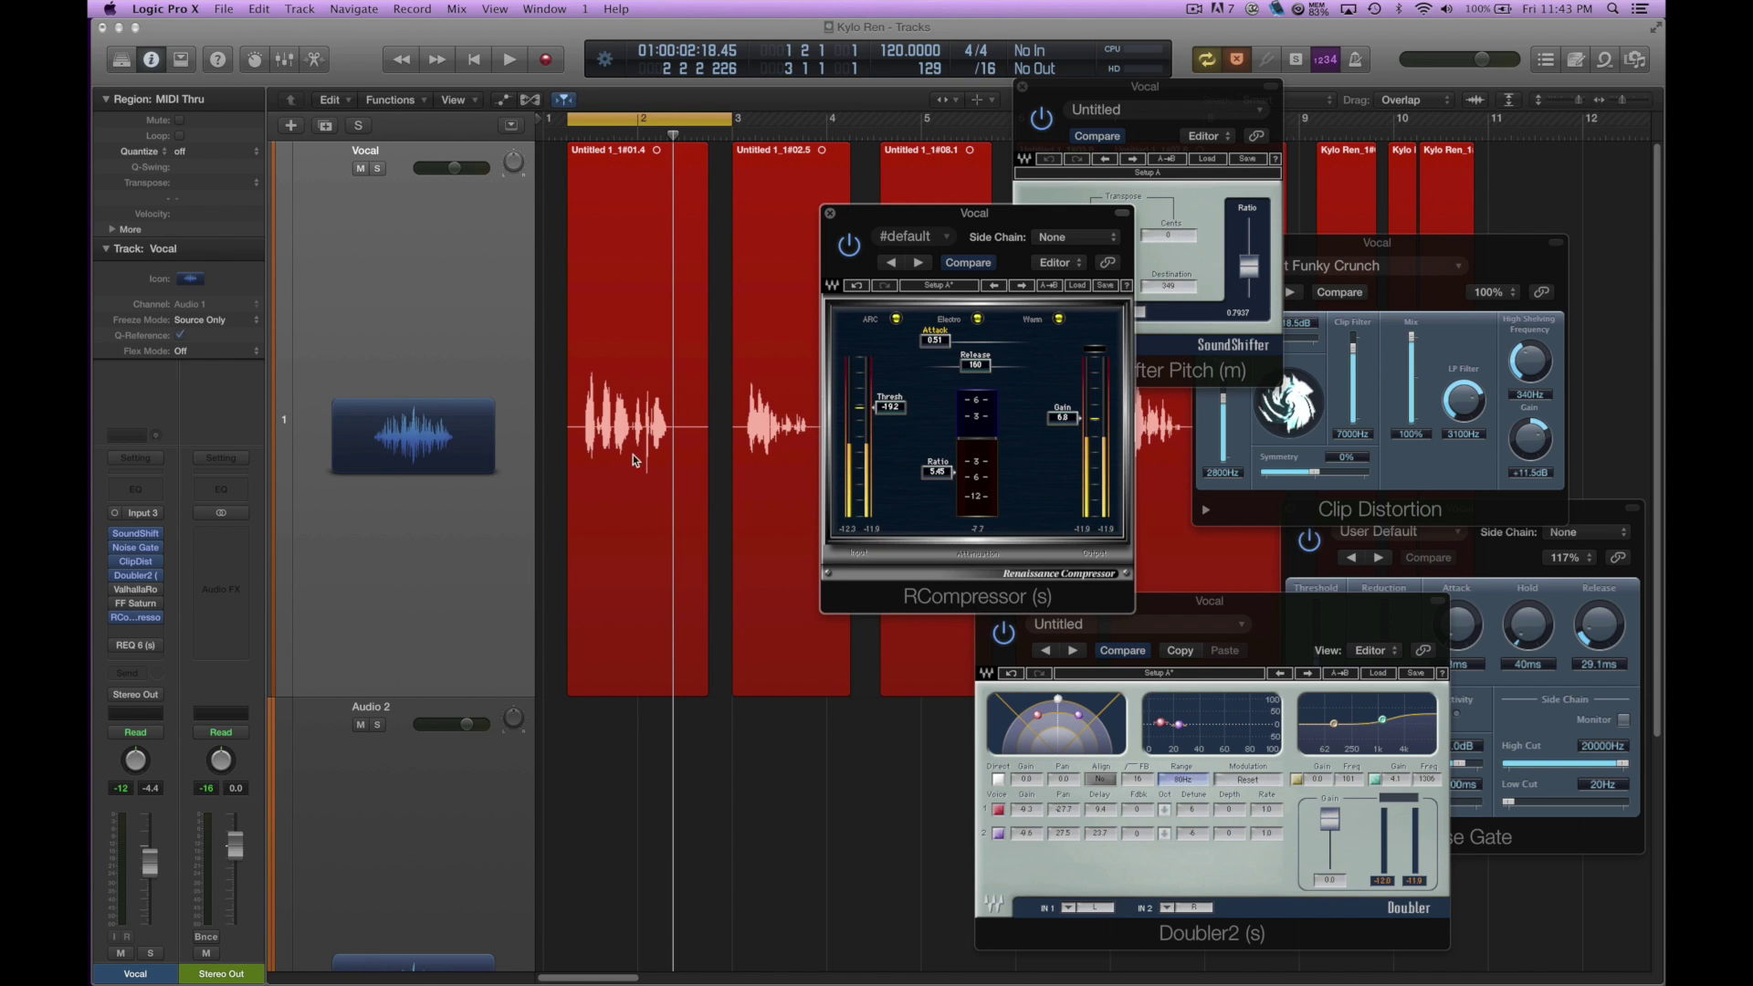
# Step: Open and enable REQ 6 on the Vocal track, audition the looped first region, and turn cycle playback off
pyautogui.click(133, 647)
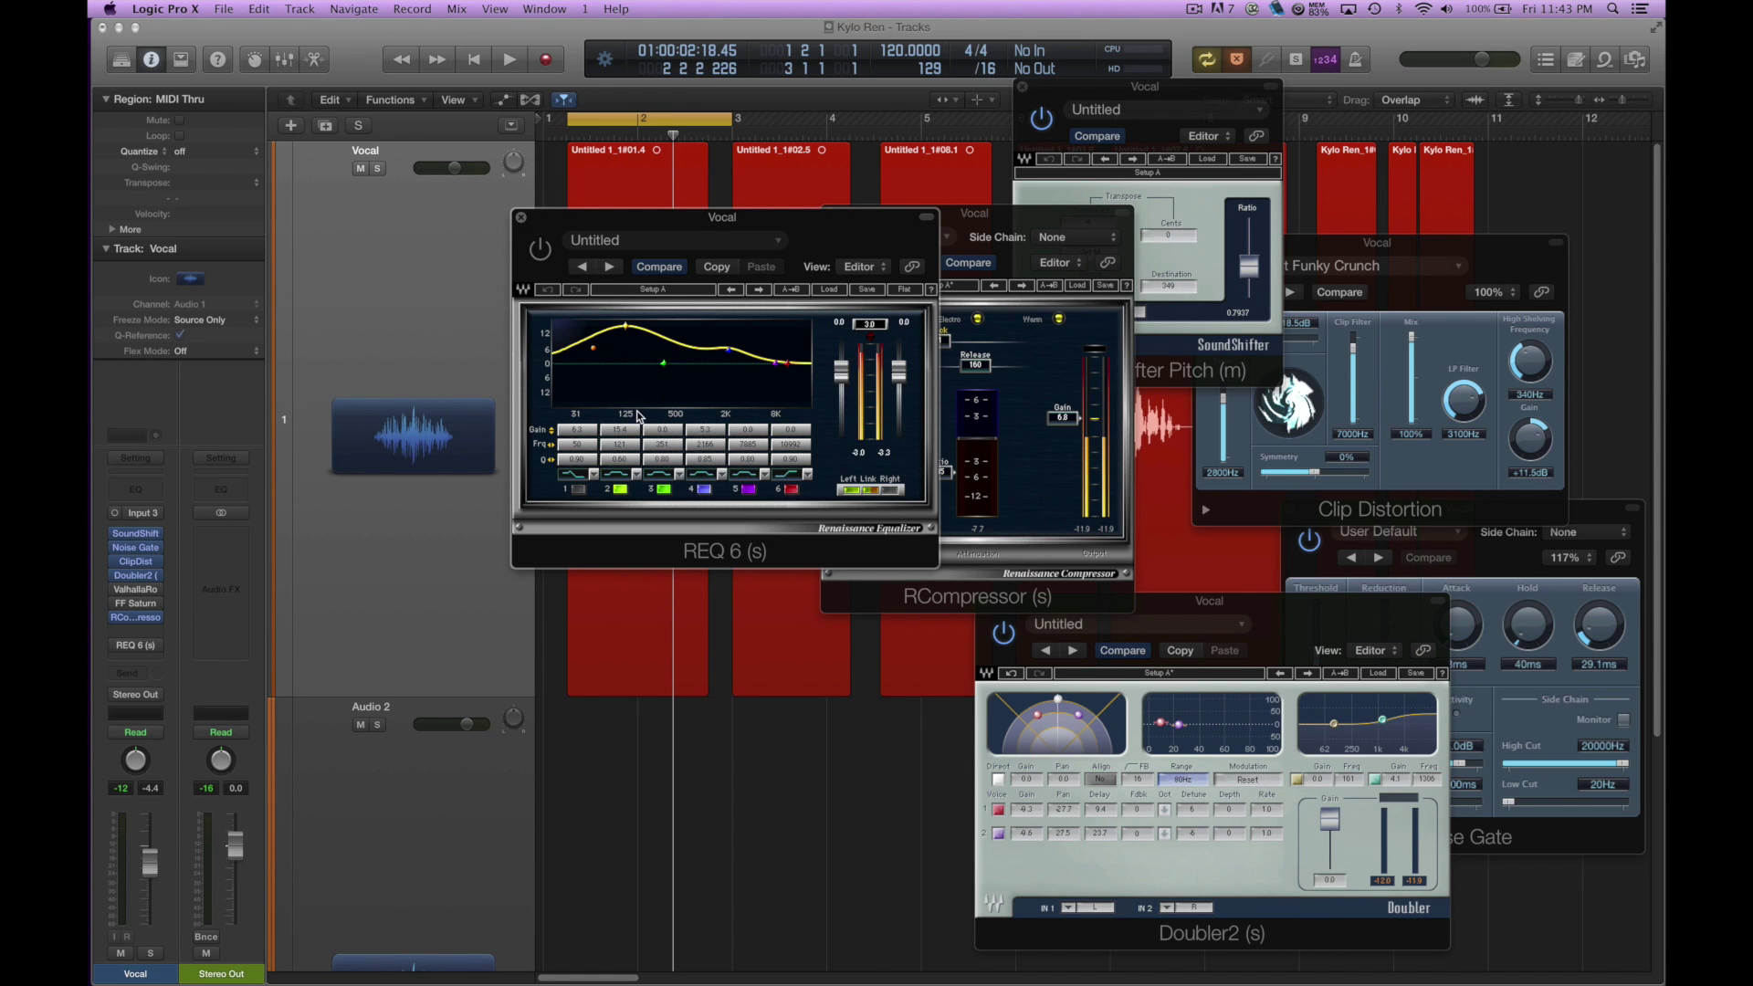
pyautogui.click(540, 248)
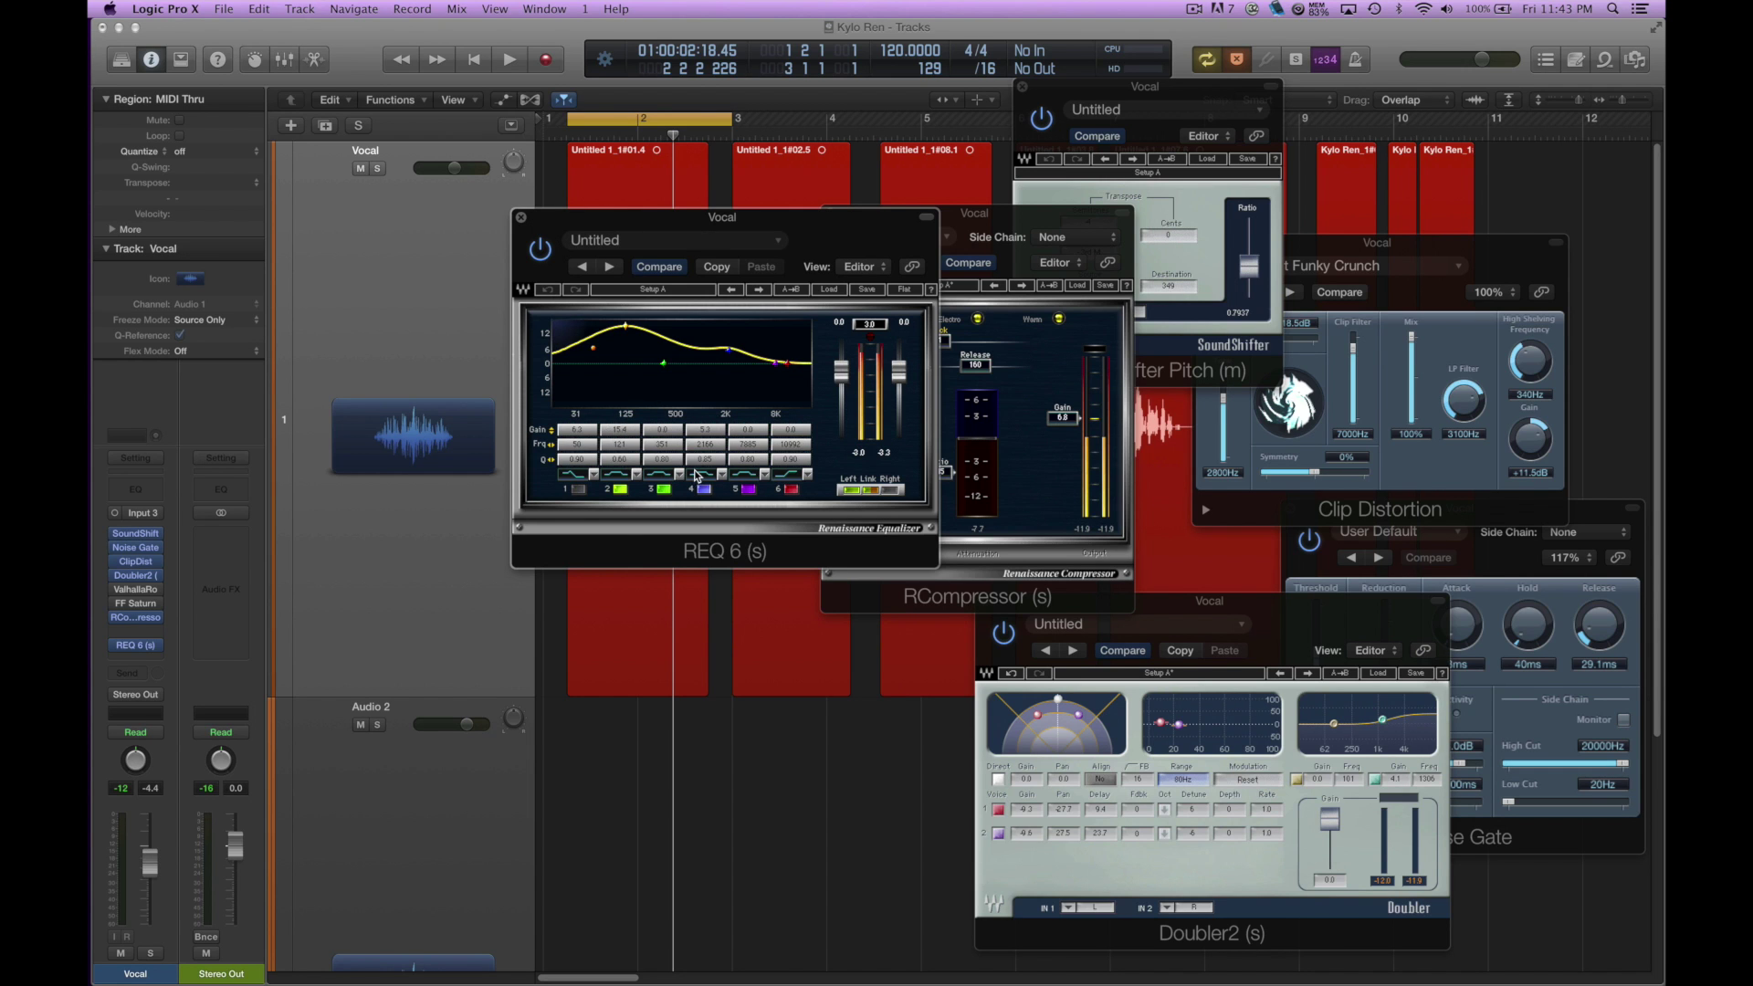
pyautogui.press('space')
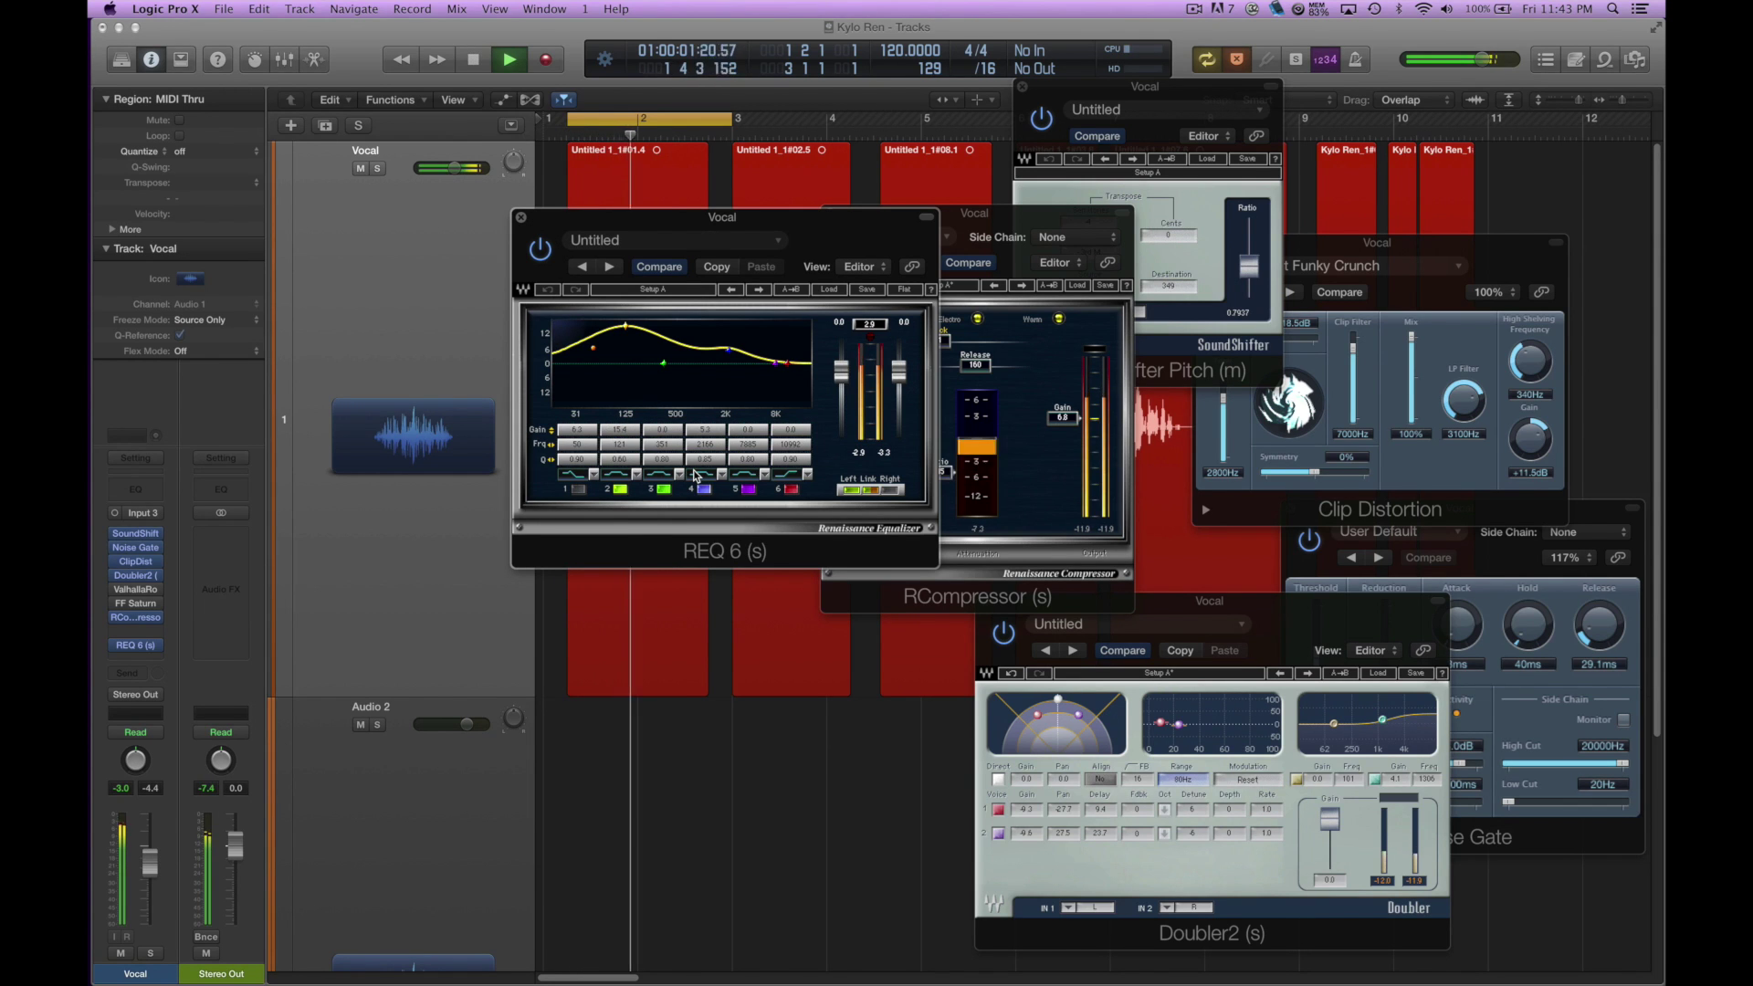
pyautogui.press('space')
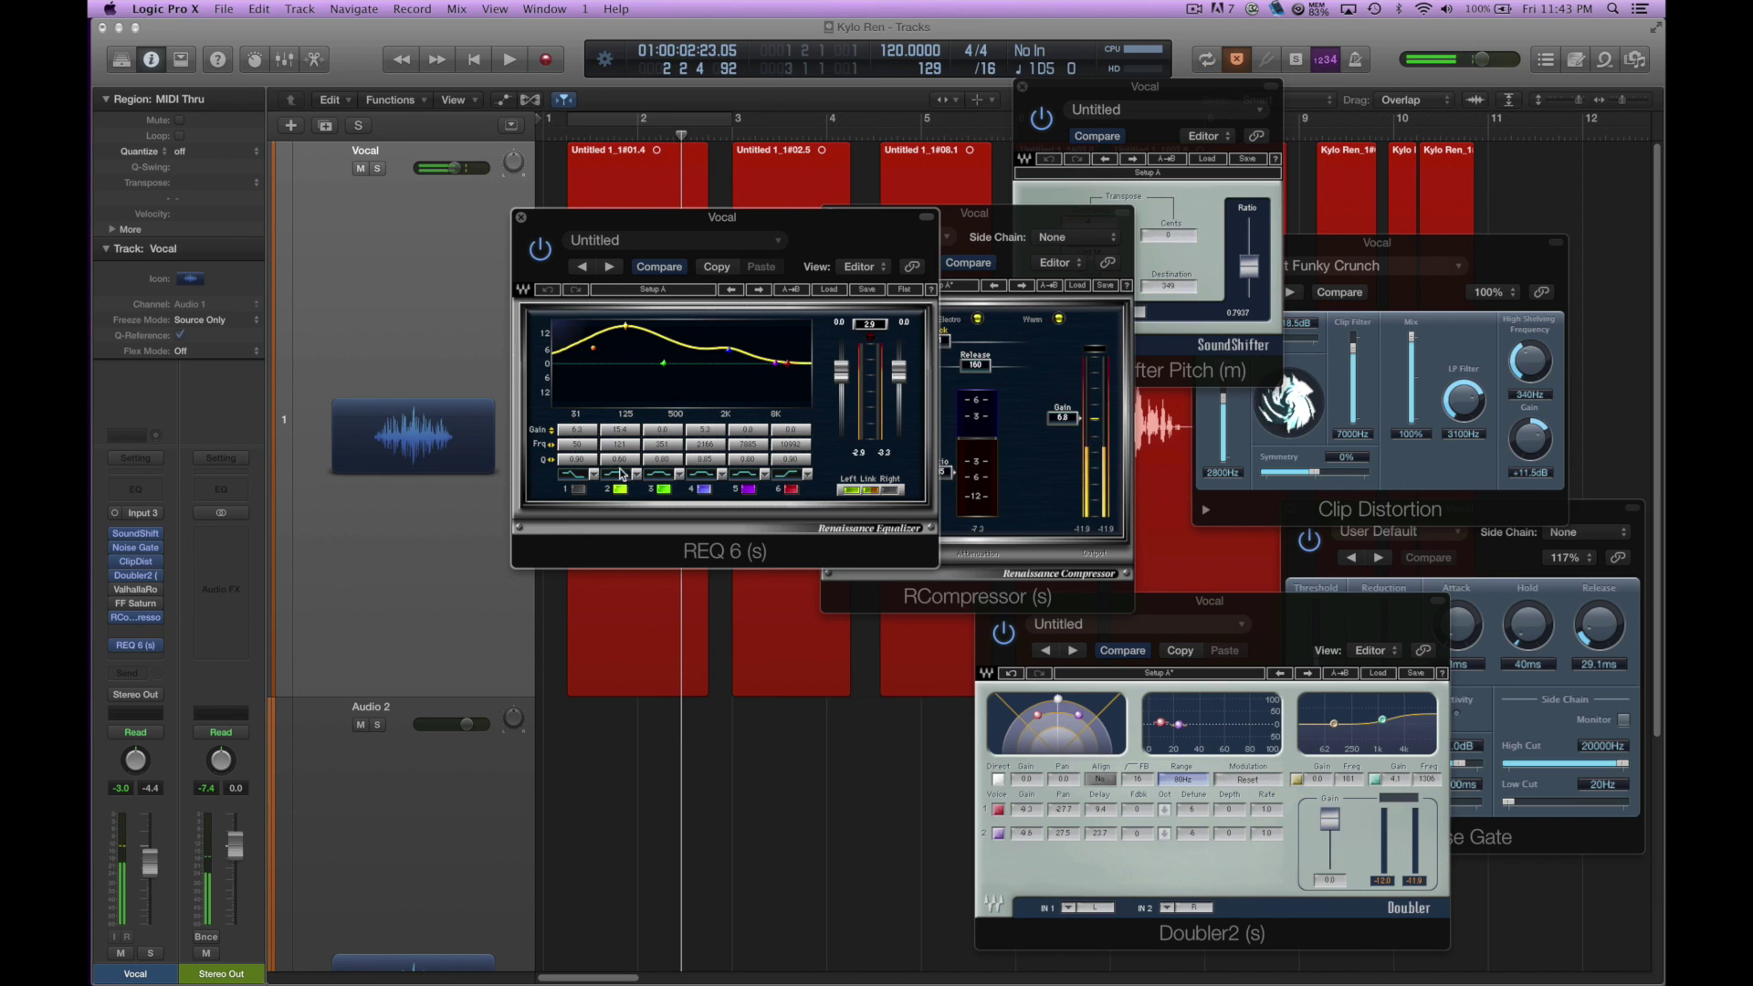
pyautogui.press('c')
pyautogui.click(559, 135)
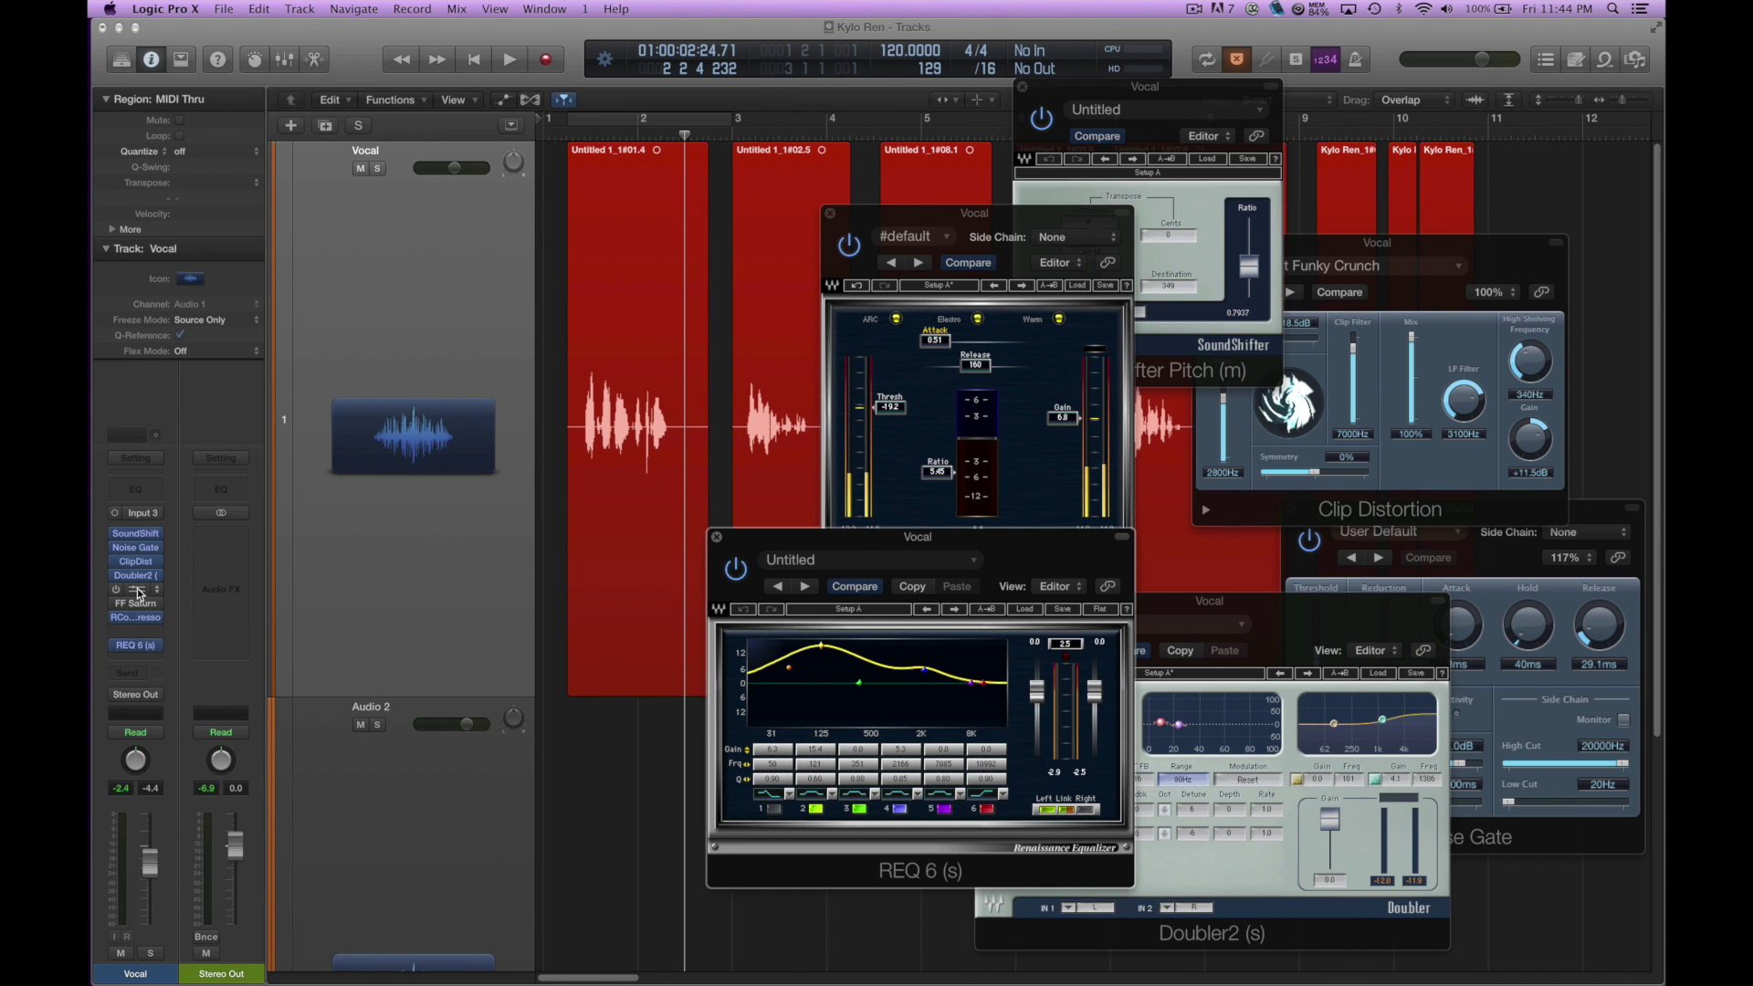
# Step: Open and enable ValhallaRoom on the Vocal track, move its window clear of the channel strips, and audition it with cycle playback on
pyautogui.click(139, 593)
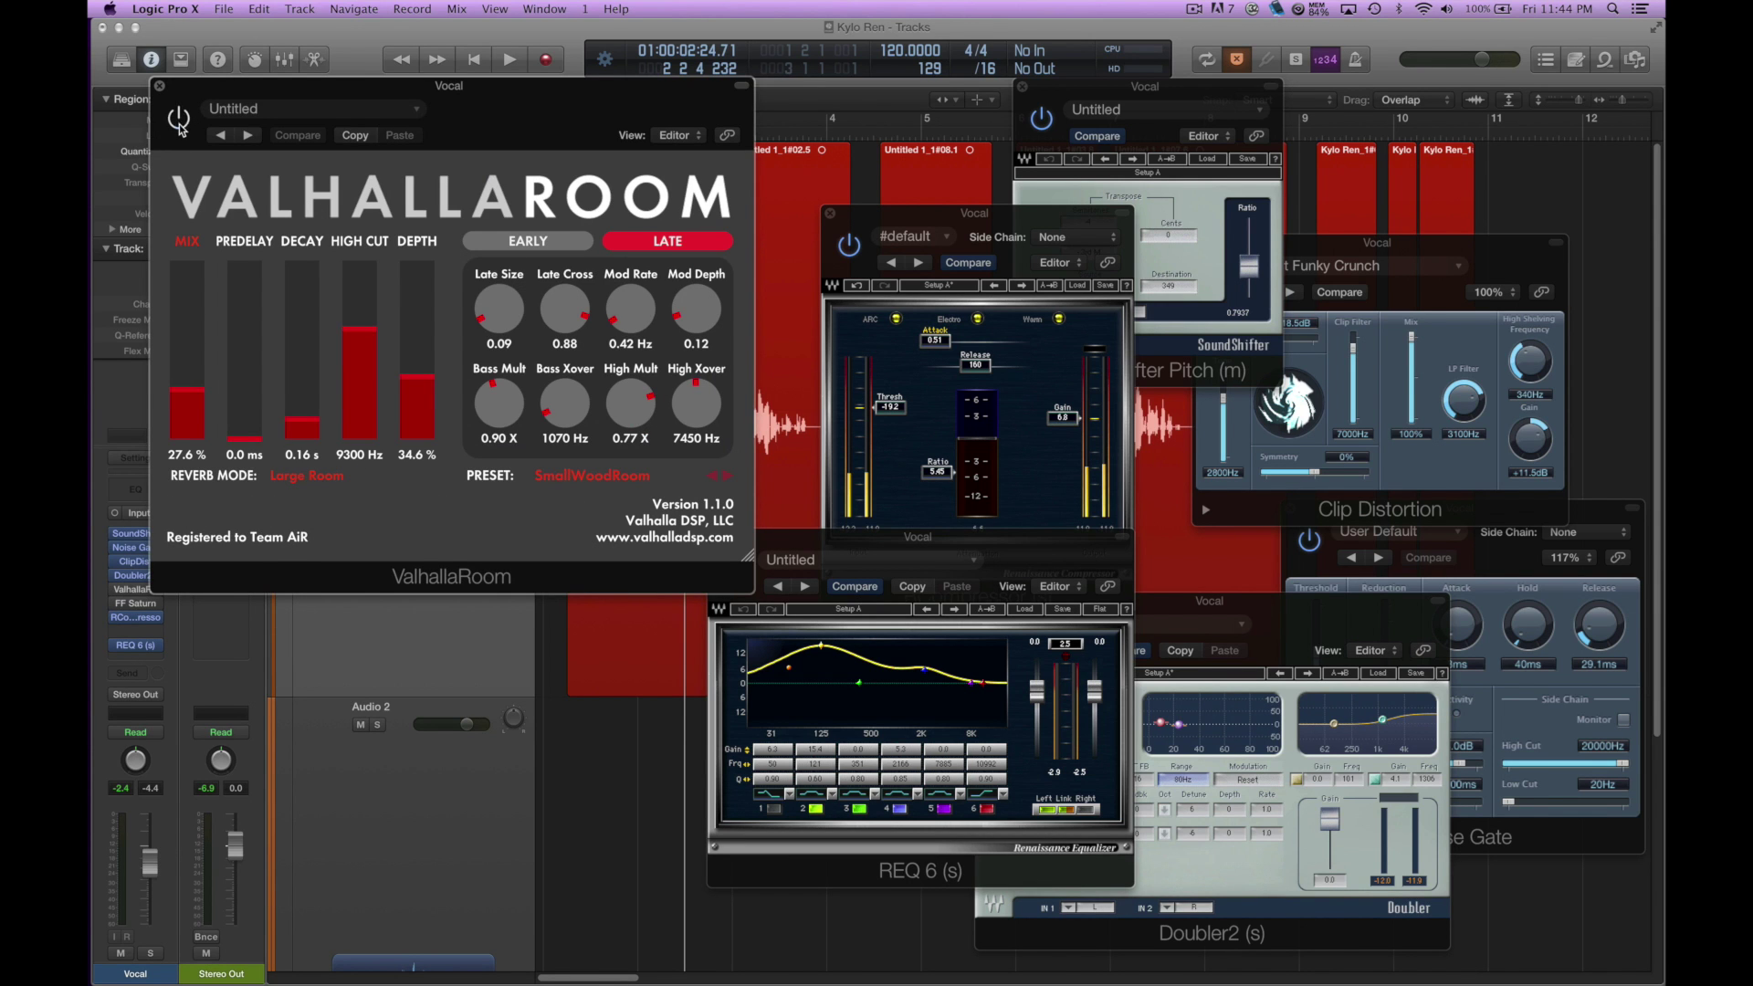
pyautogui.moveTo(360, 87); pyautogui.dragTo(795, 120)
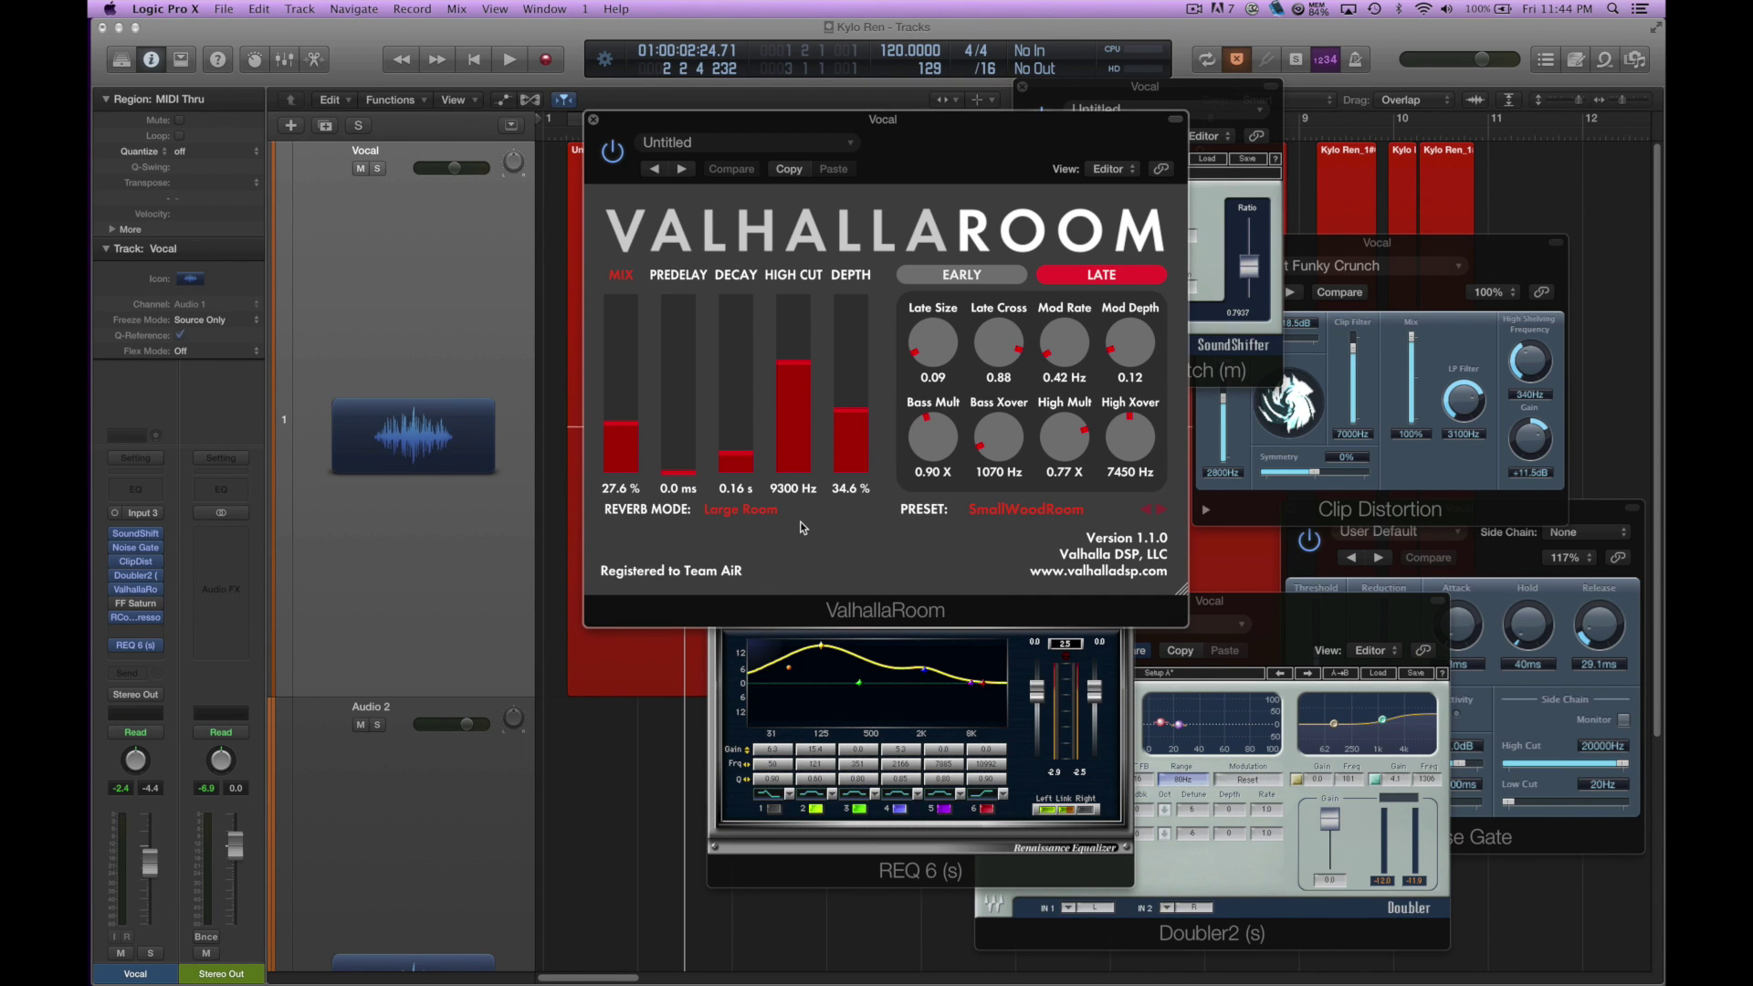
pyautogui.press('space')
pyautogui.press('c')
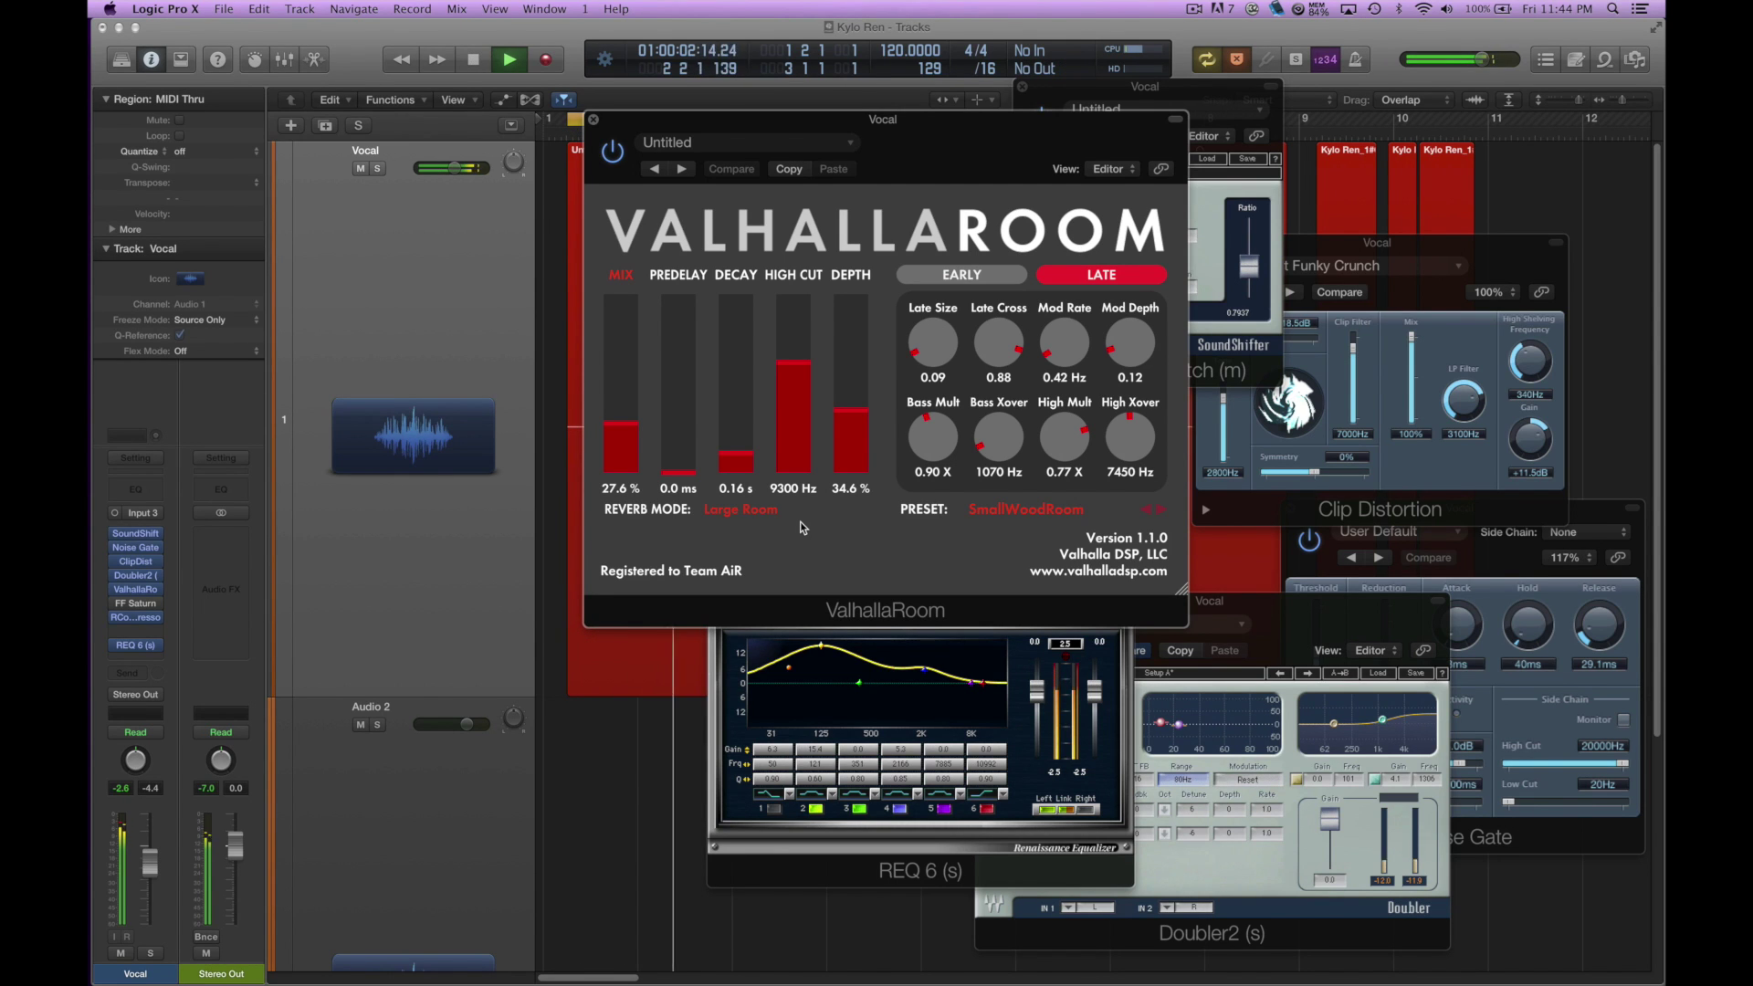
pyautogui.press('space')
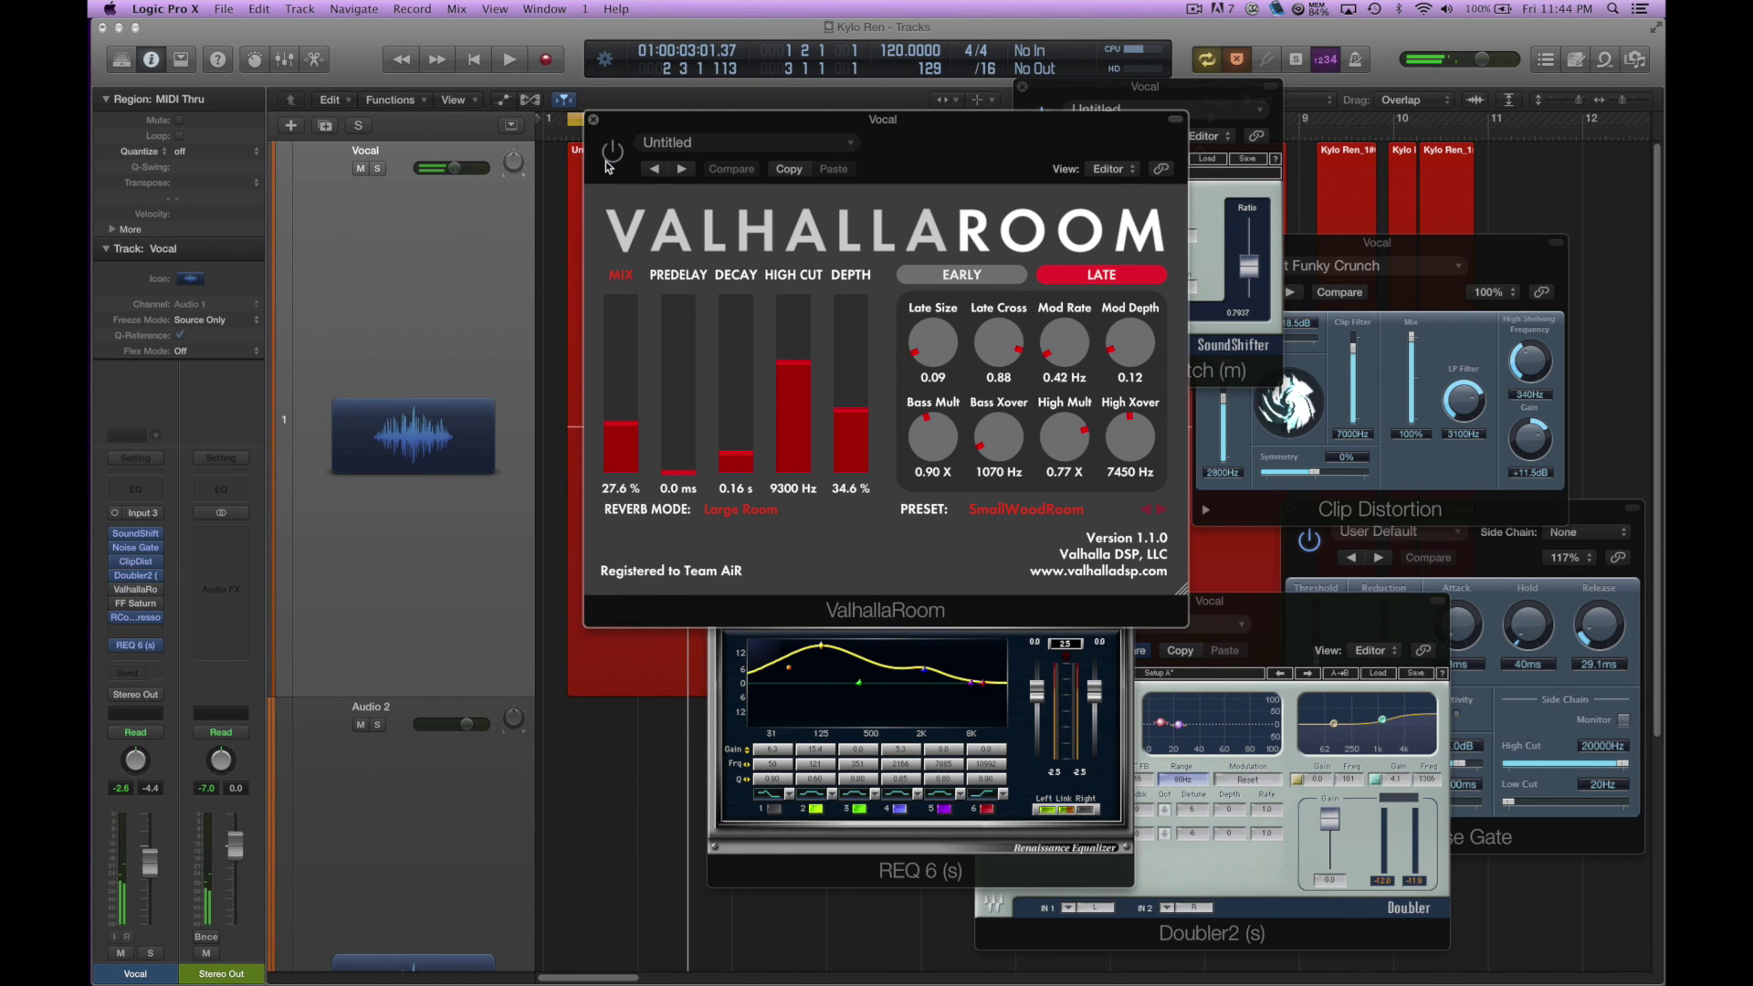
# Step: Replay the looped region with ValhallaRoom bypassed and re-enabled to compare the vocal with and without reverb
pyautogui.press('space')
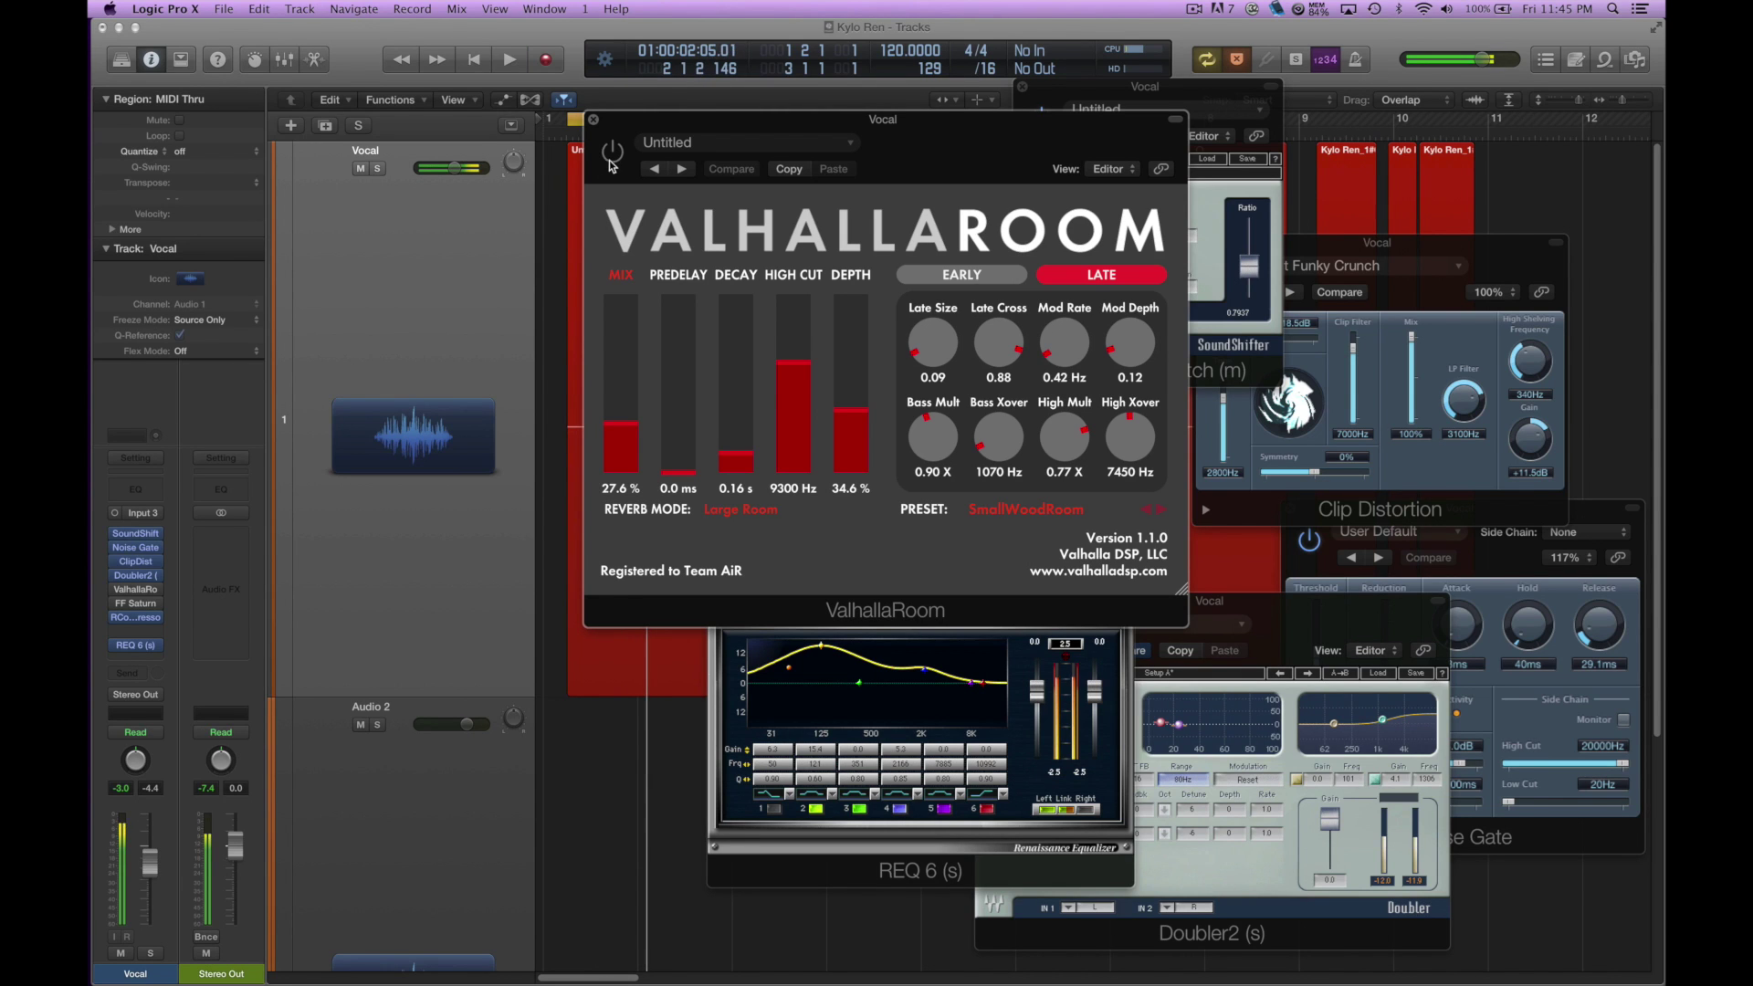
pyautogui.click(612, 152)
pyautogui.press('space')
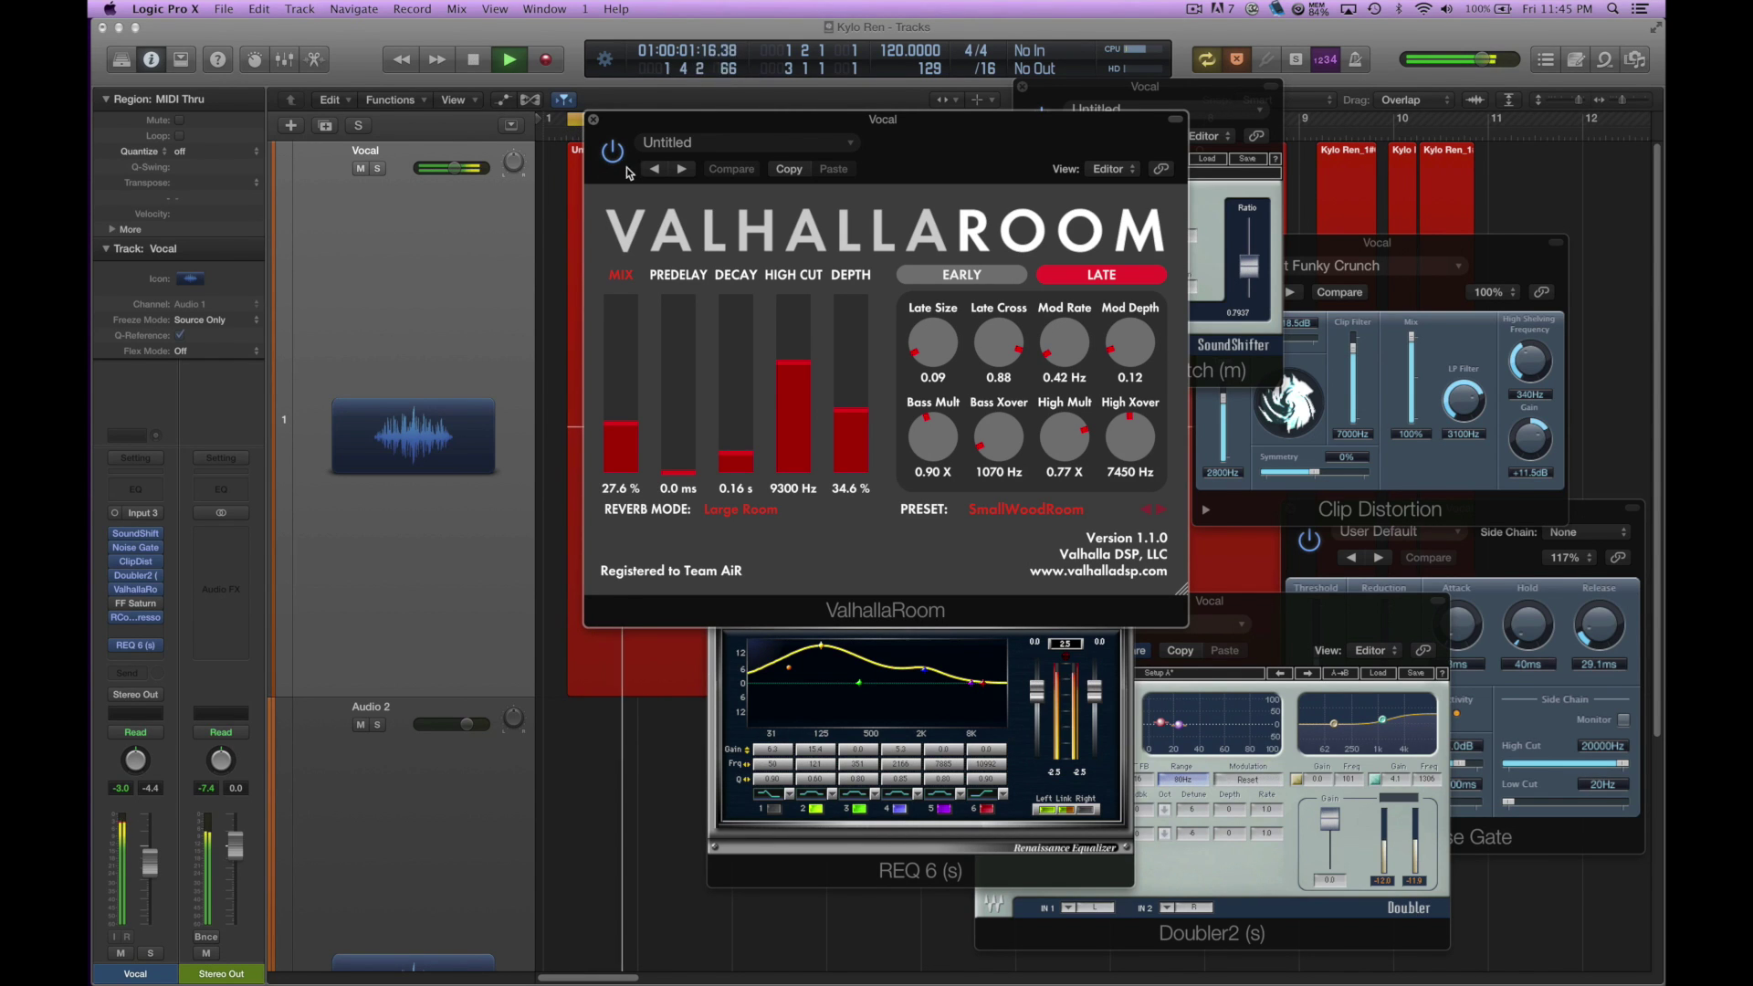
pyautogui.press('space')
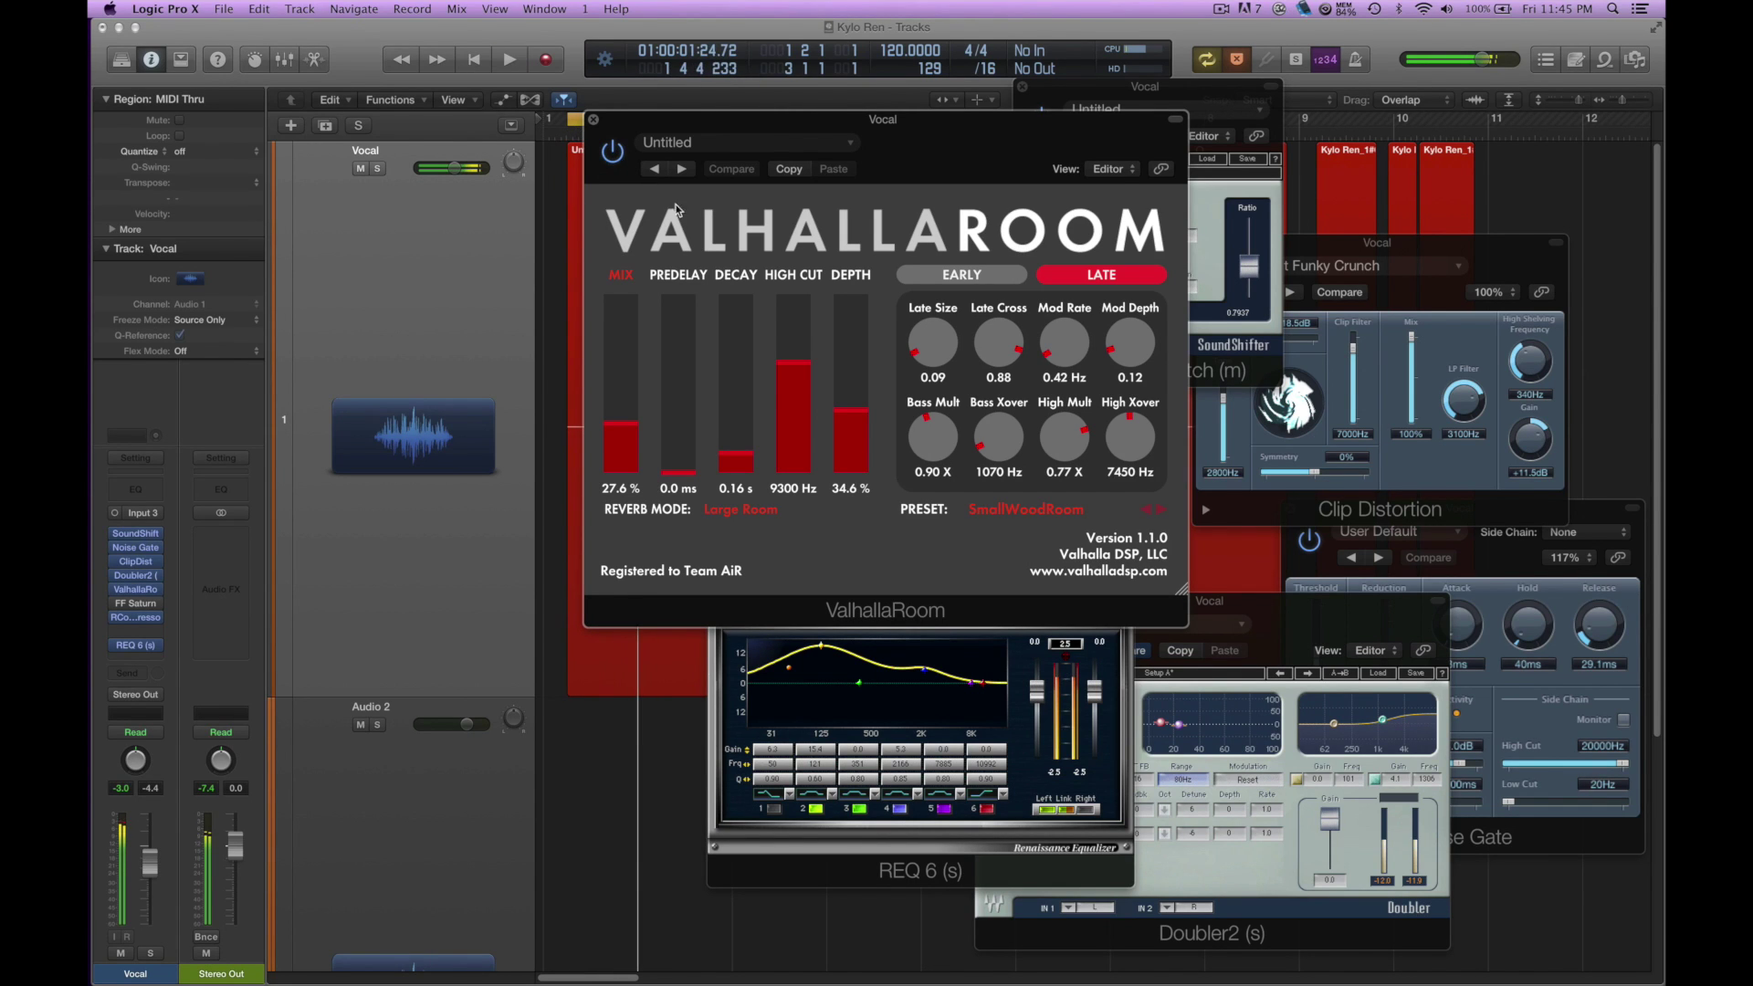
# Step: Open and enable FF Saturn on the Vocal track, looping the first region to compare the vocal with and without it
pyautogui.click(135, 604)
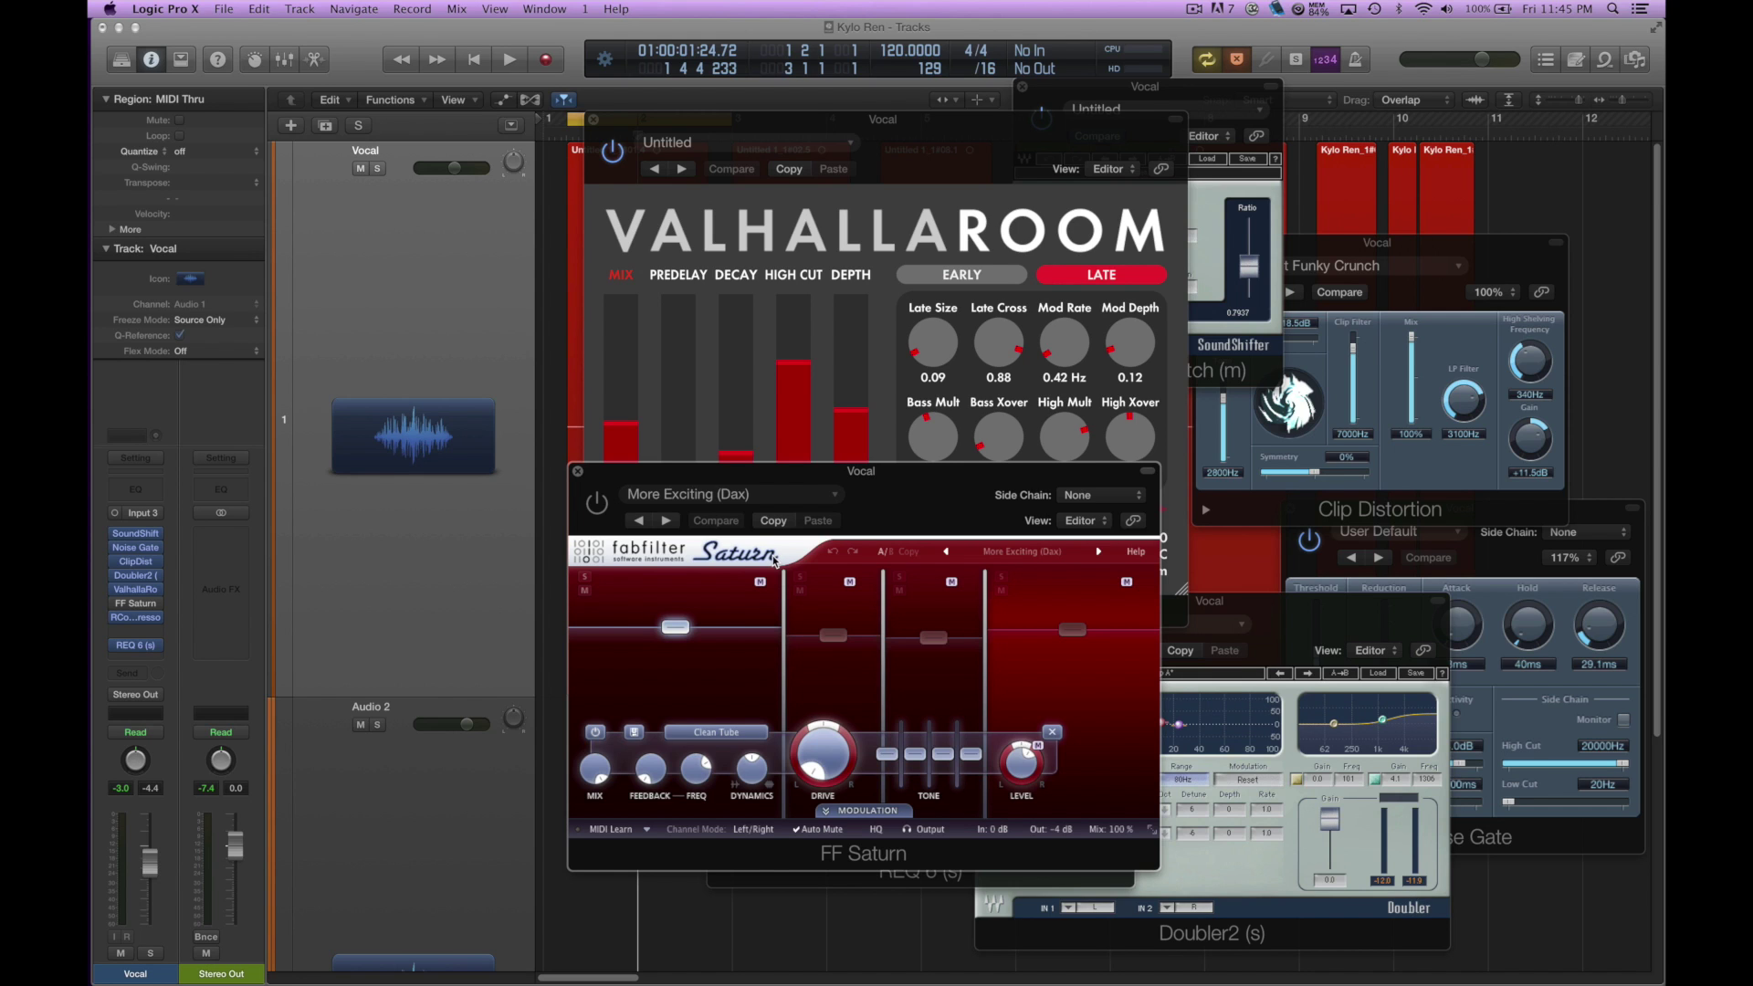
pyautogui.click(598, 505)
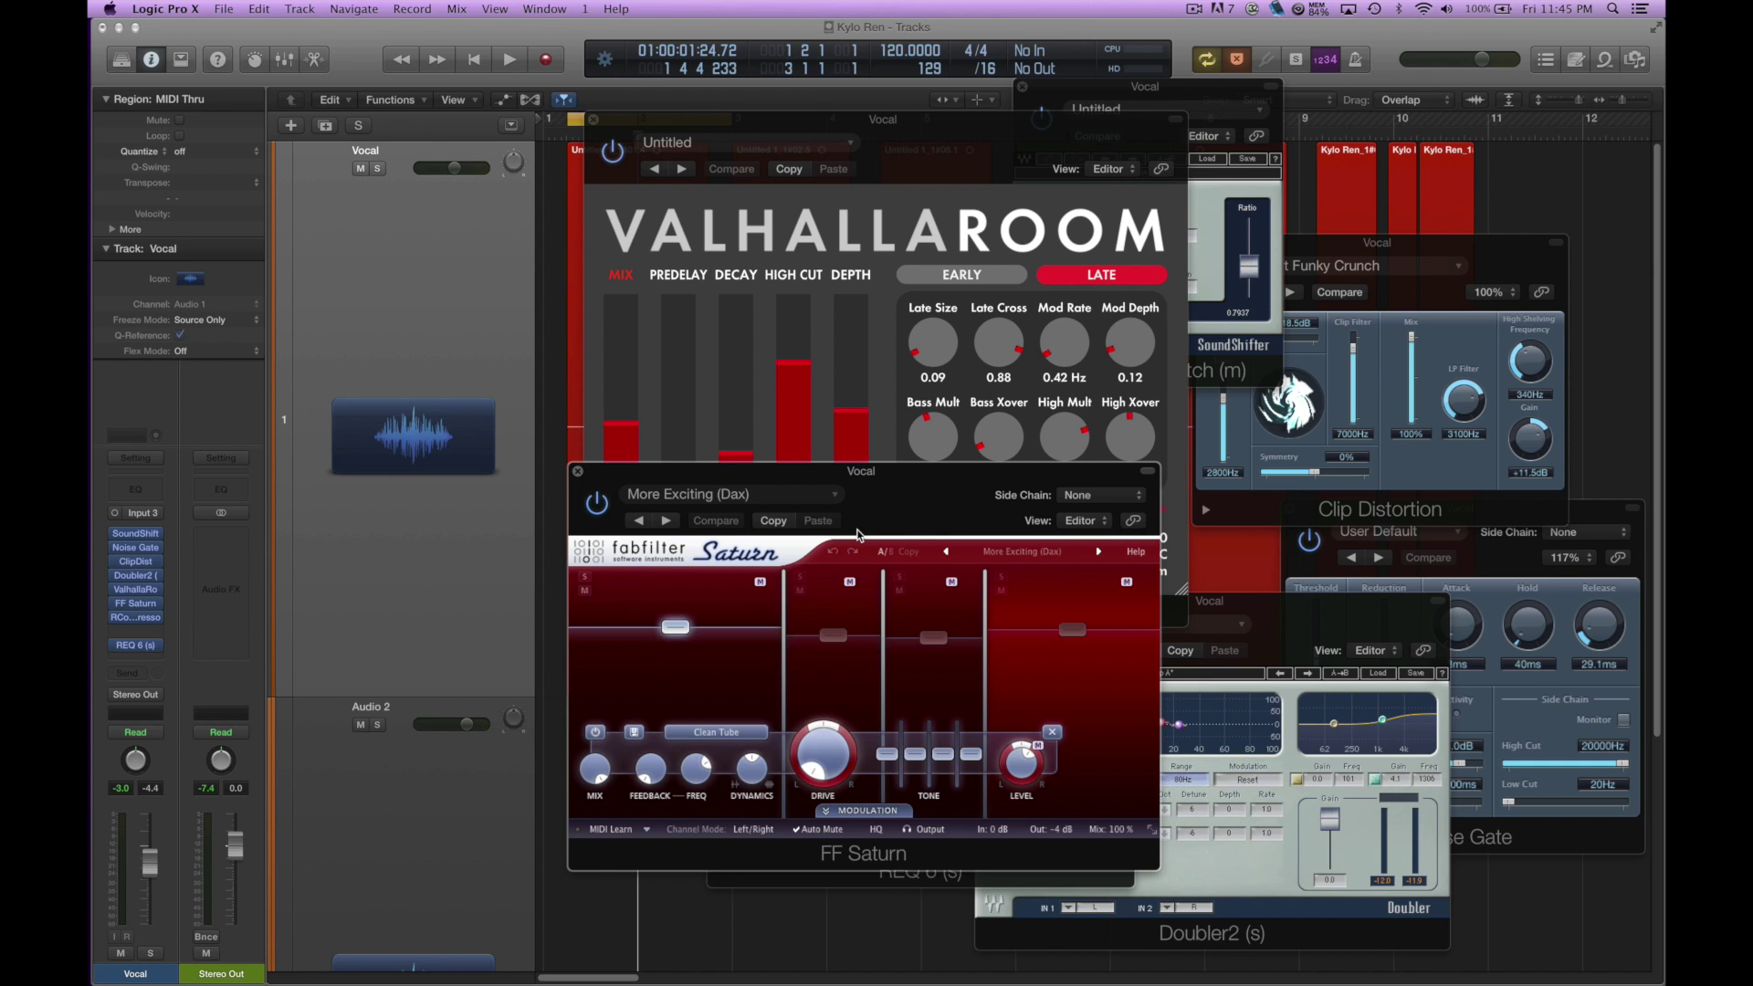
pyautogui.click(598, 505)
pyautogui.press('space')
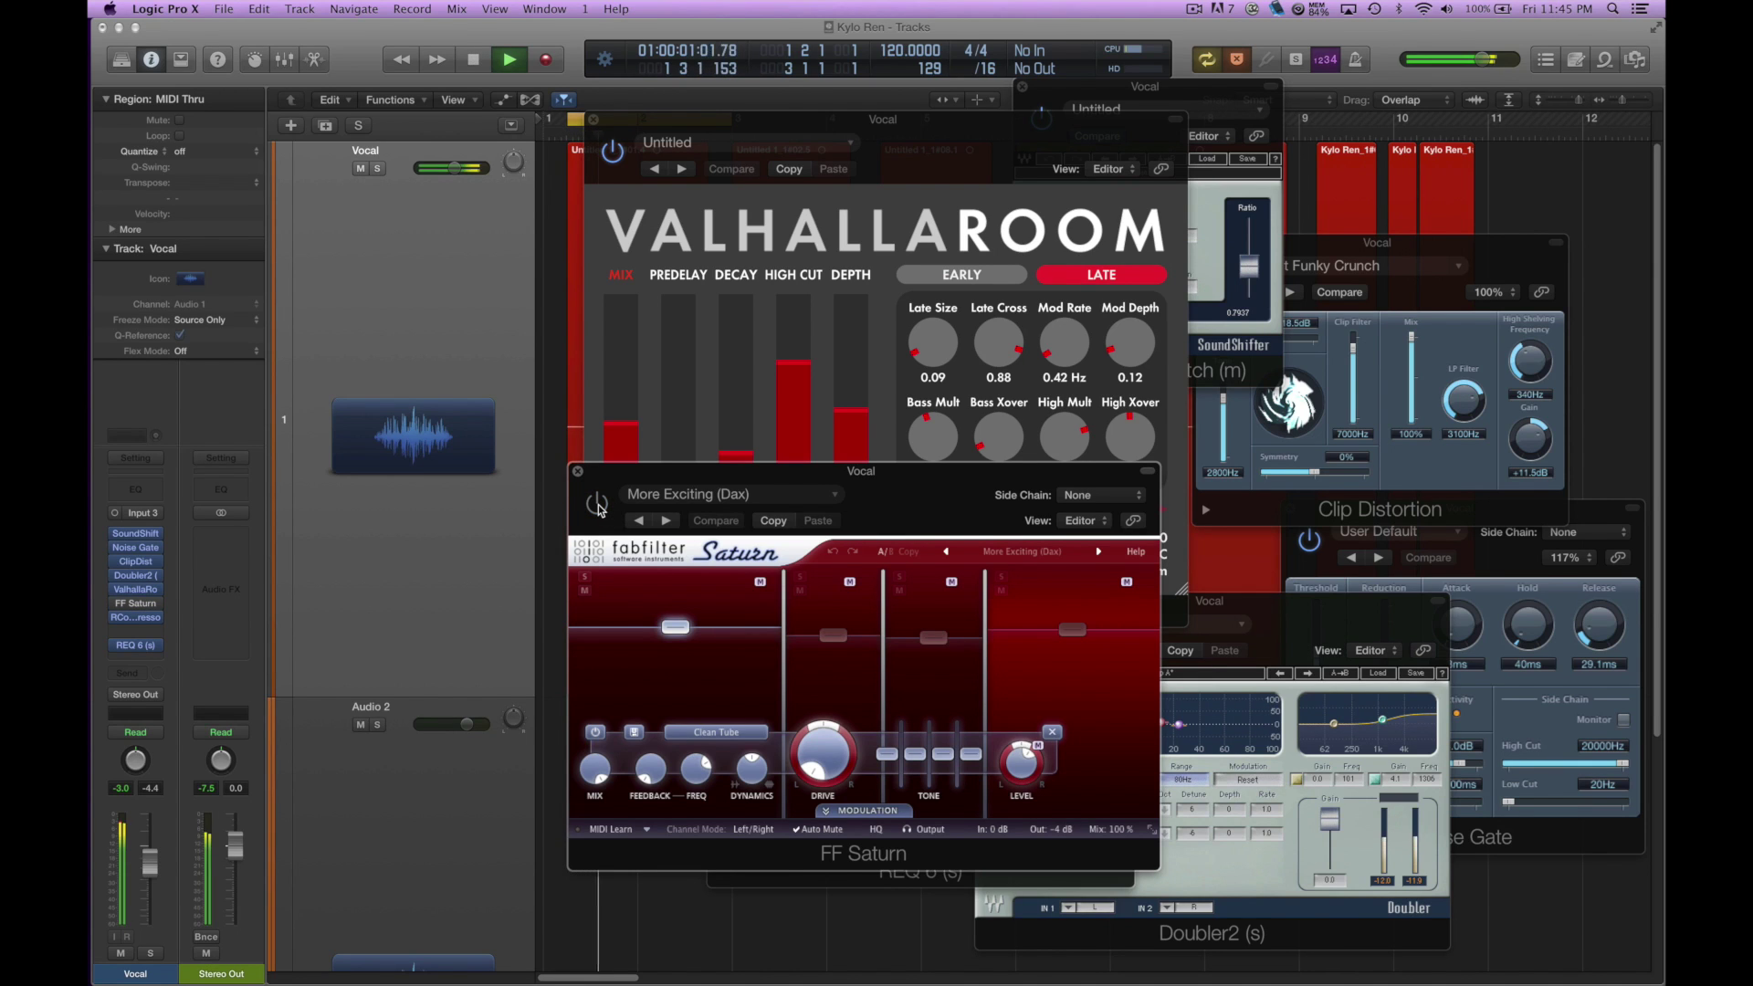
pyautogui.press('space')
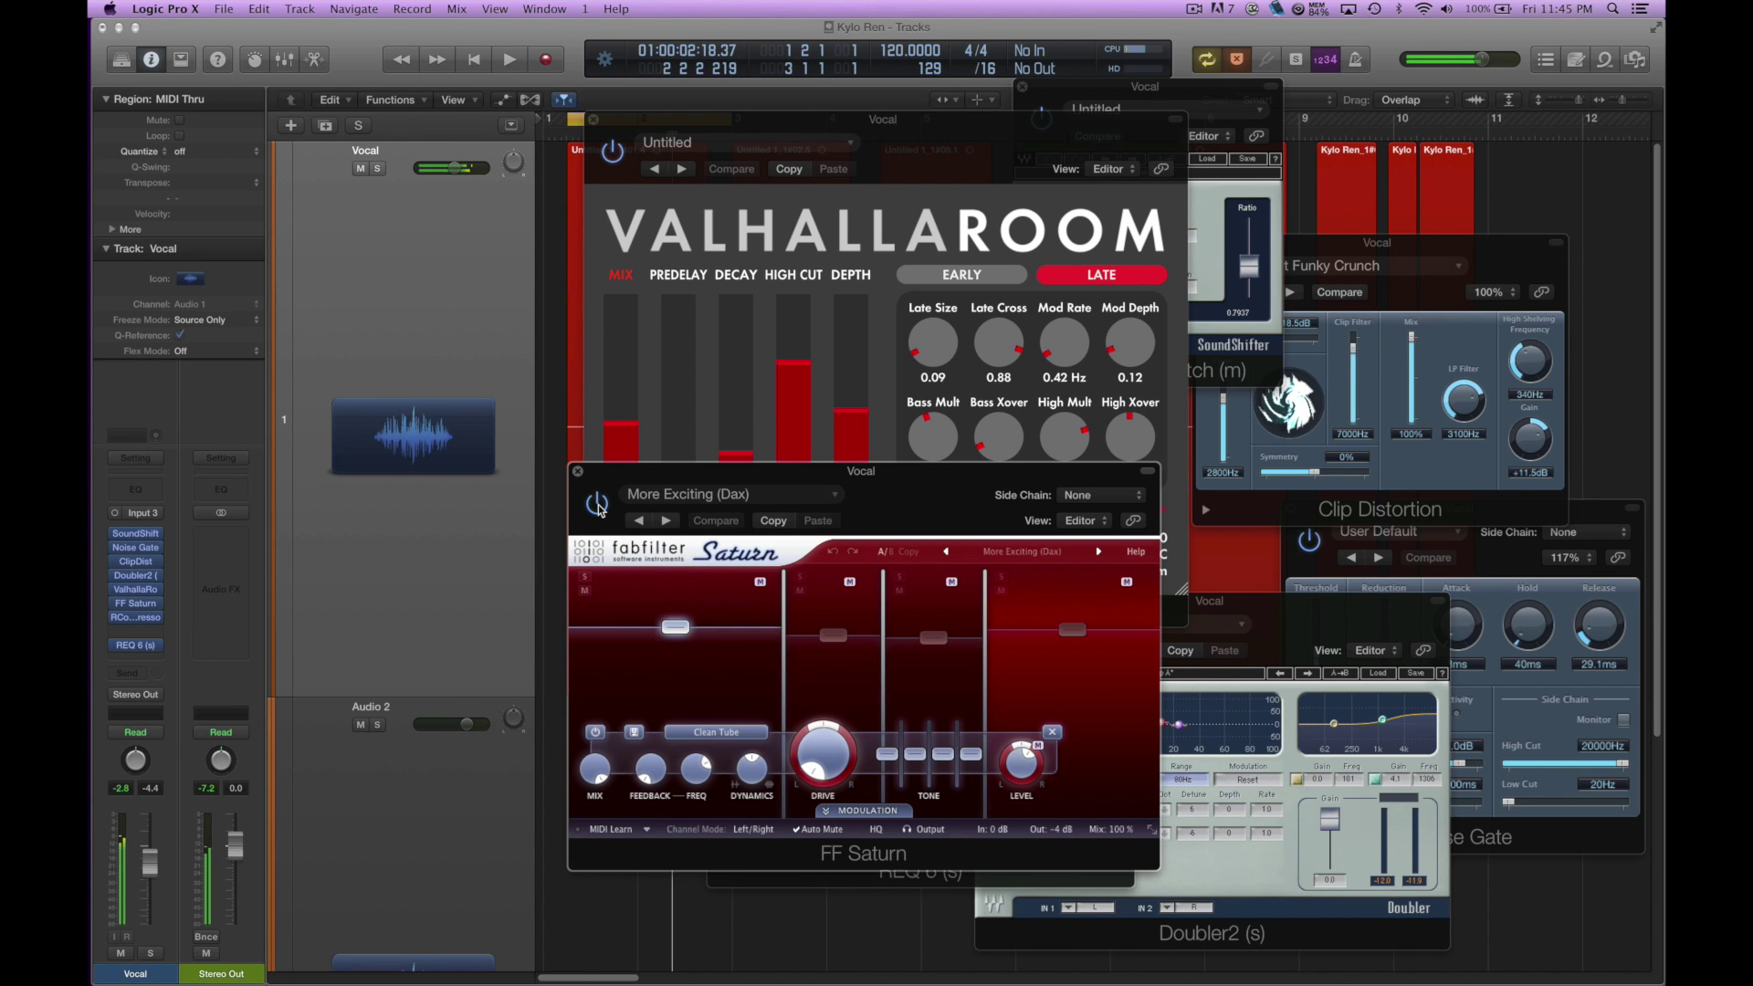
pyautogui.press('space')
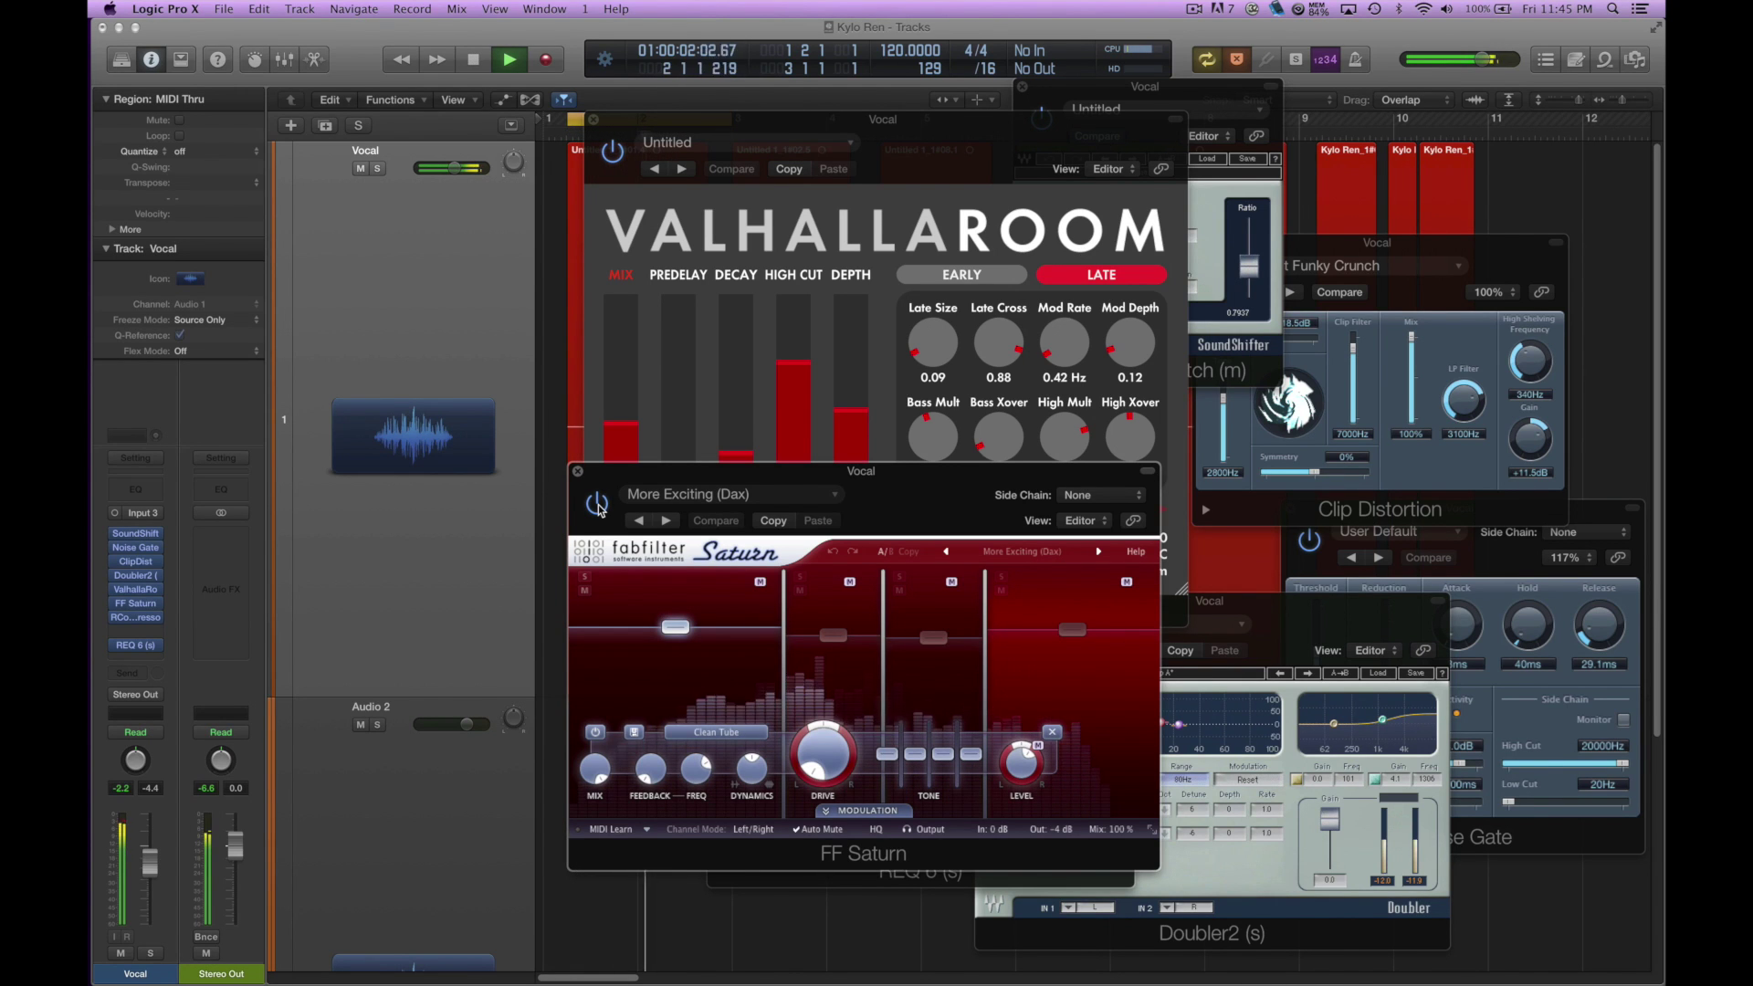
# Step: Keep FF Saturn enabled, turn cycle playback off, and play through the remaining Vocal regions with the full effect chain
pyautogui.click(598, 505)
pyautogui.press('c')
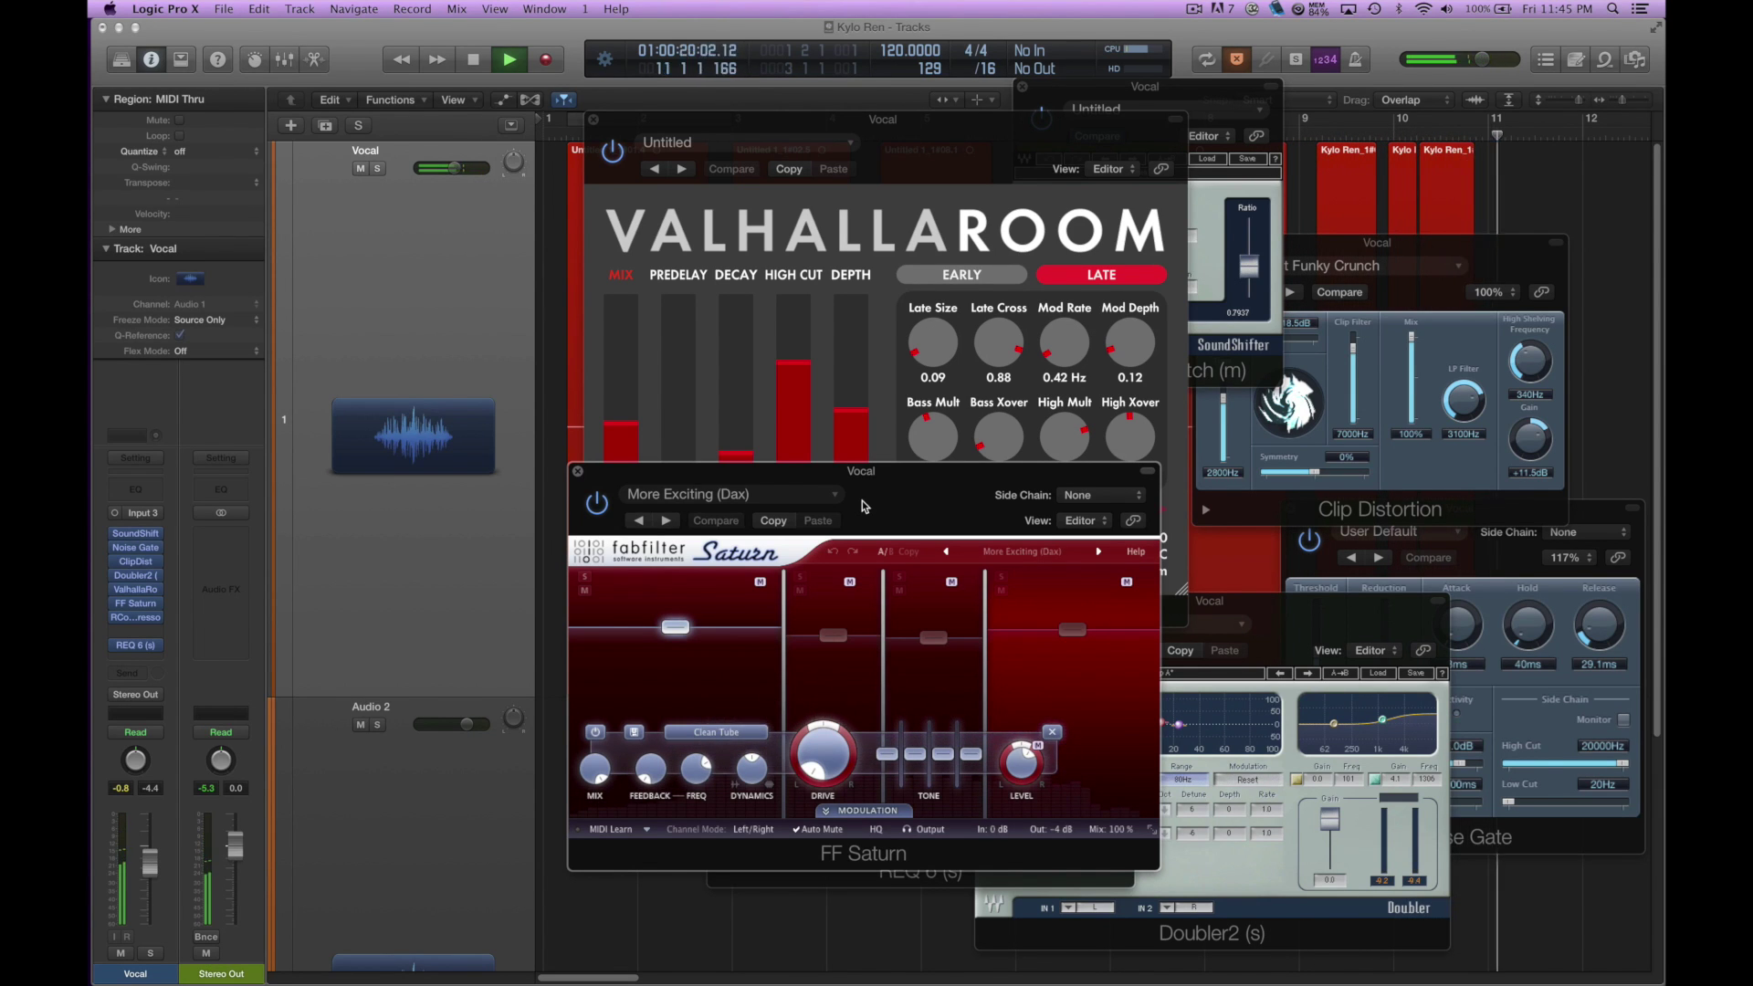
pyautogui.press('space')
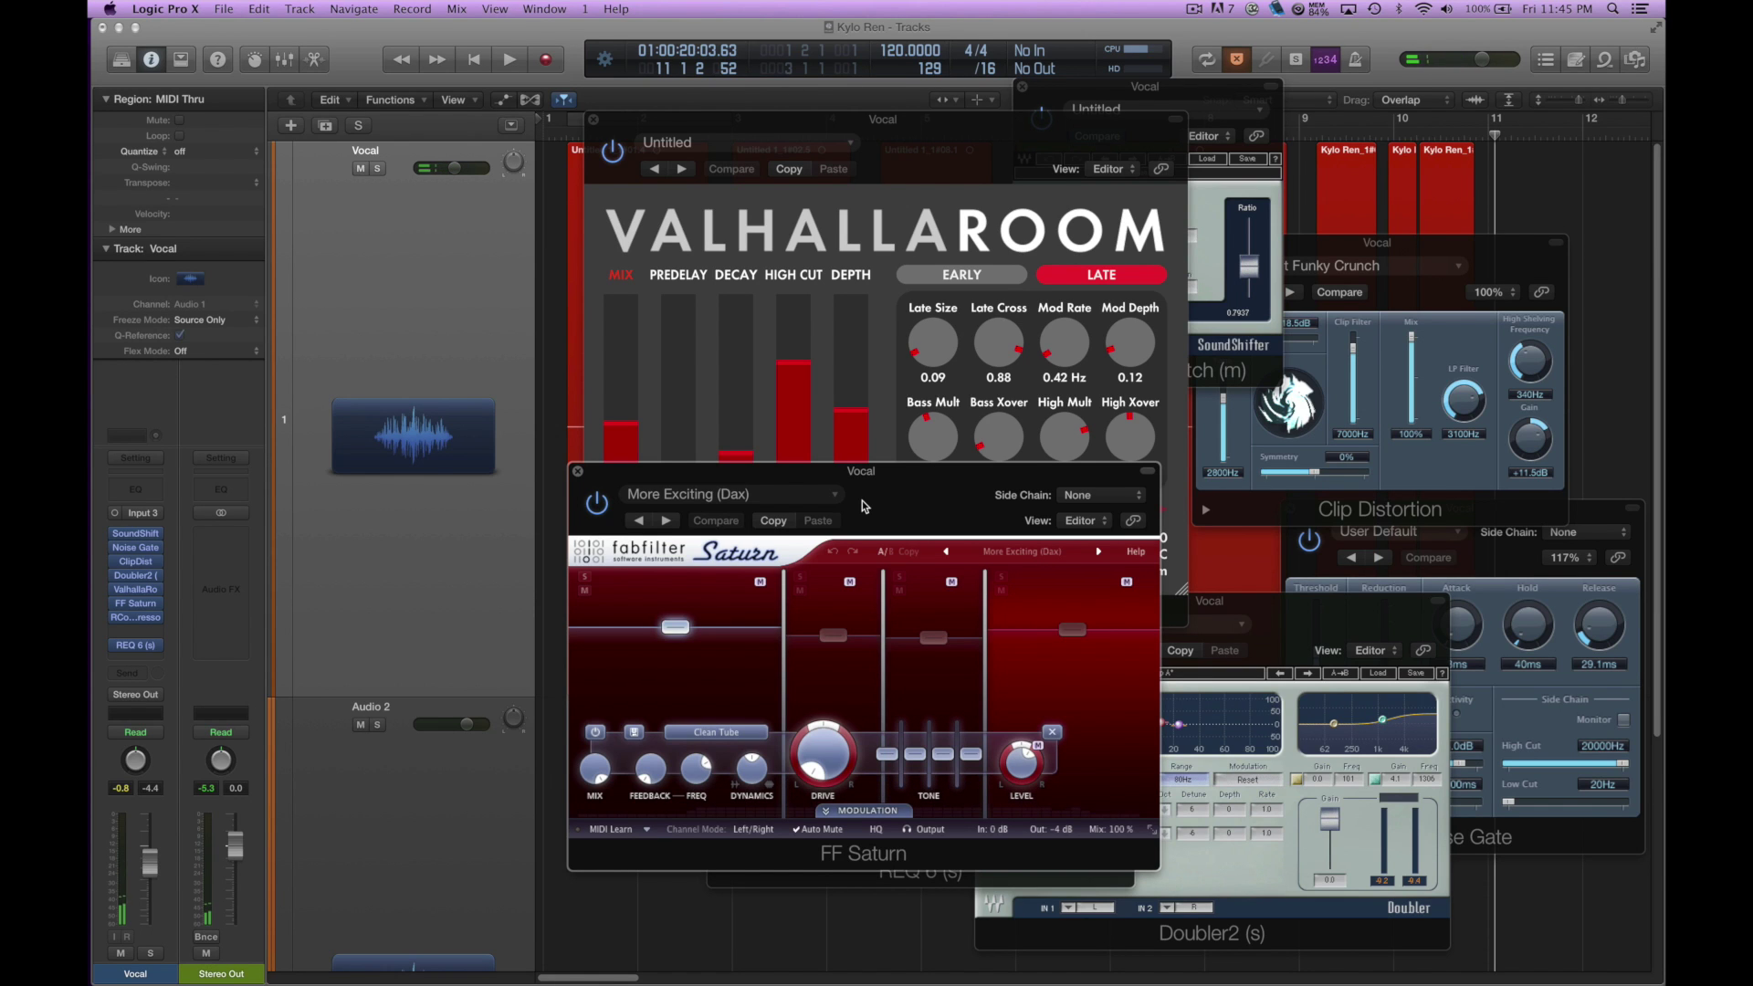